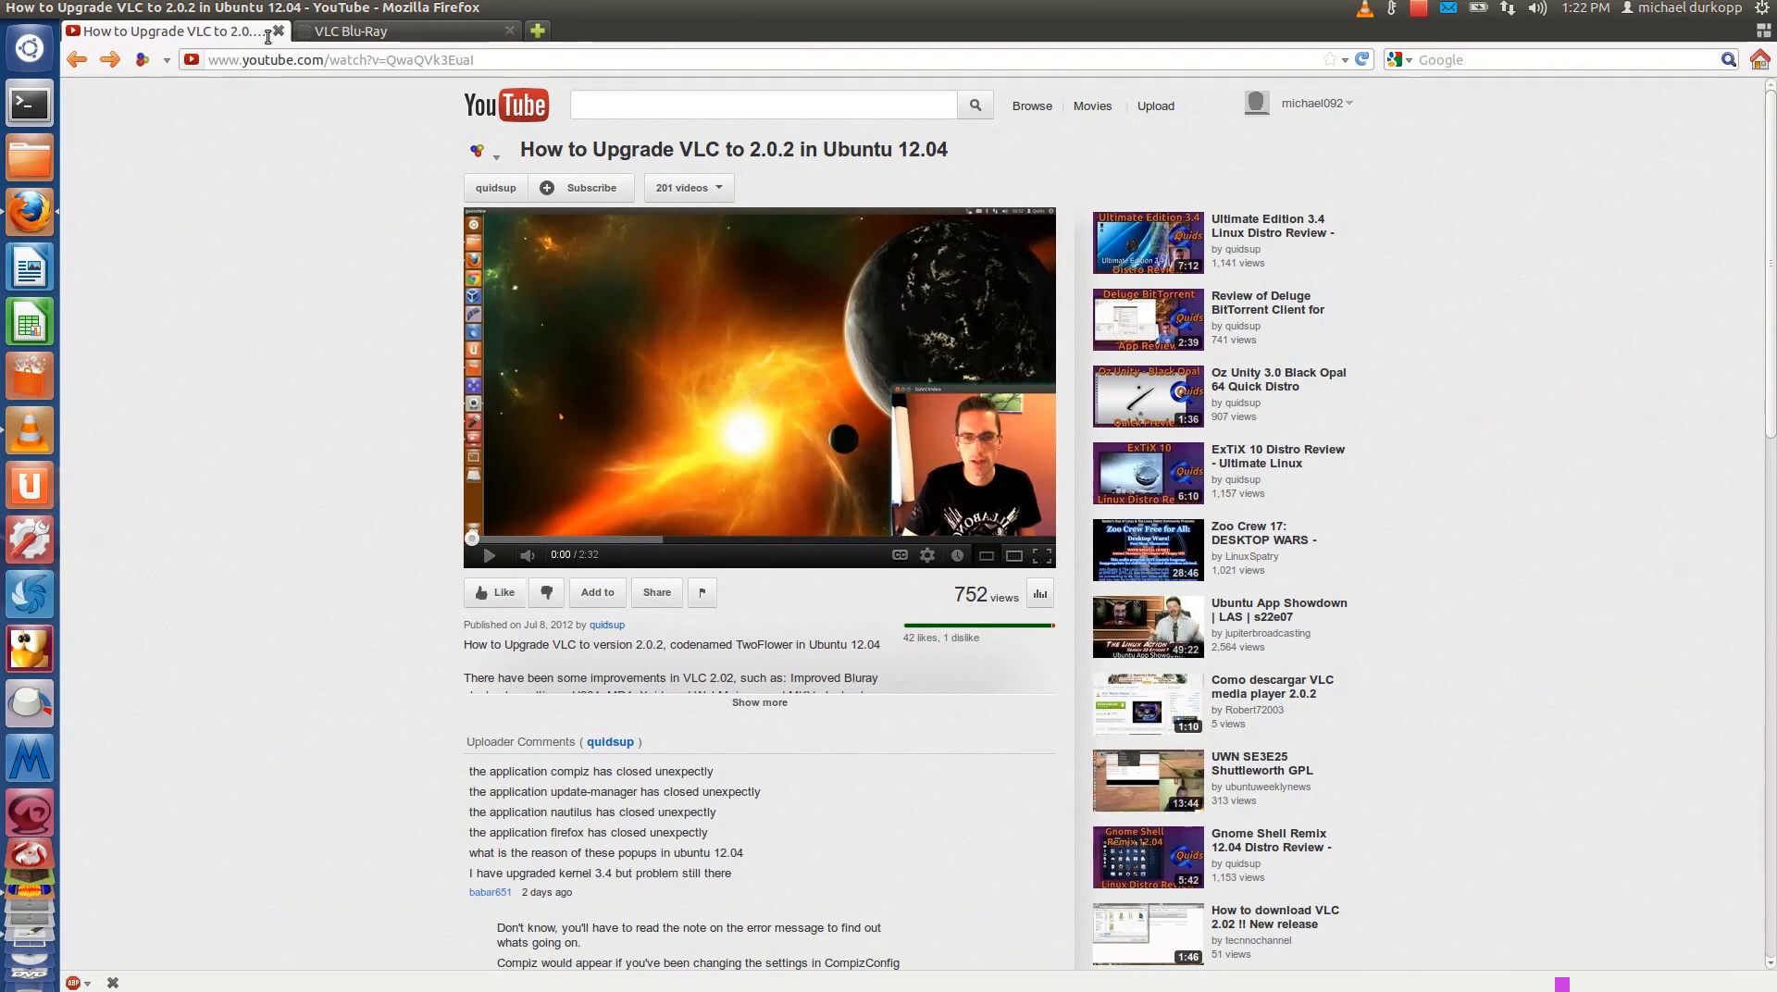
- Minimize the Firefox YouTube page to reveal the desktop with the empty VLC window
click(31, 9)
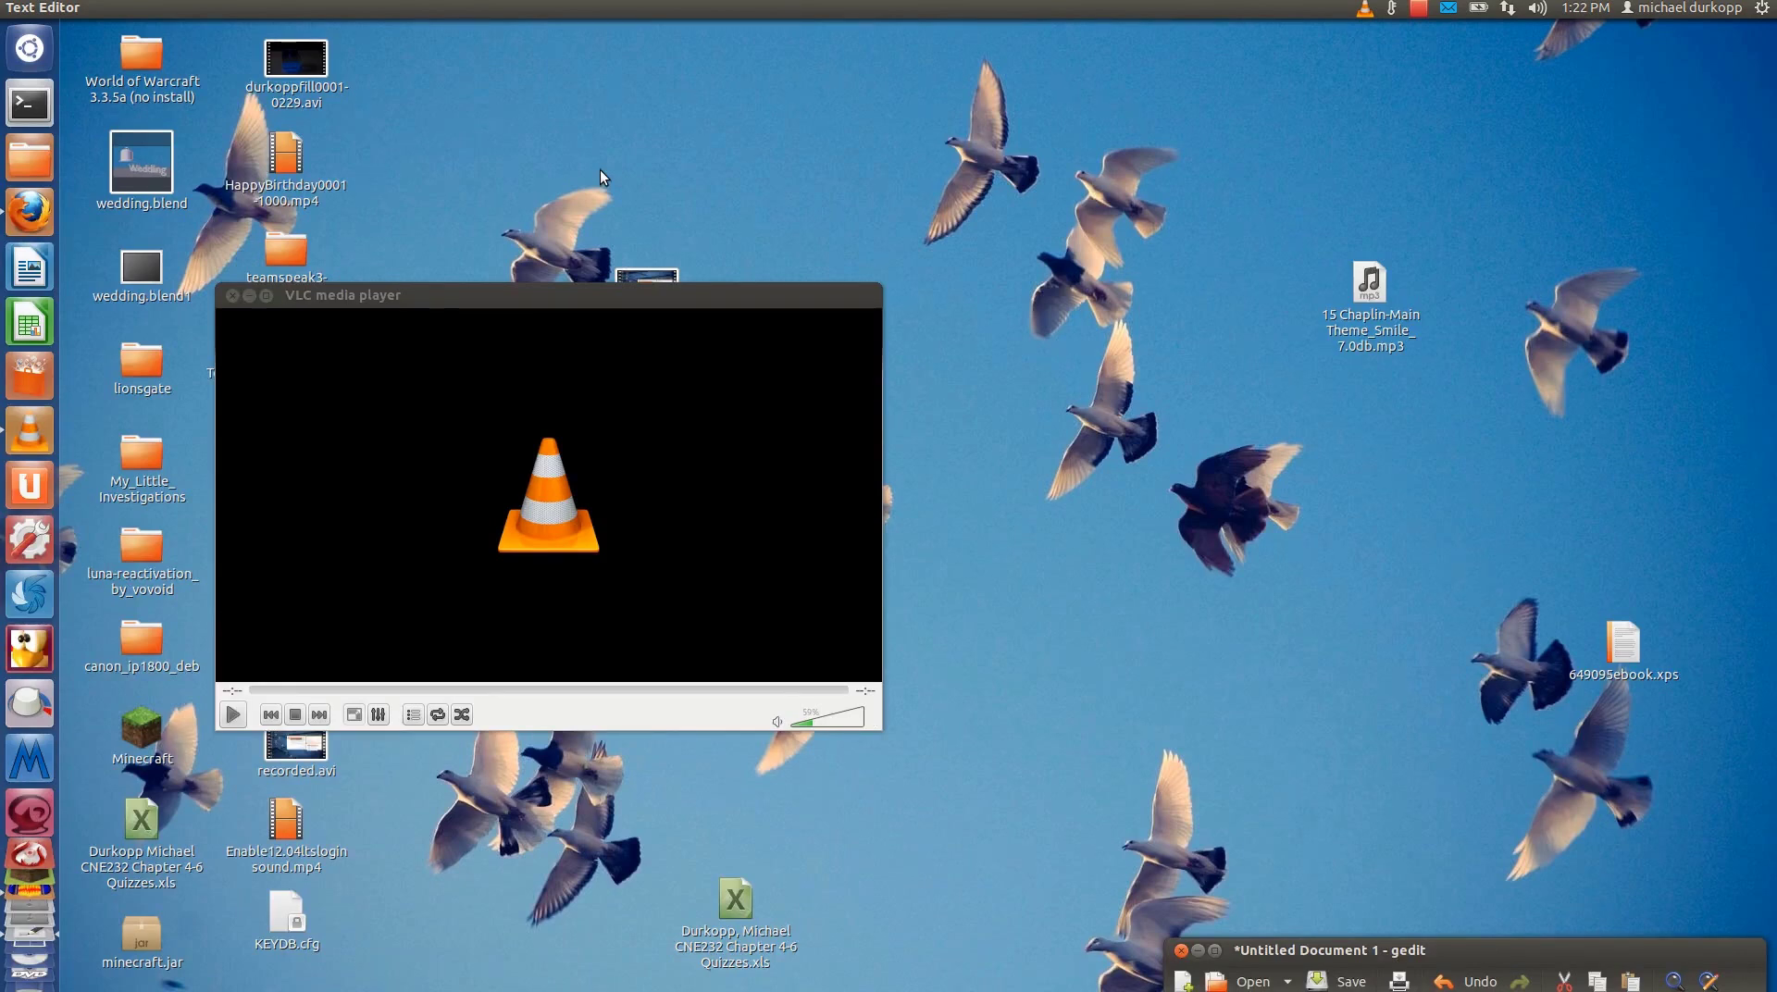
- Check the installed VLC version in the About information
click(393, 303)
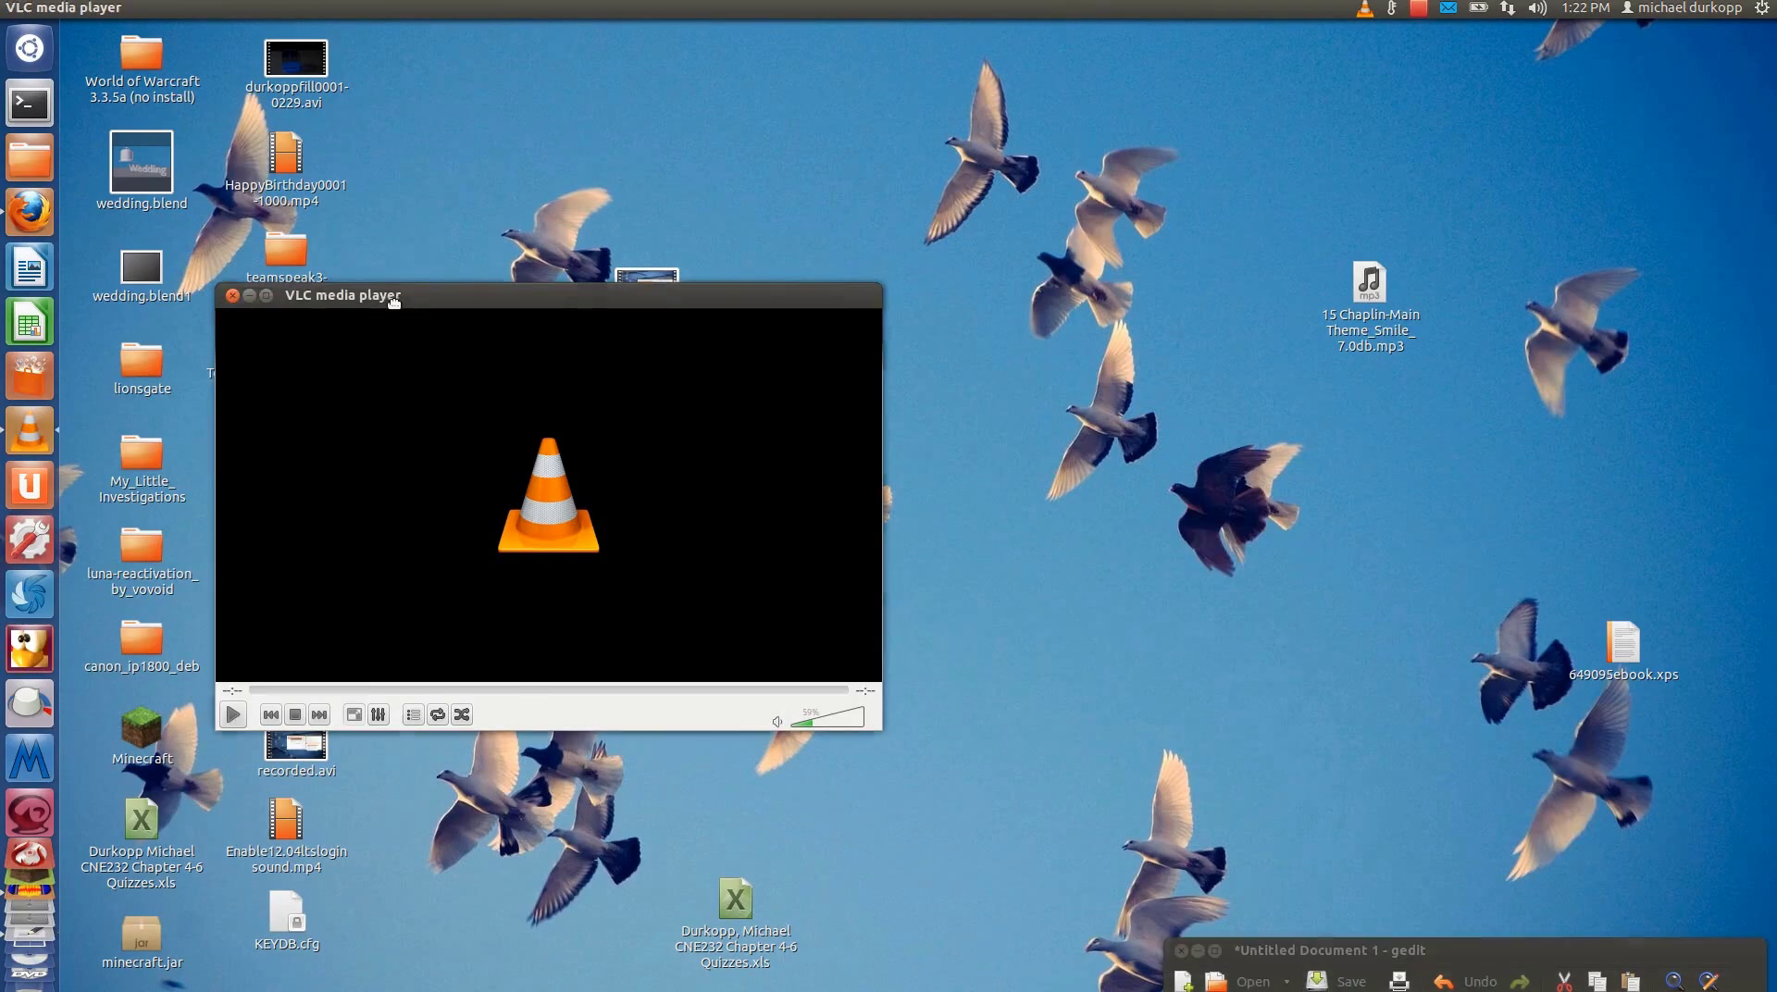
key(shift+F1)
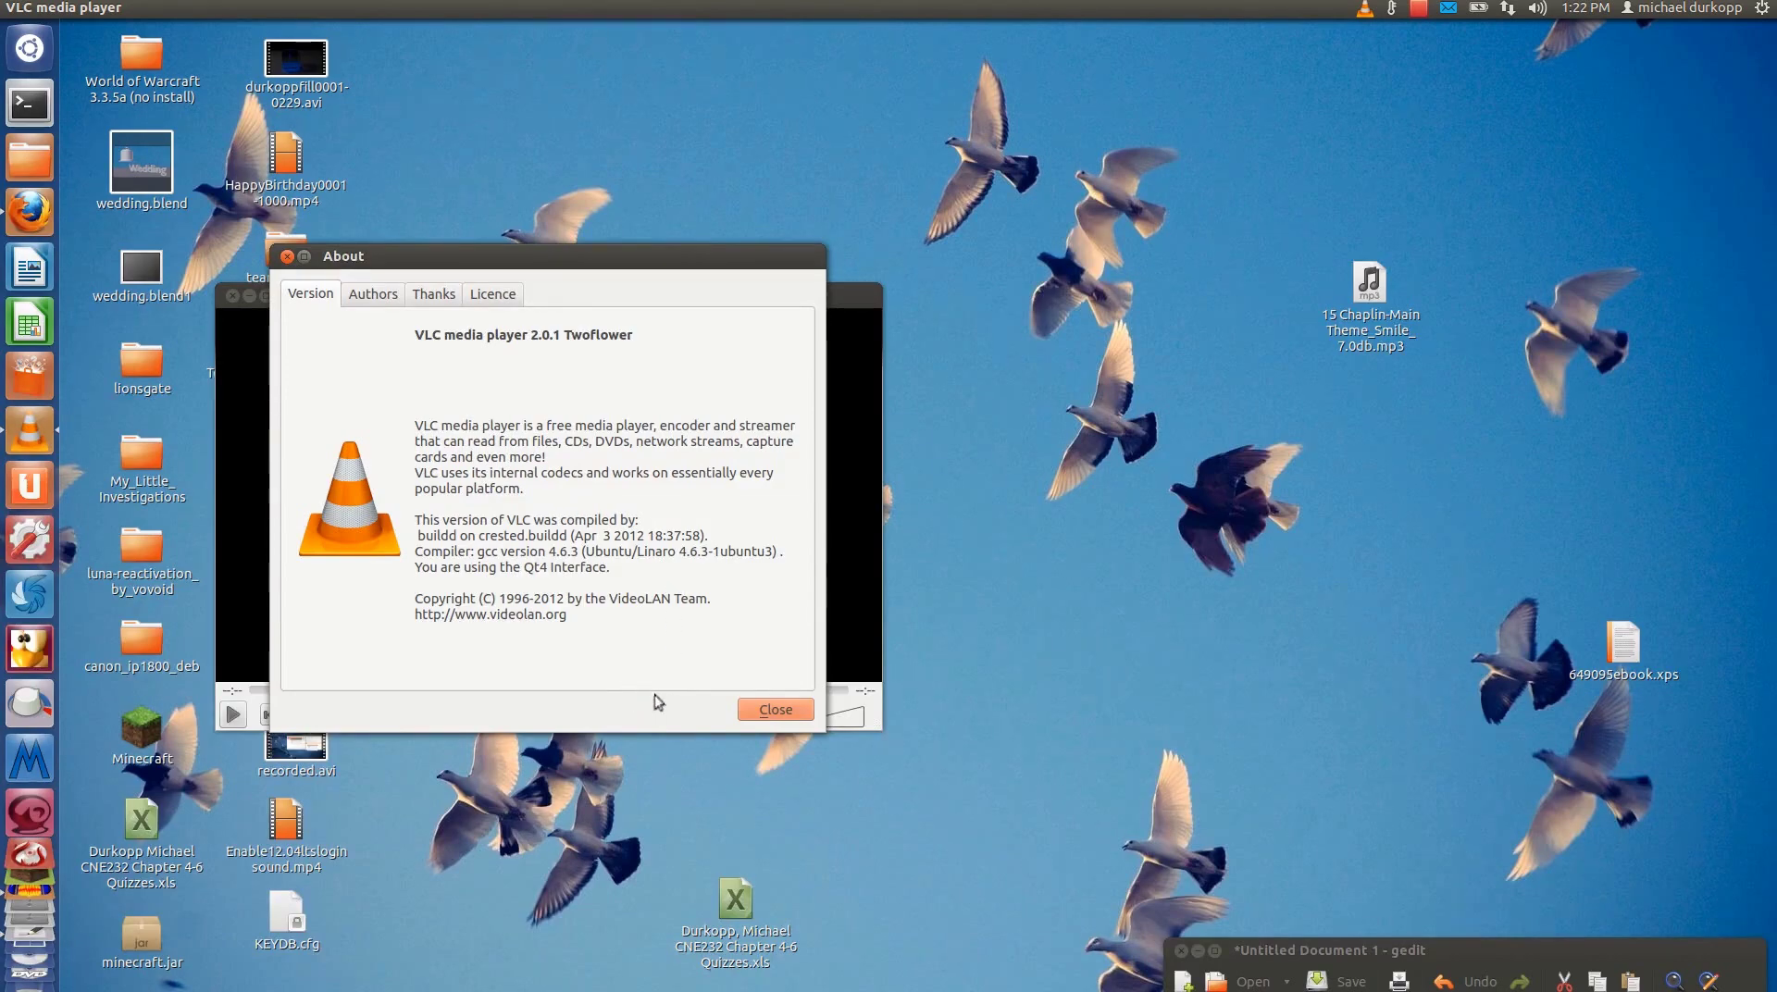
click(768, 713)
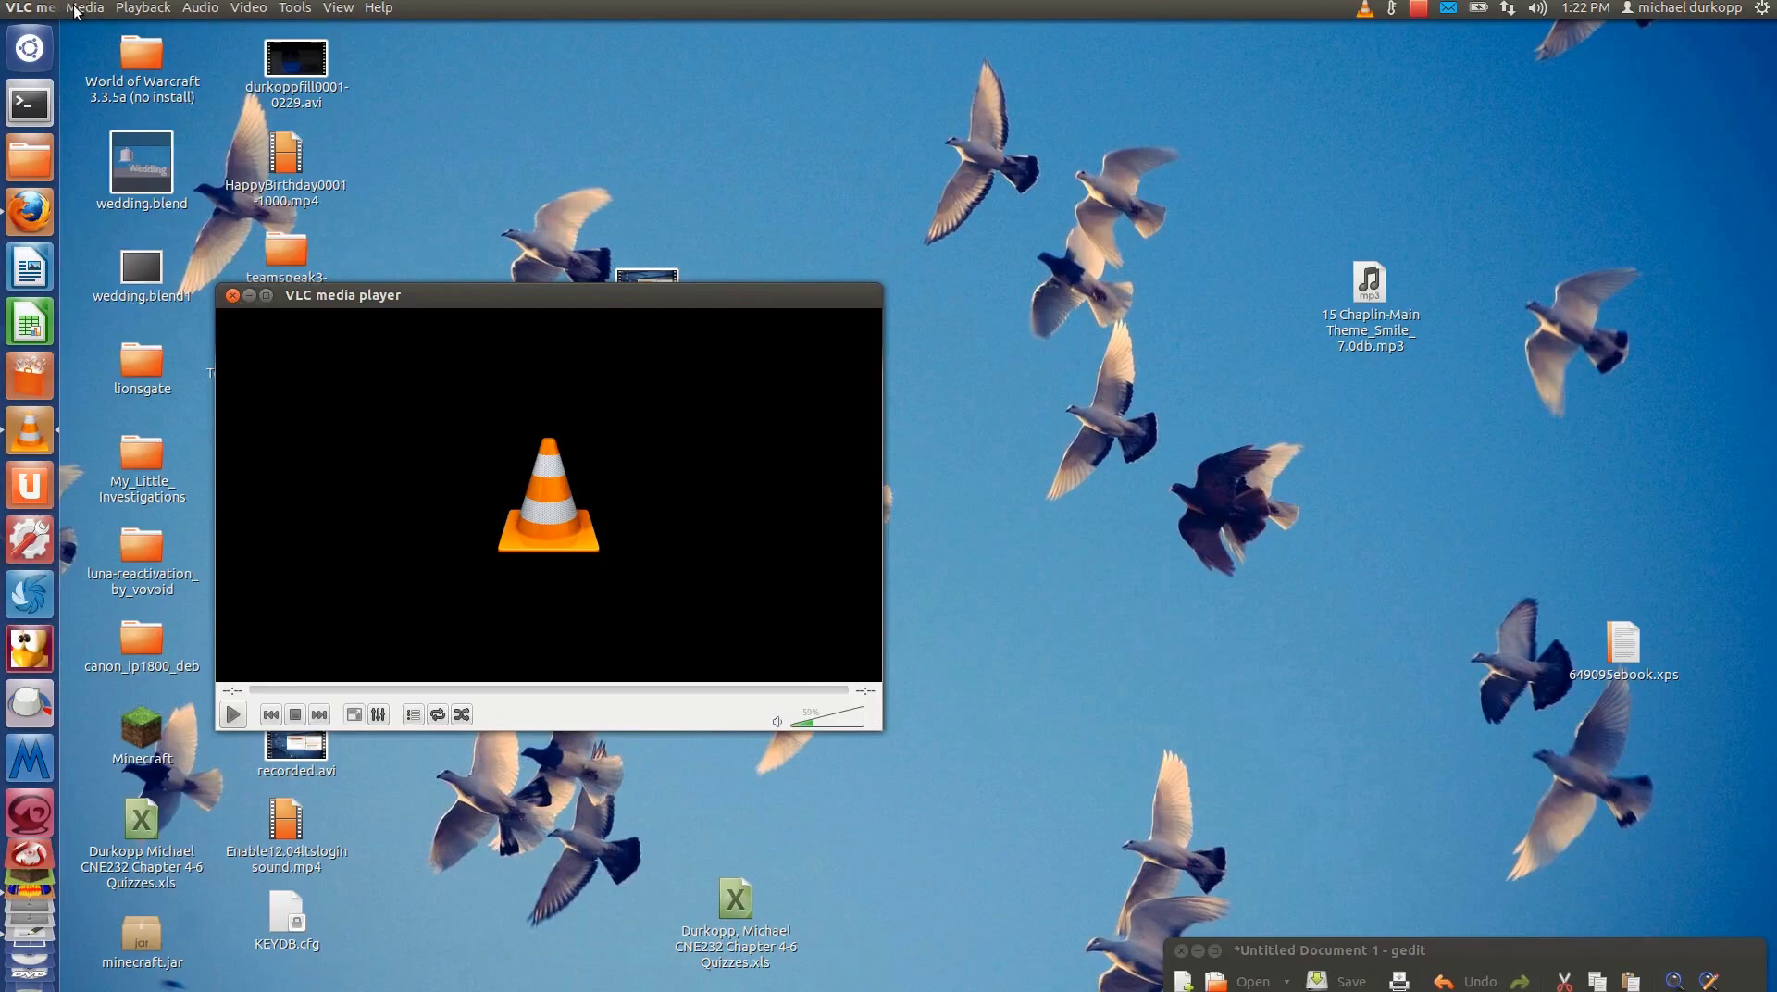
- Try playing the STARTREK11D1AC Blu-ray, dismiss the AACS keys error, and quit VLC
click(76, 11)
click(103, 72)
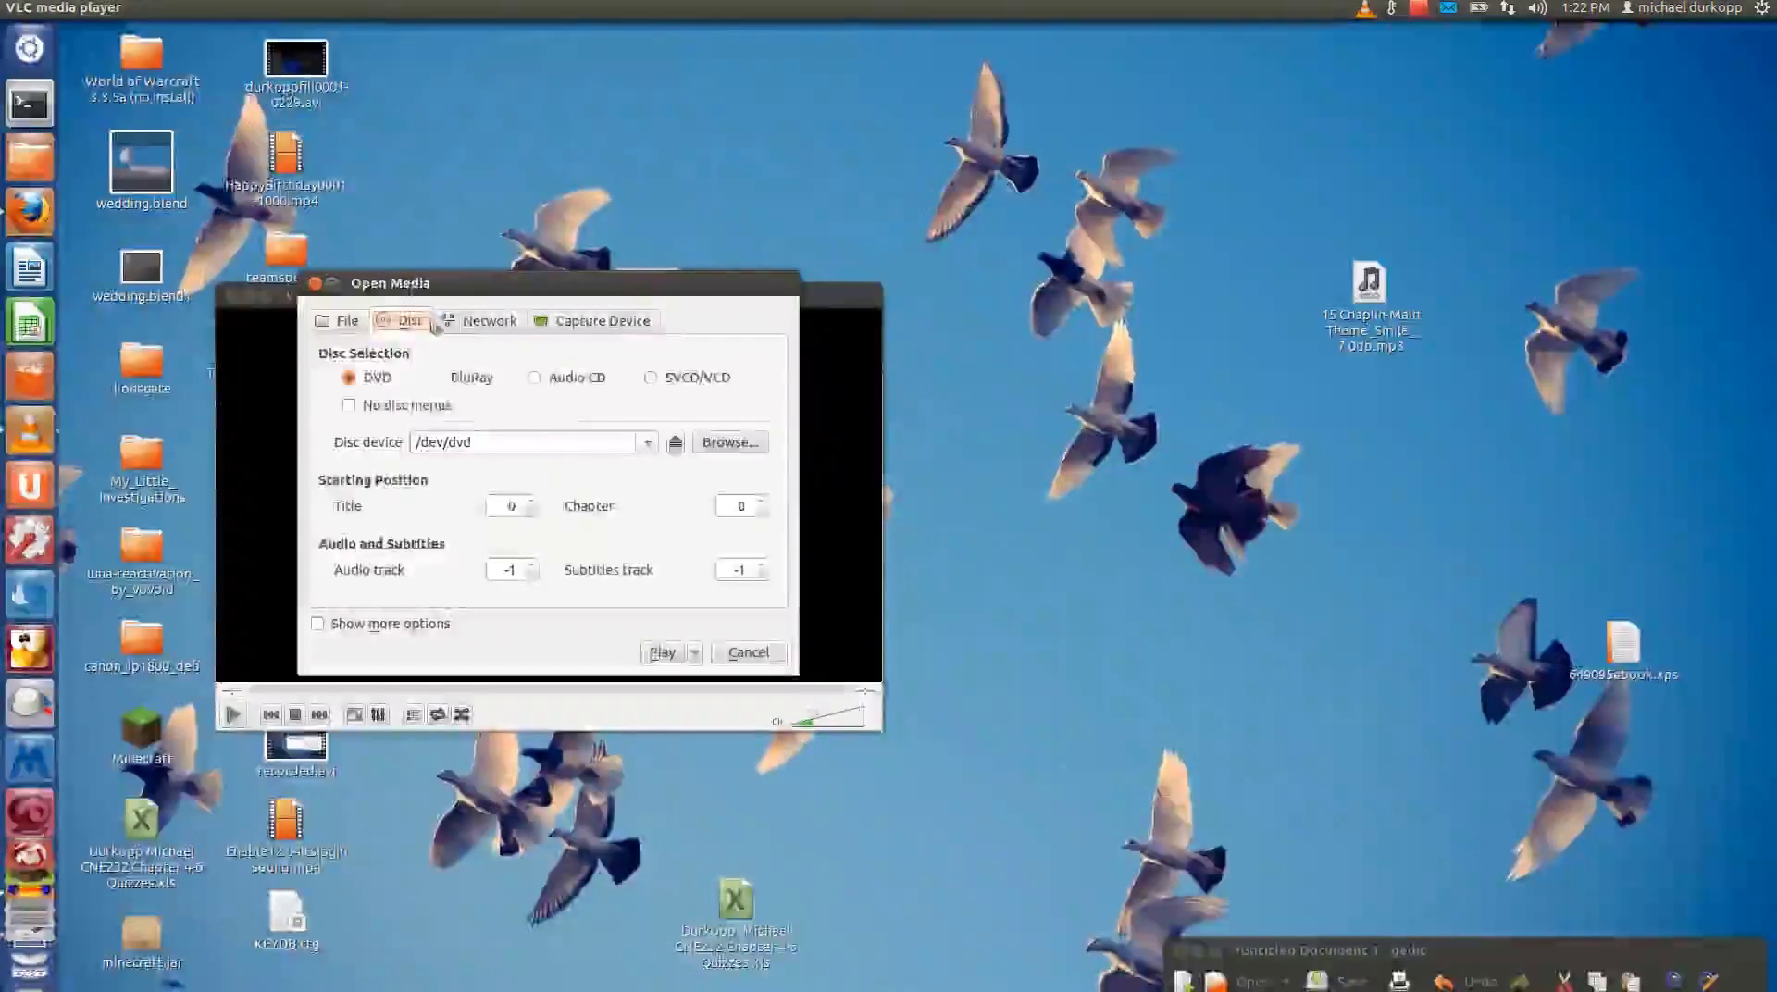
click(437, 377)
click(712, 442)
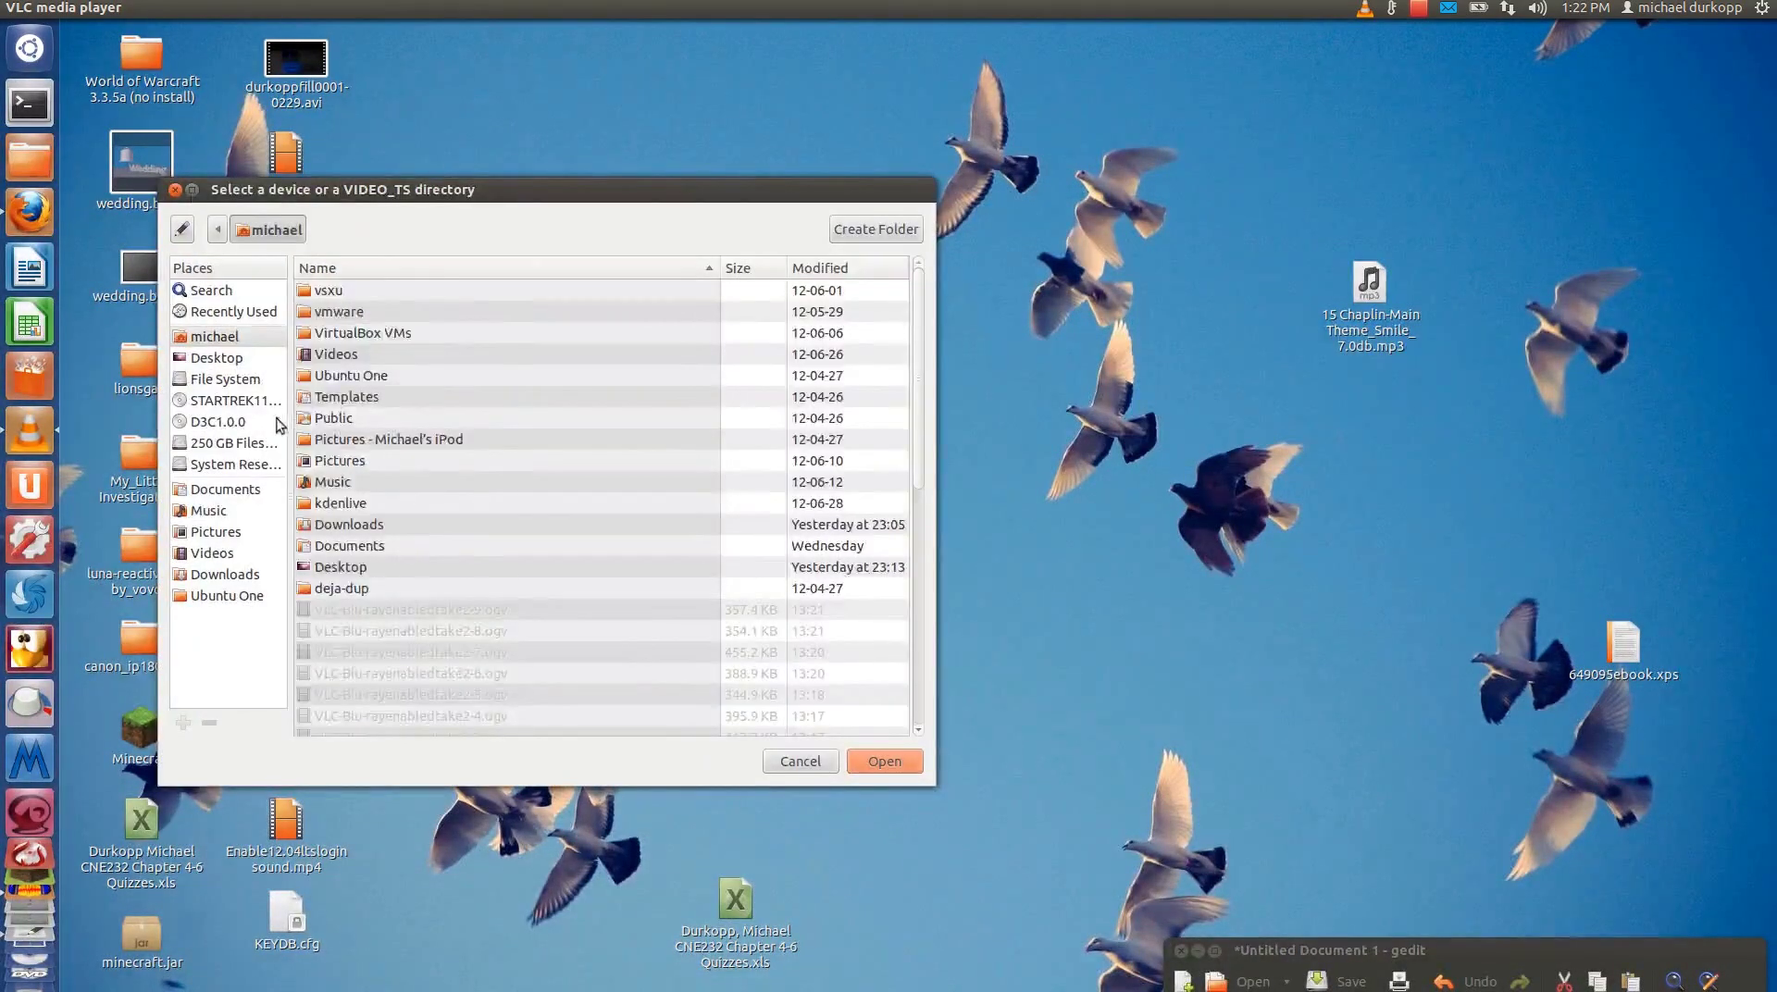
click(252, 402)
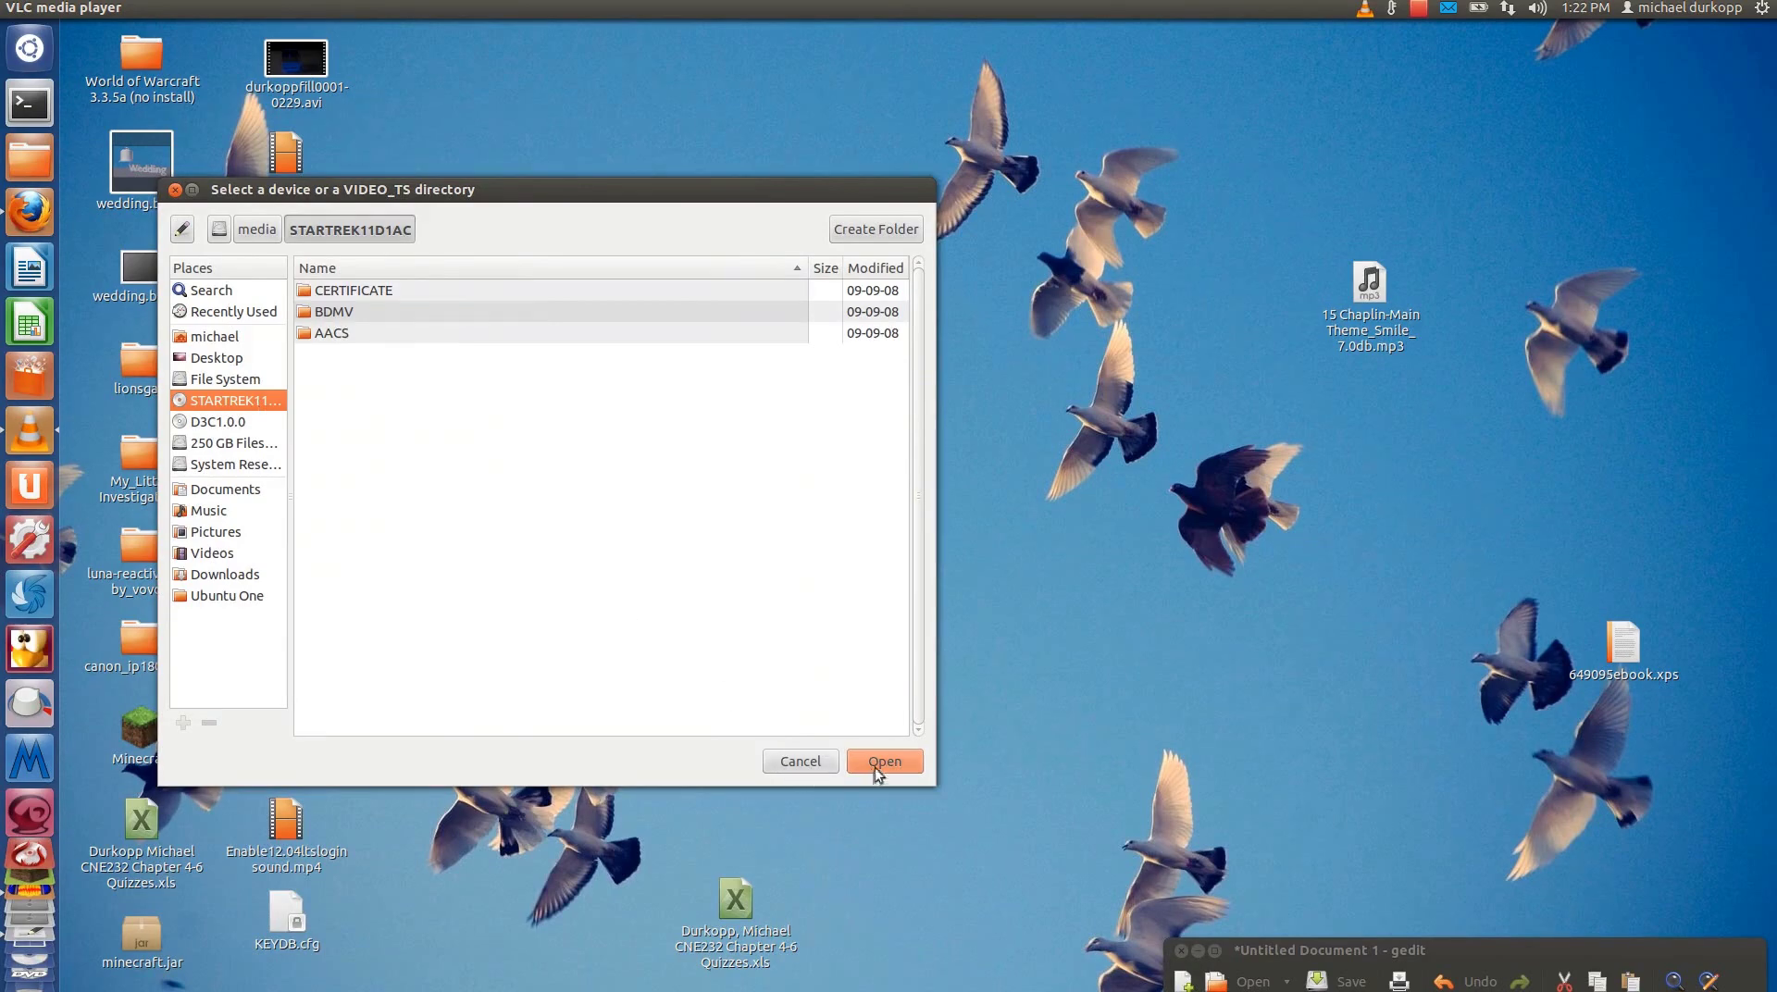
click(874, 768)
click(650, 652)
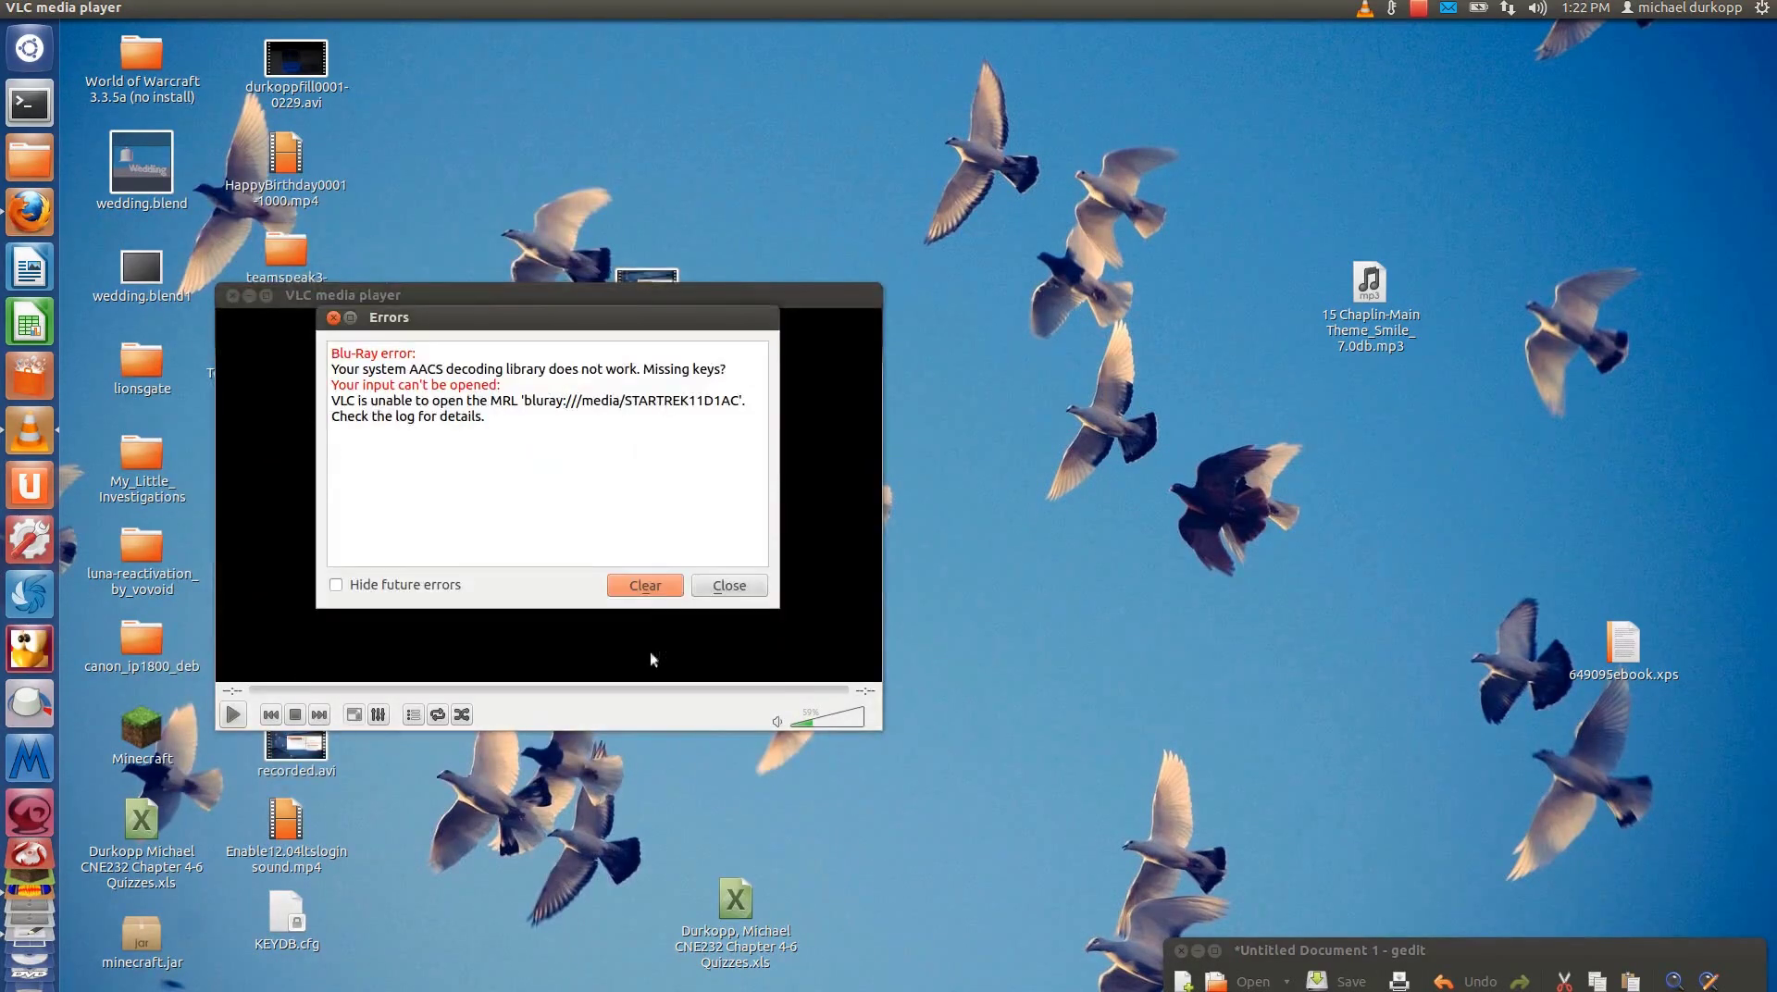
click(726, 588)
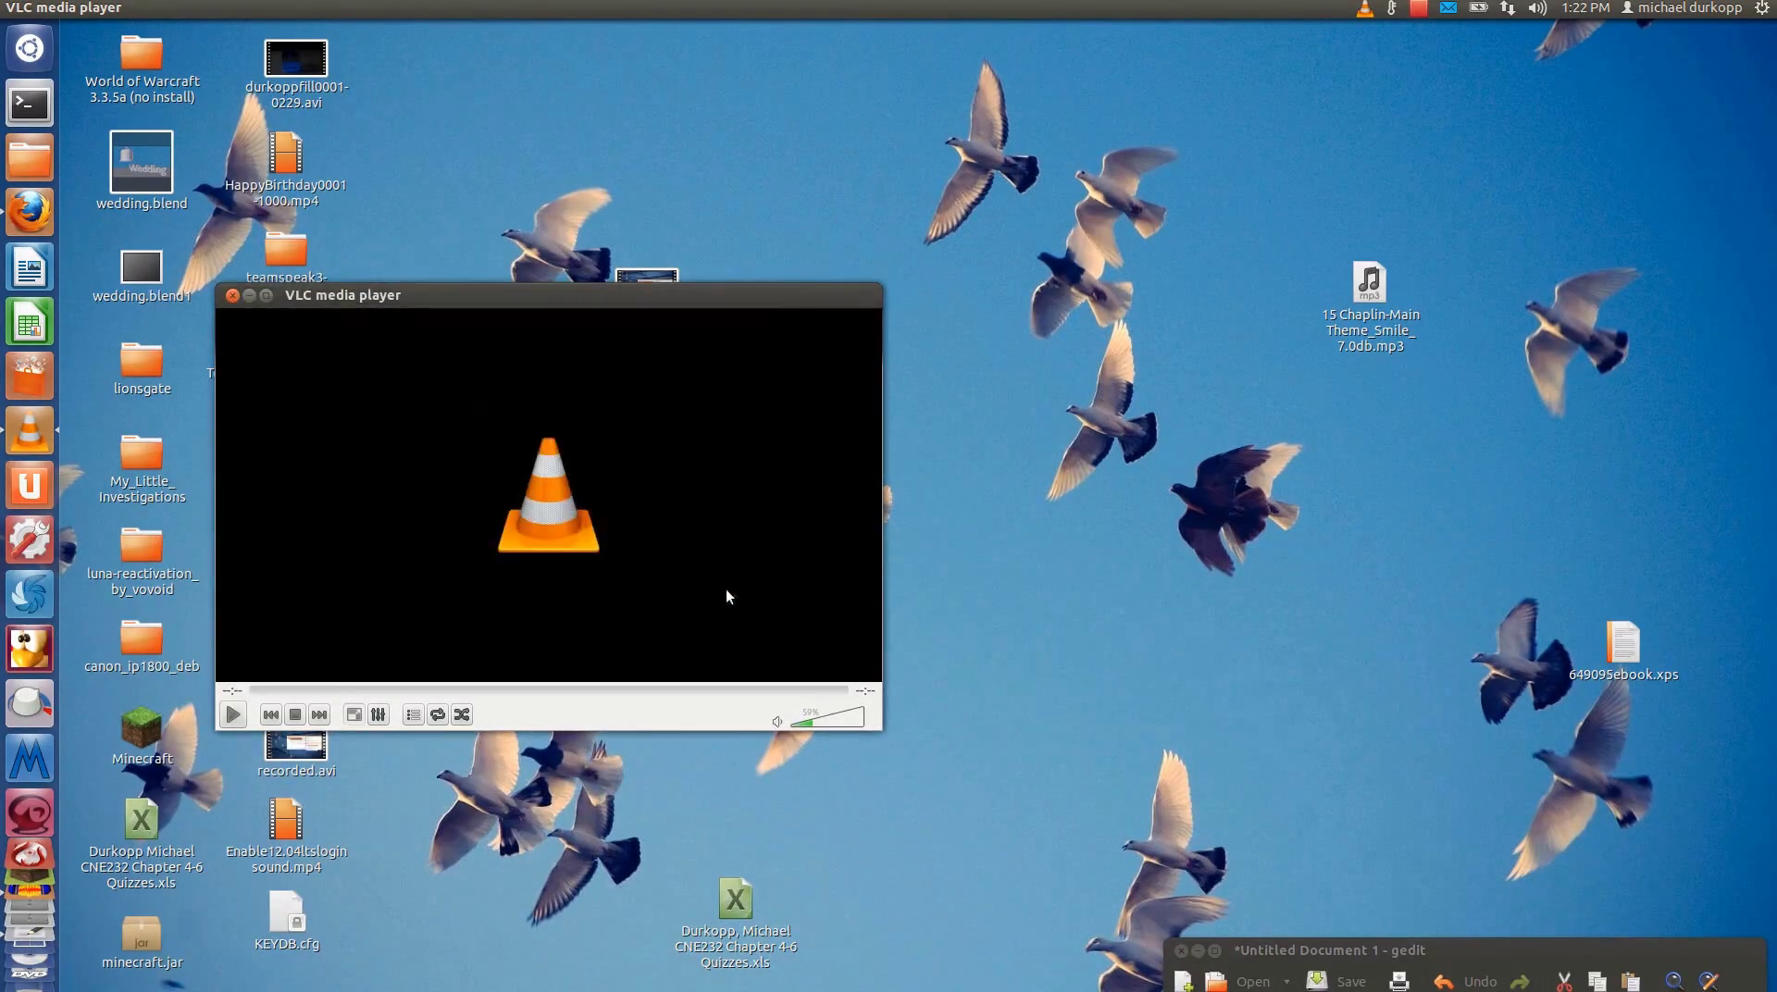
click(231, 295)
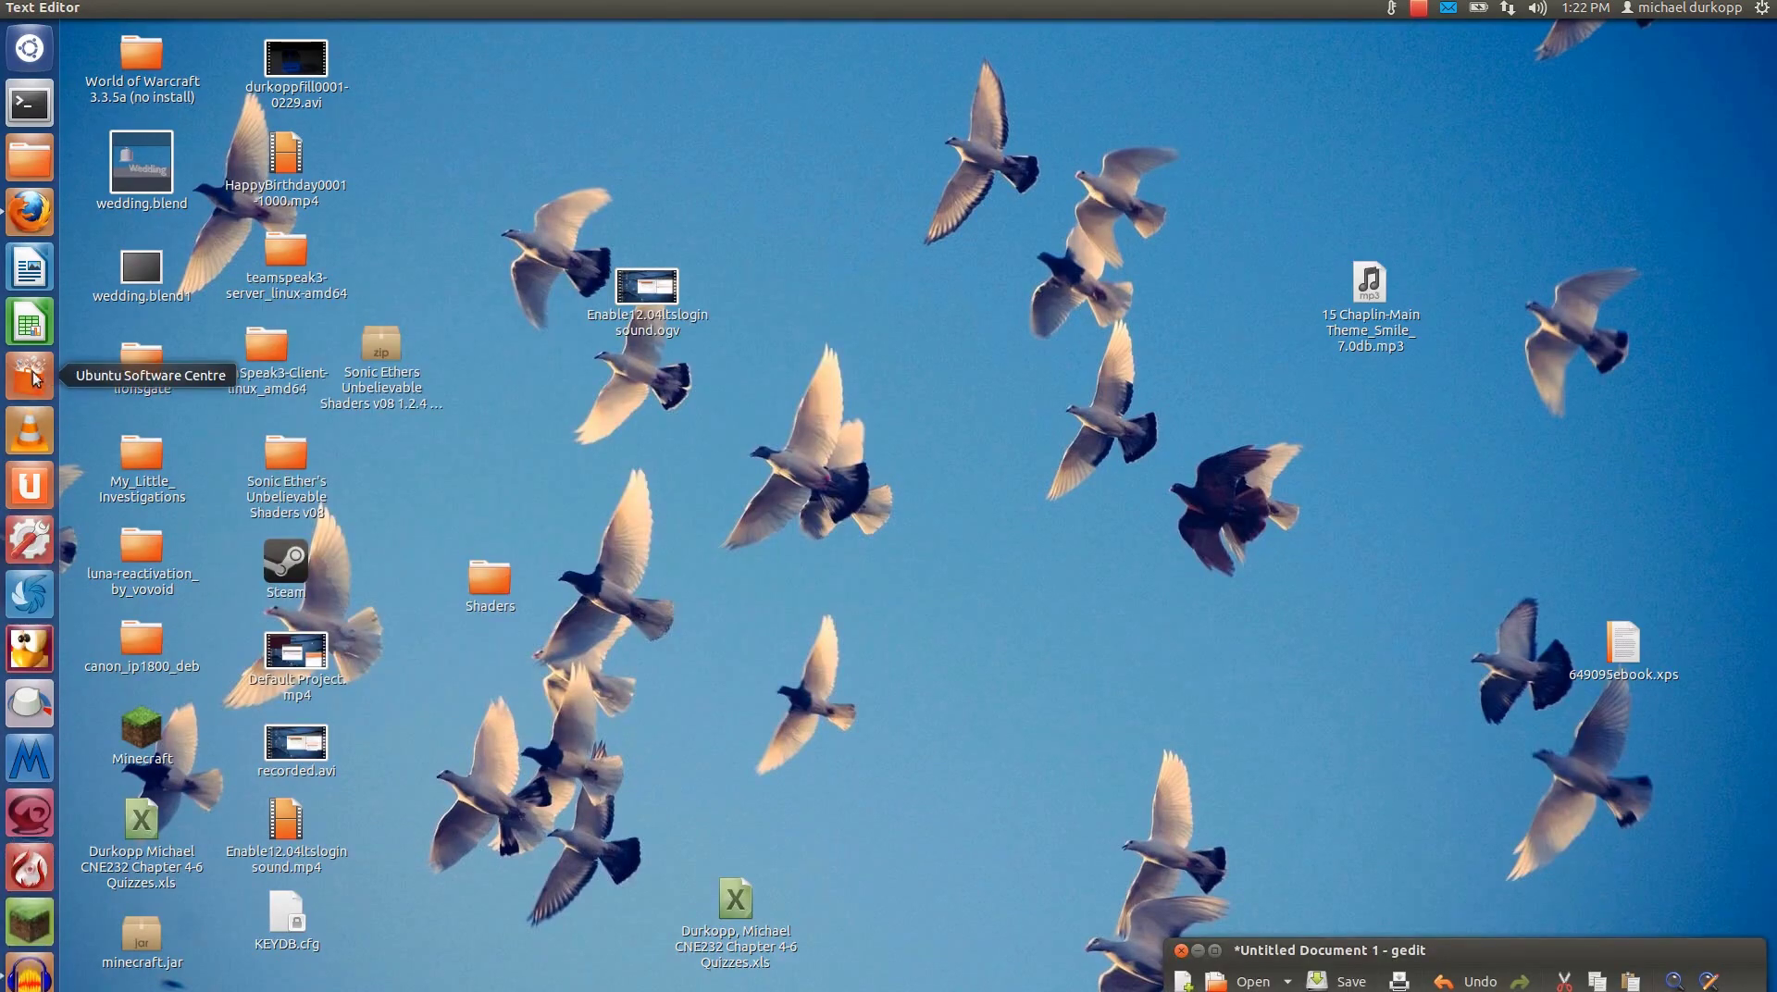
- Open Software Sources from Ubuntu Software Centre on the Other Software tab
click(30, 376)
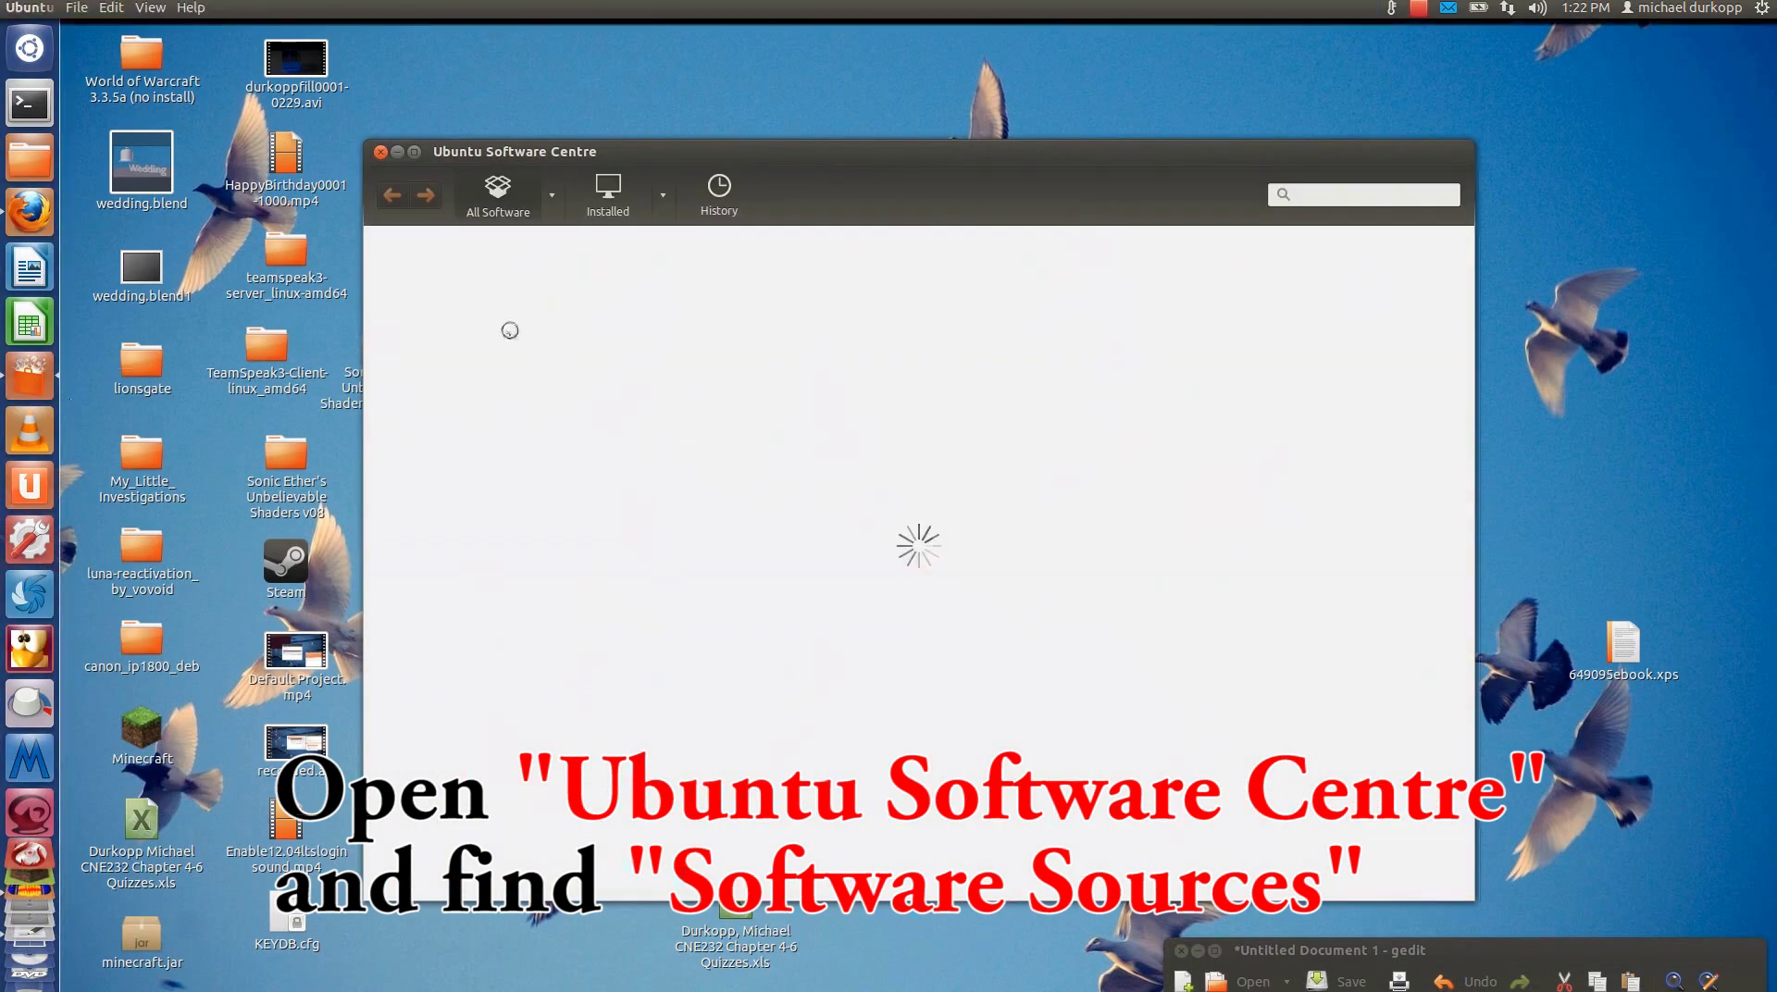
click(111, 7)
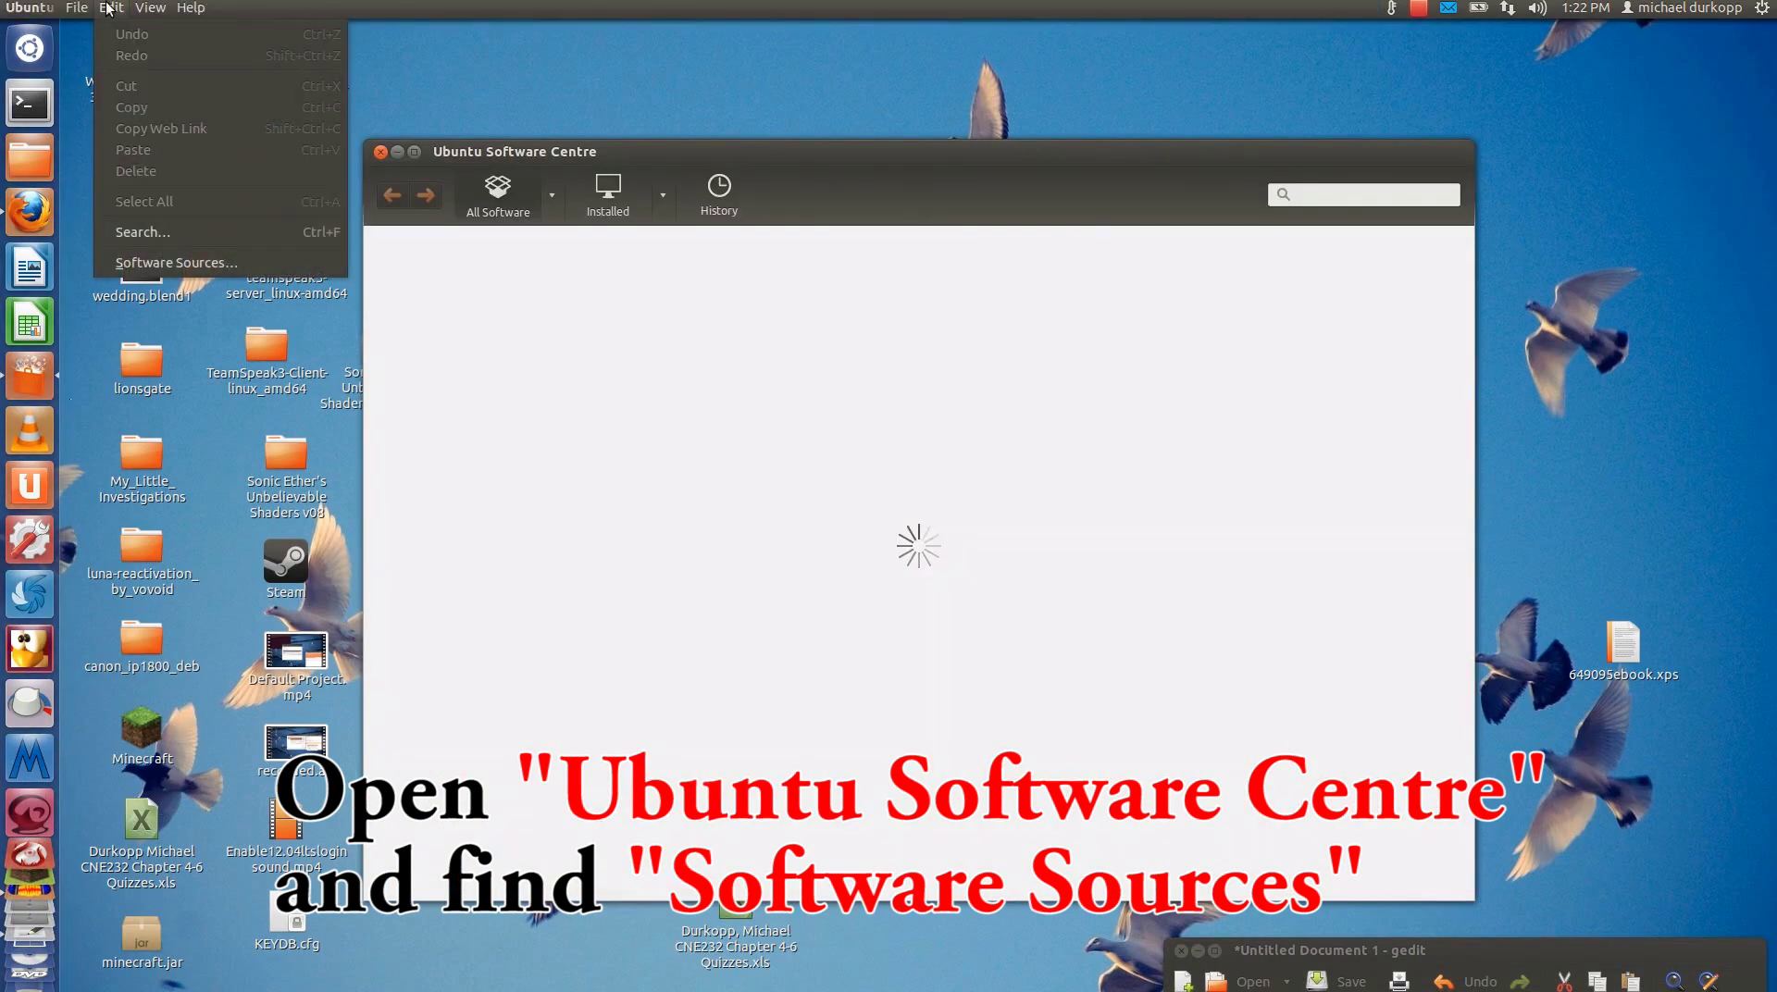
click(129, 265)
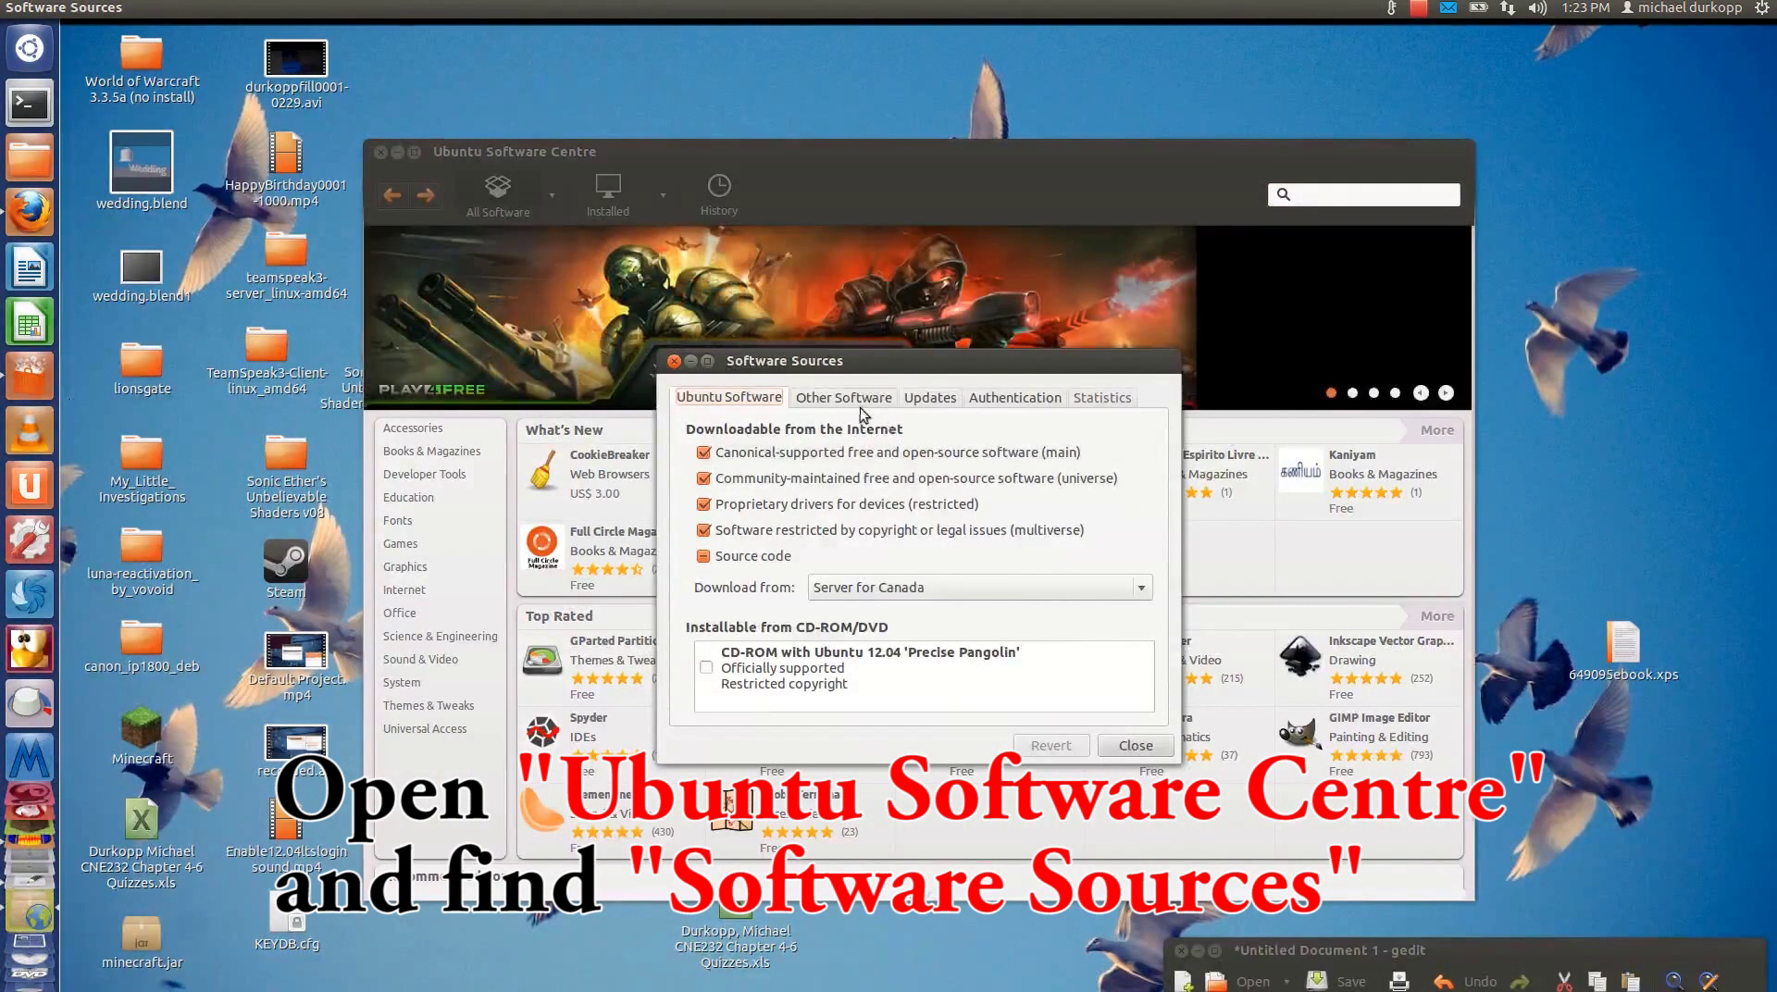
click(855, 399)
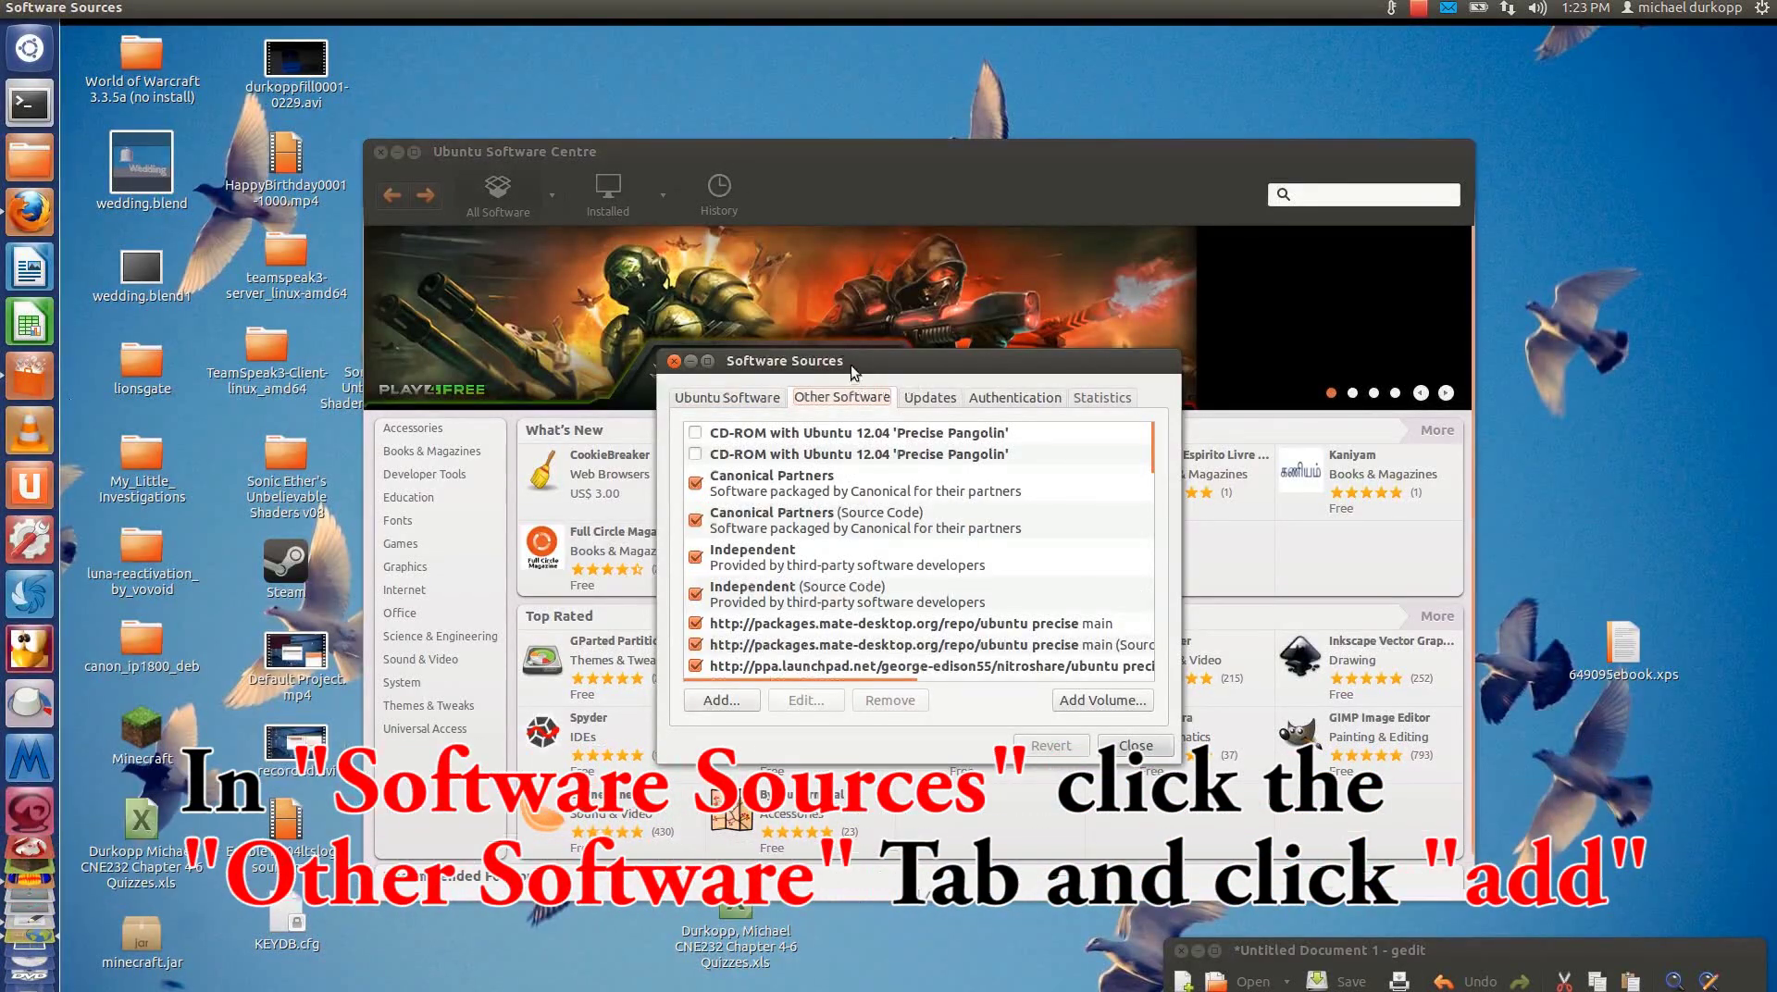
- Start adding a new repository, with the gedit PPA notes placed alongside
drag(852, 372, 621, 114)
click(491, 444)
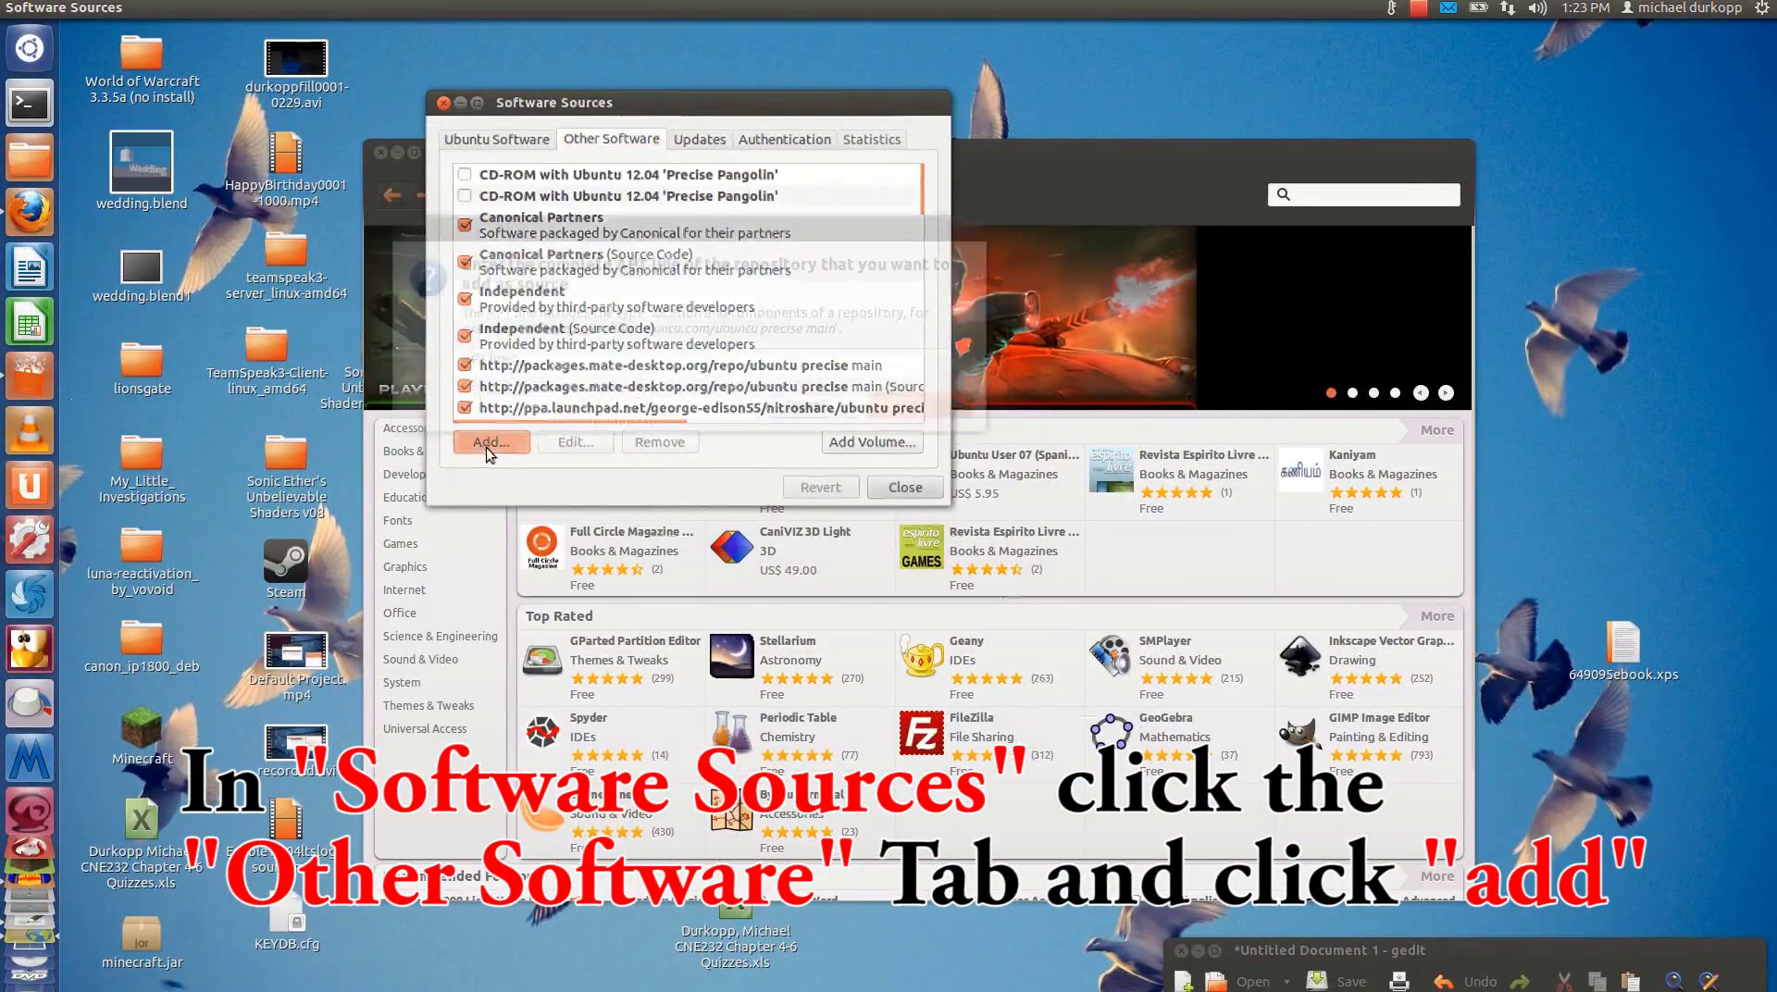
drag(1332, 947, 1214, 185)
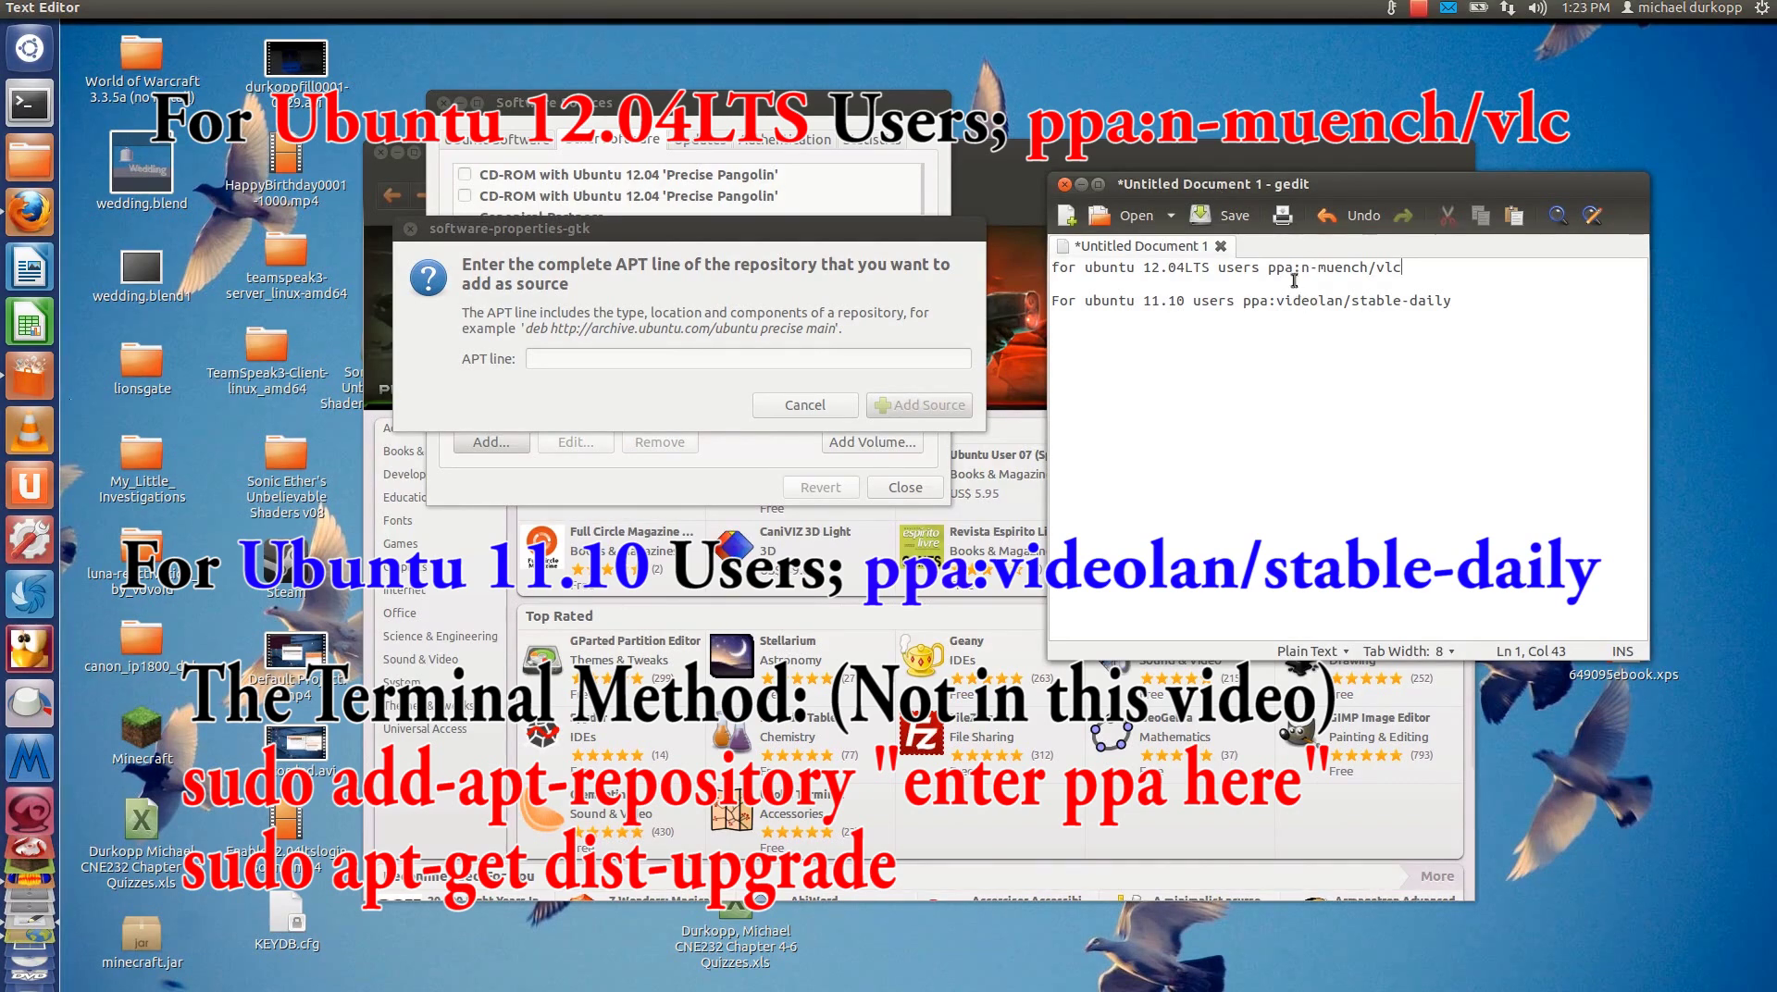
- Copy ppa:n-muench/vlc into the APT line, add it as a source, then close Software Sources
drag(1267, 269, 1415, 268)
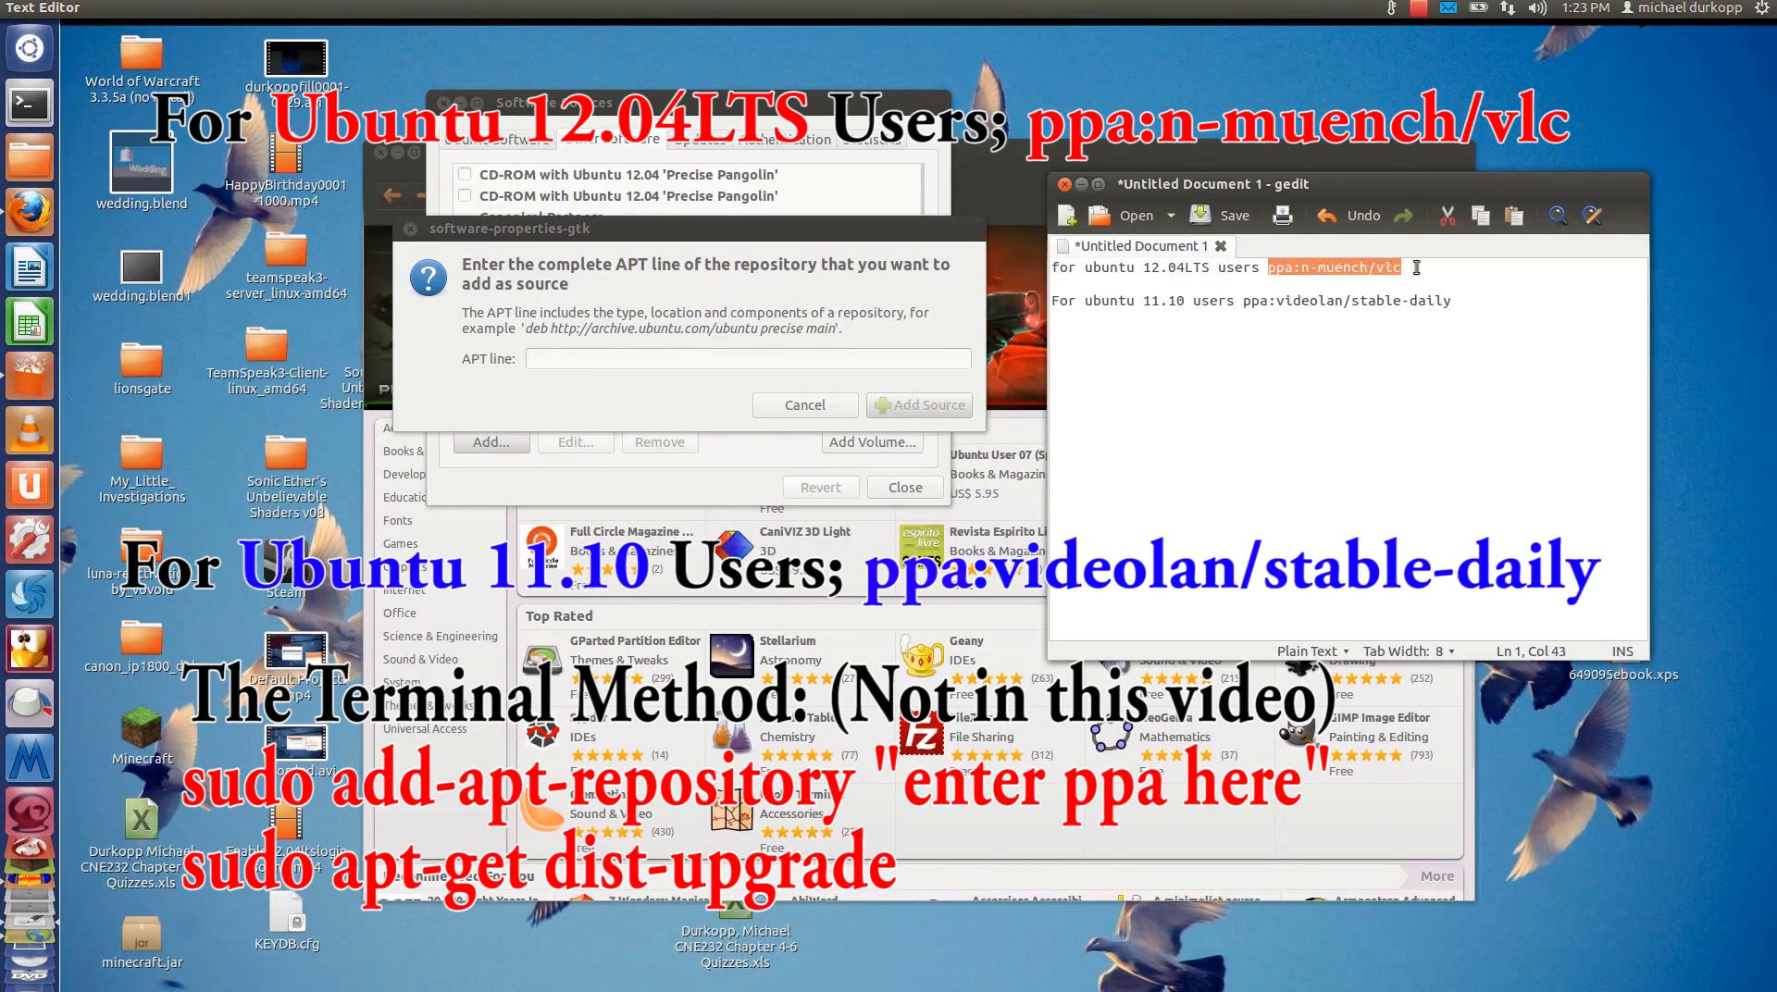
right_click(1353, 267)
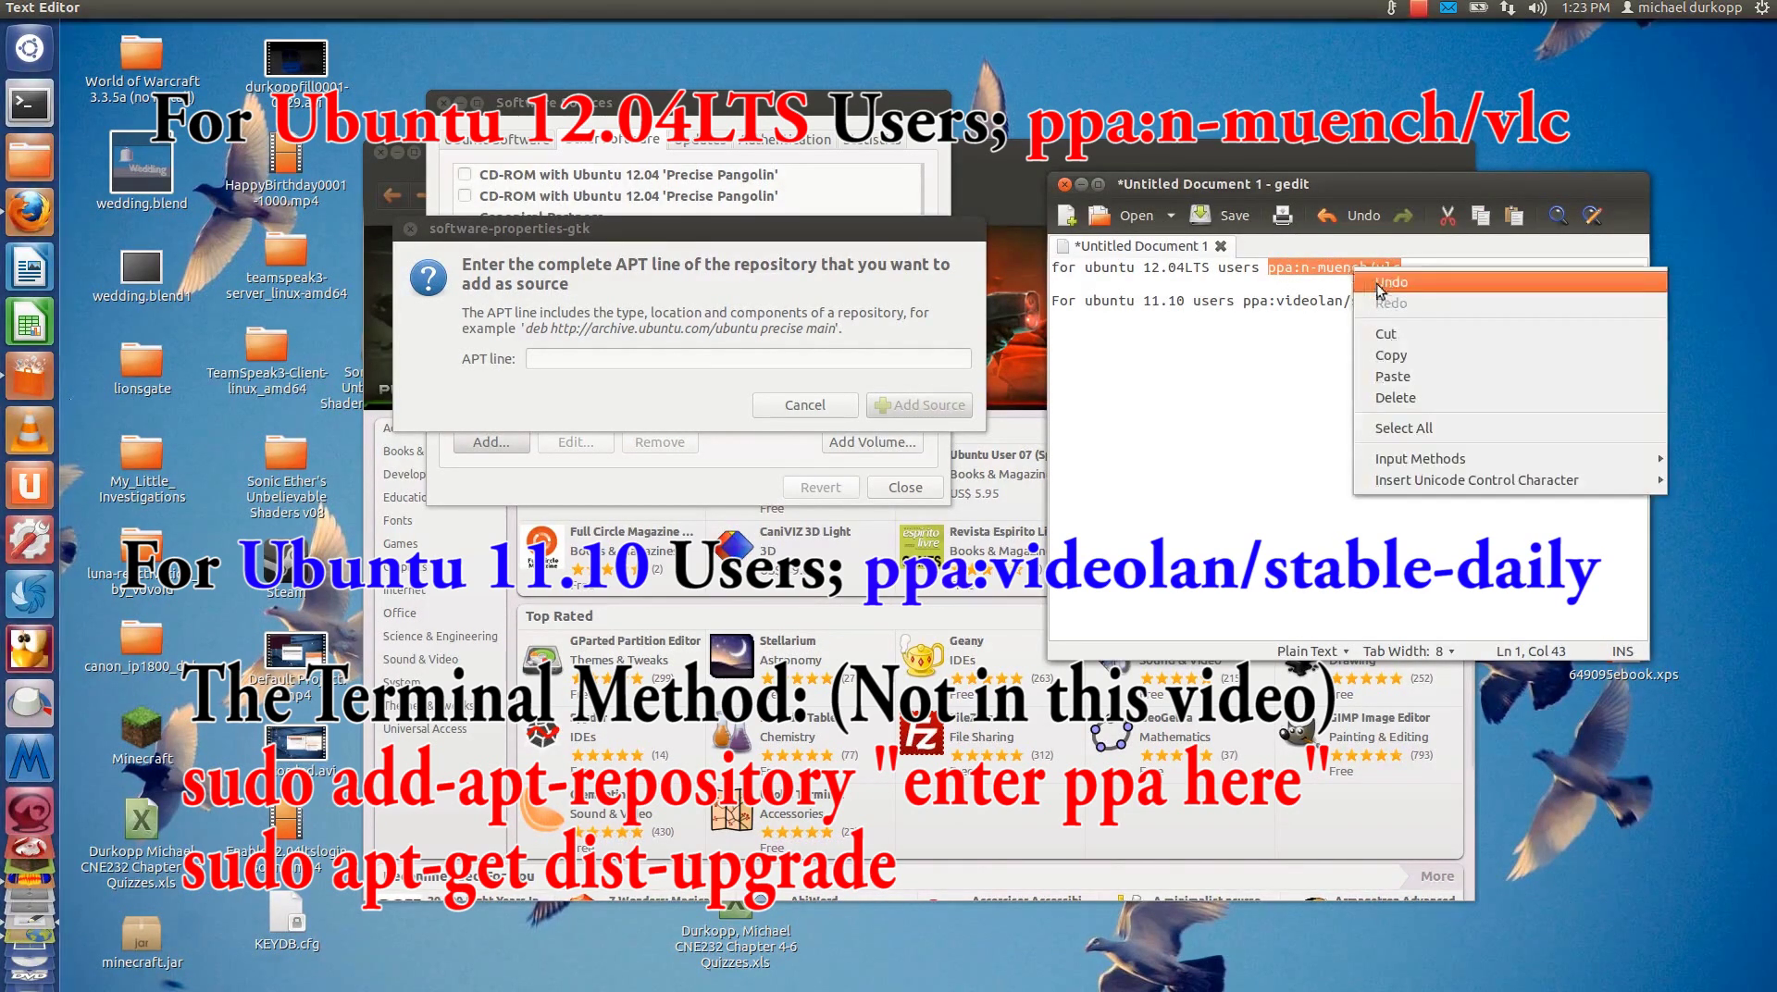
click(1433, 353)
right_click(758, 356)
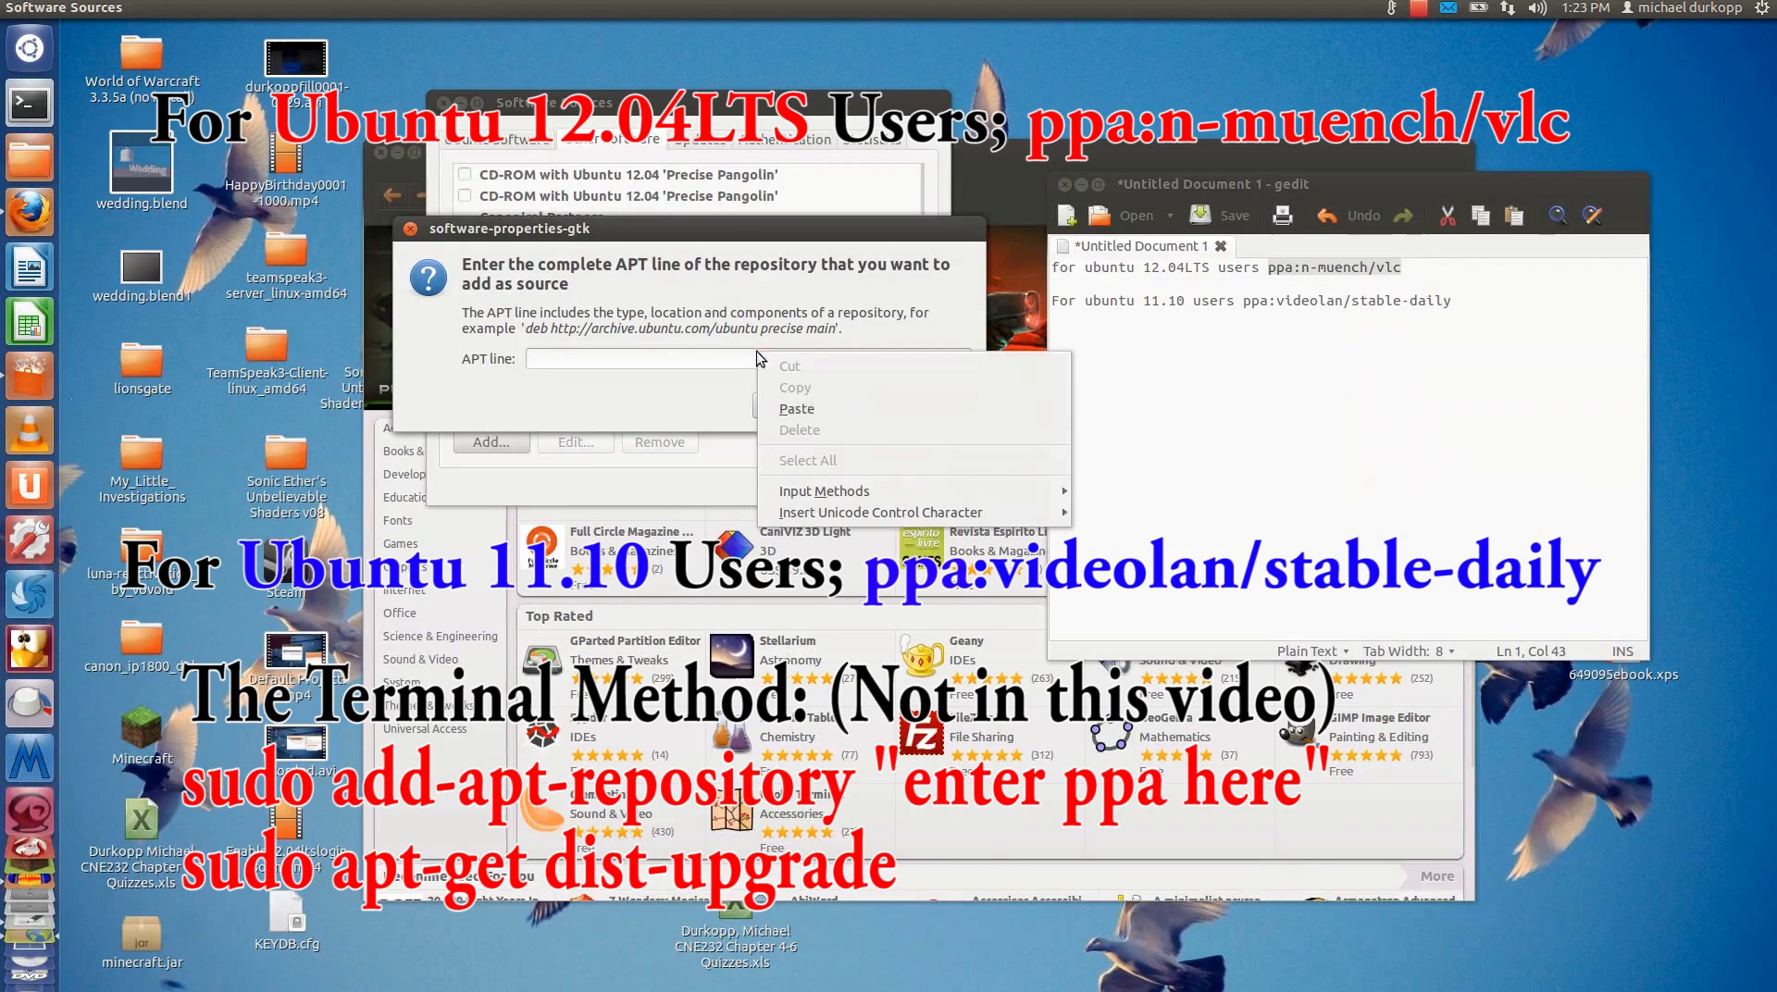
click(805, 406)
click(935, 403)
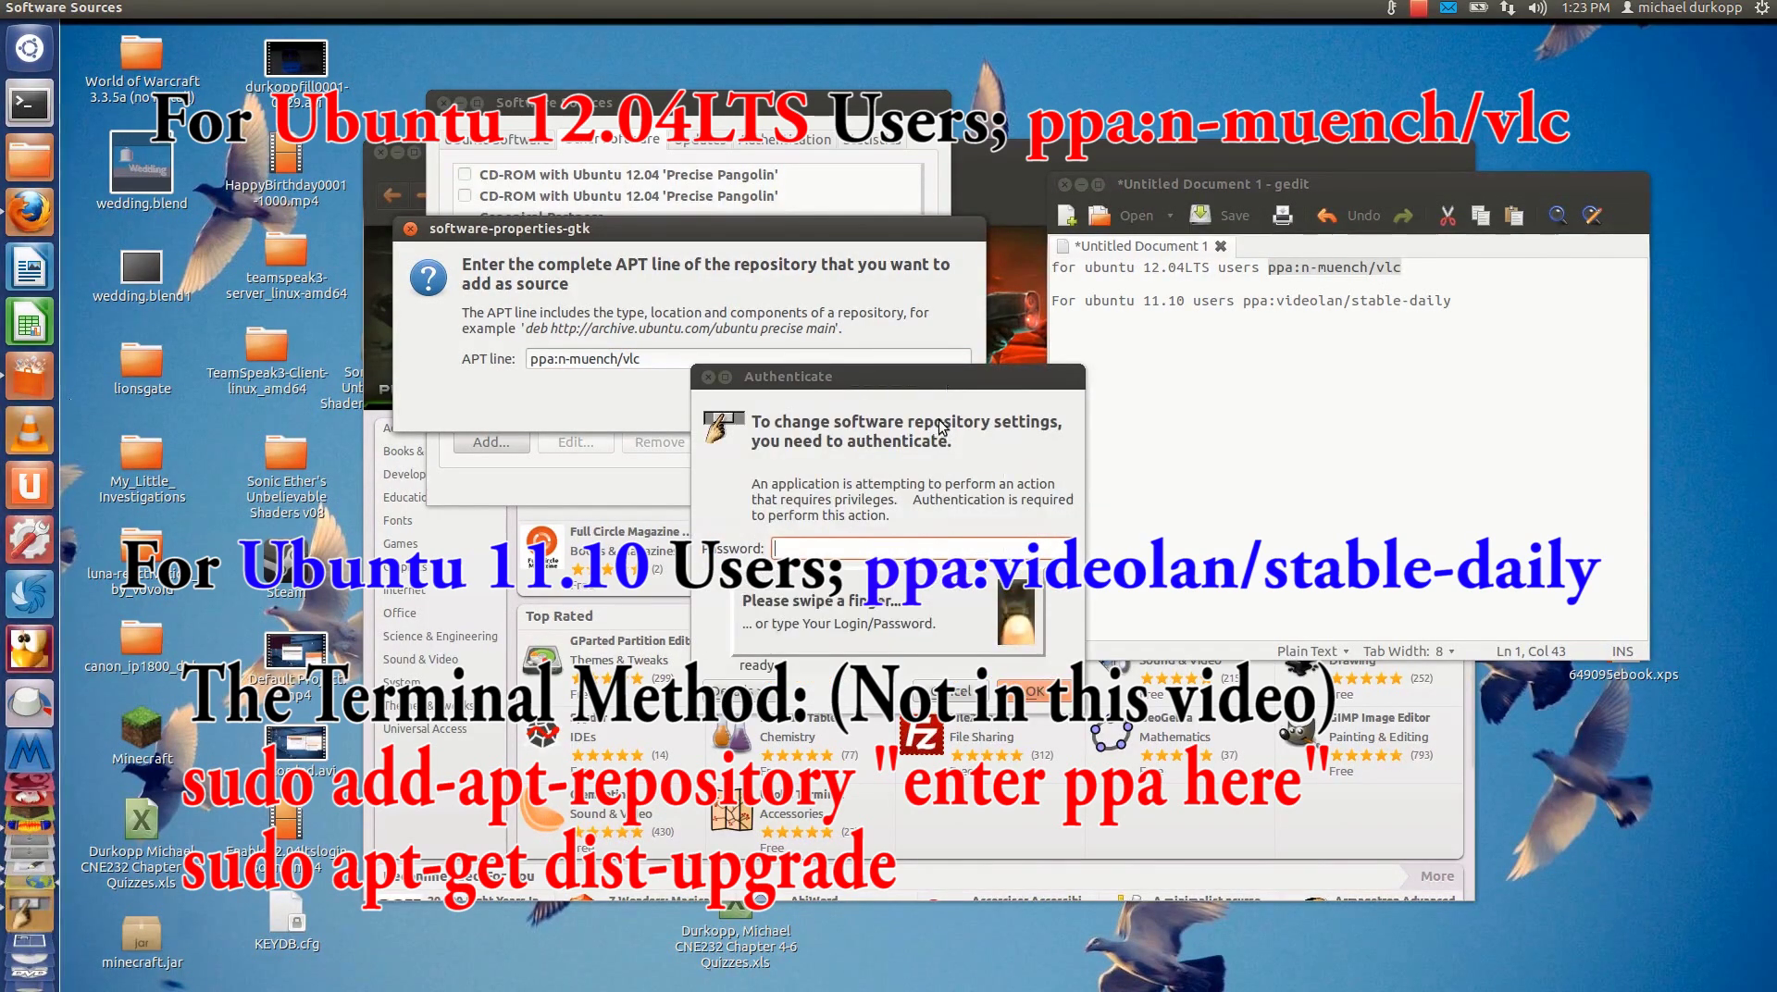
key(Escape)
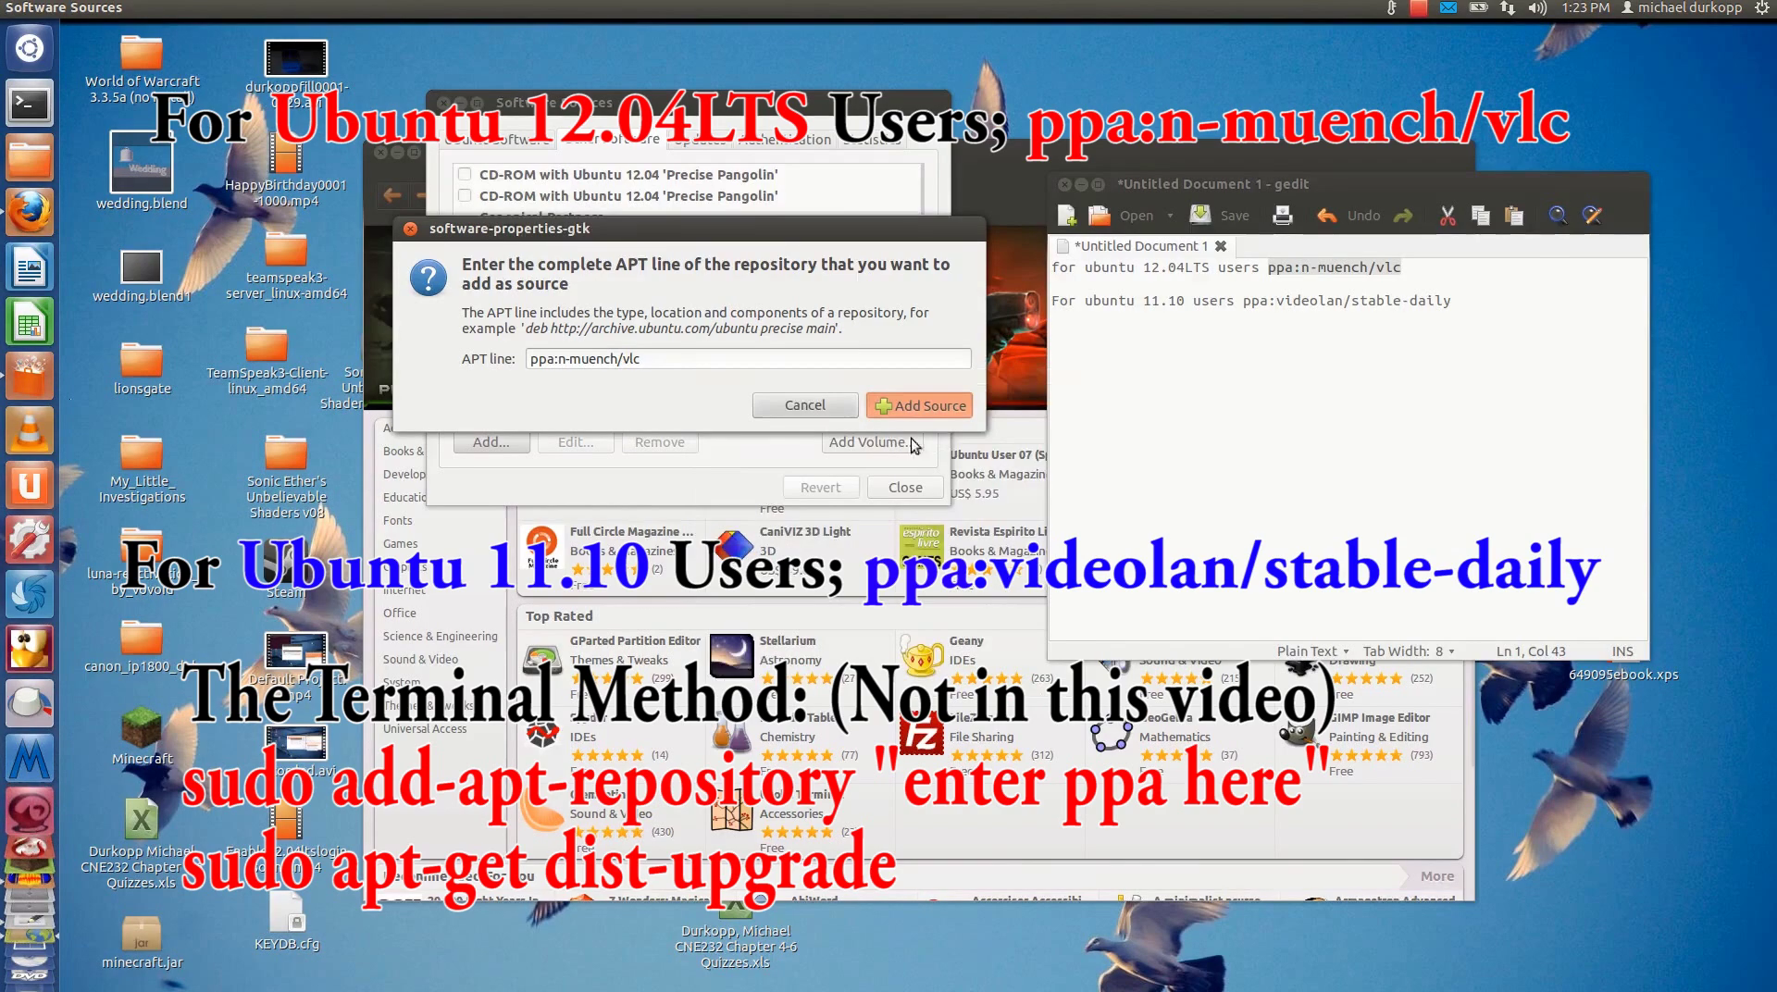
click(905, 486)
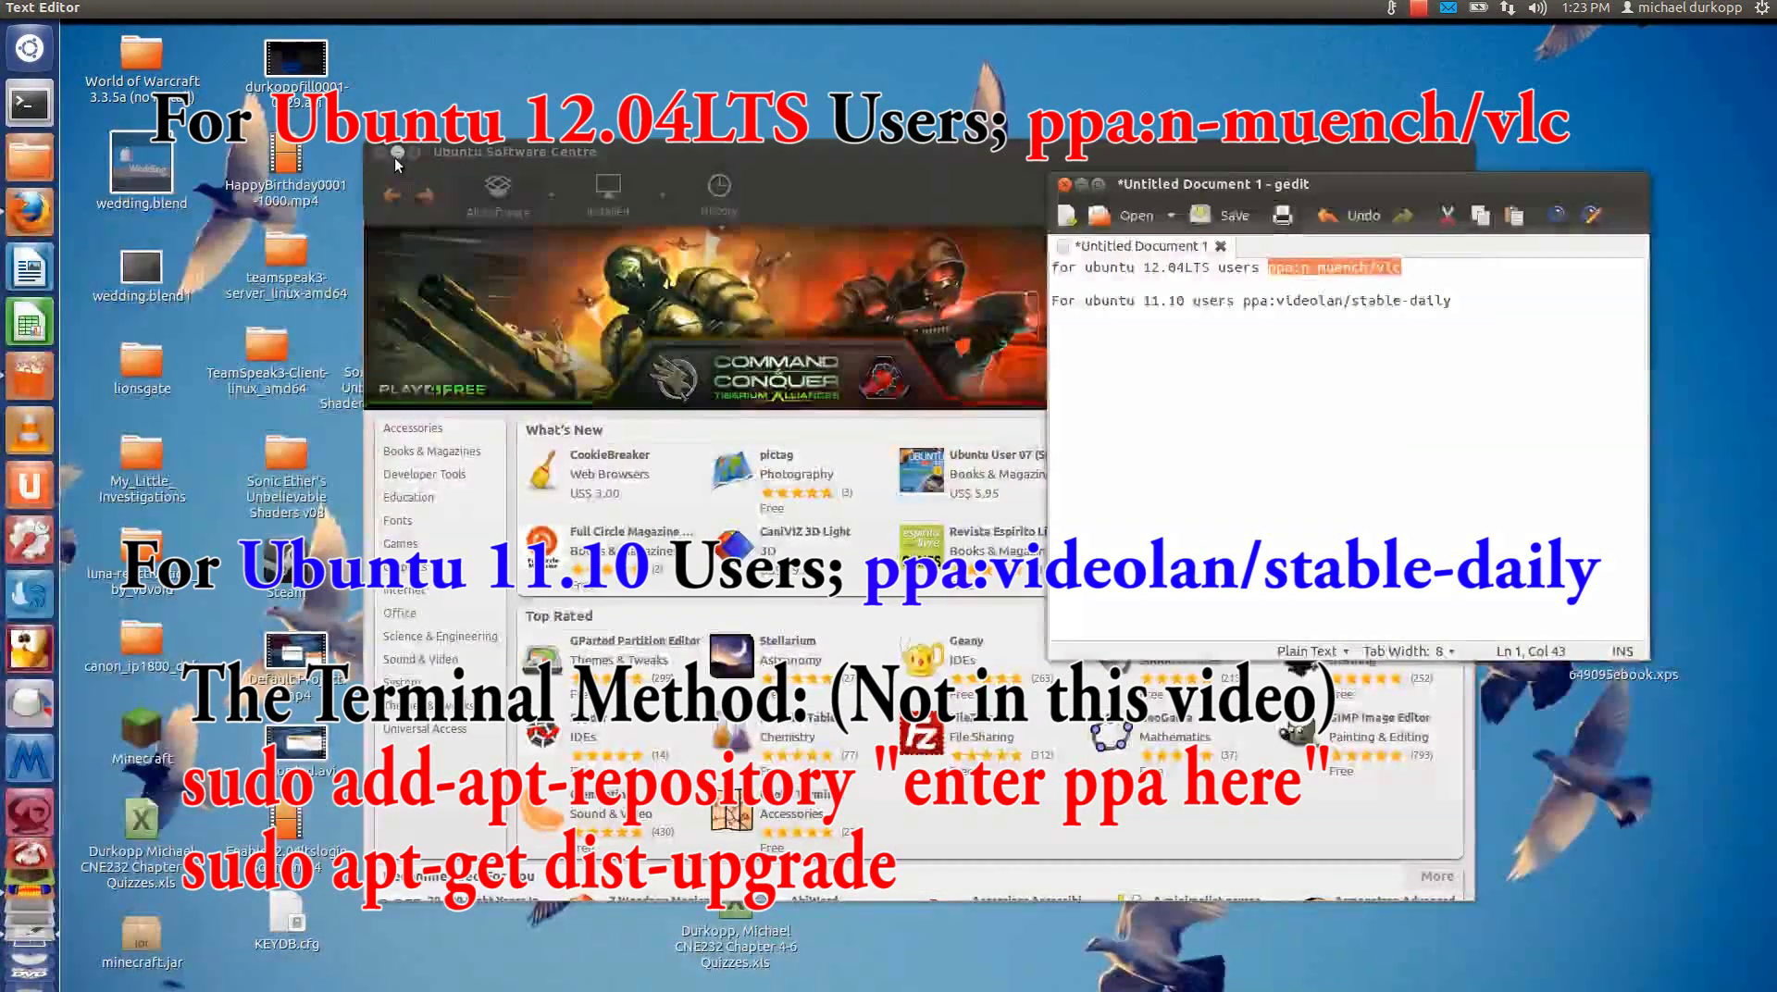
- Close Software Centre, launch Update Manager from the Dash, and check for updates
click(372, 152)
key(super)
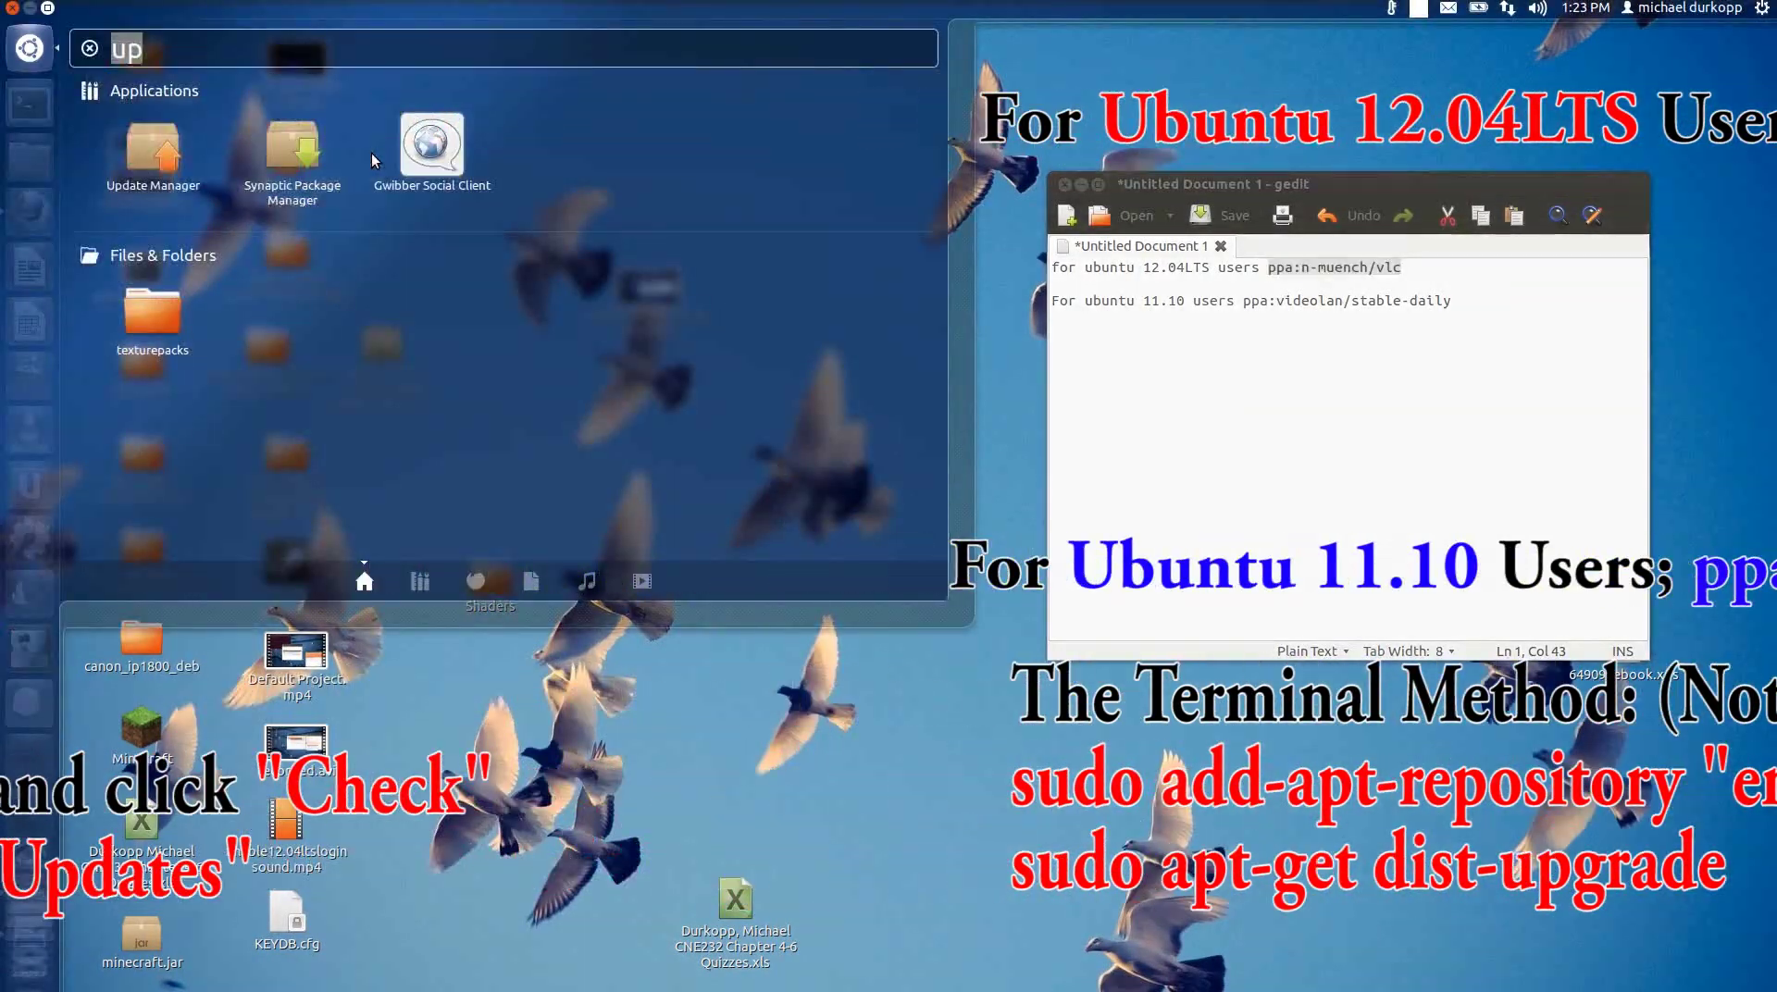
text(up)
click(163, 147)
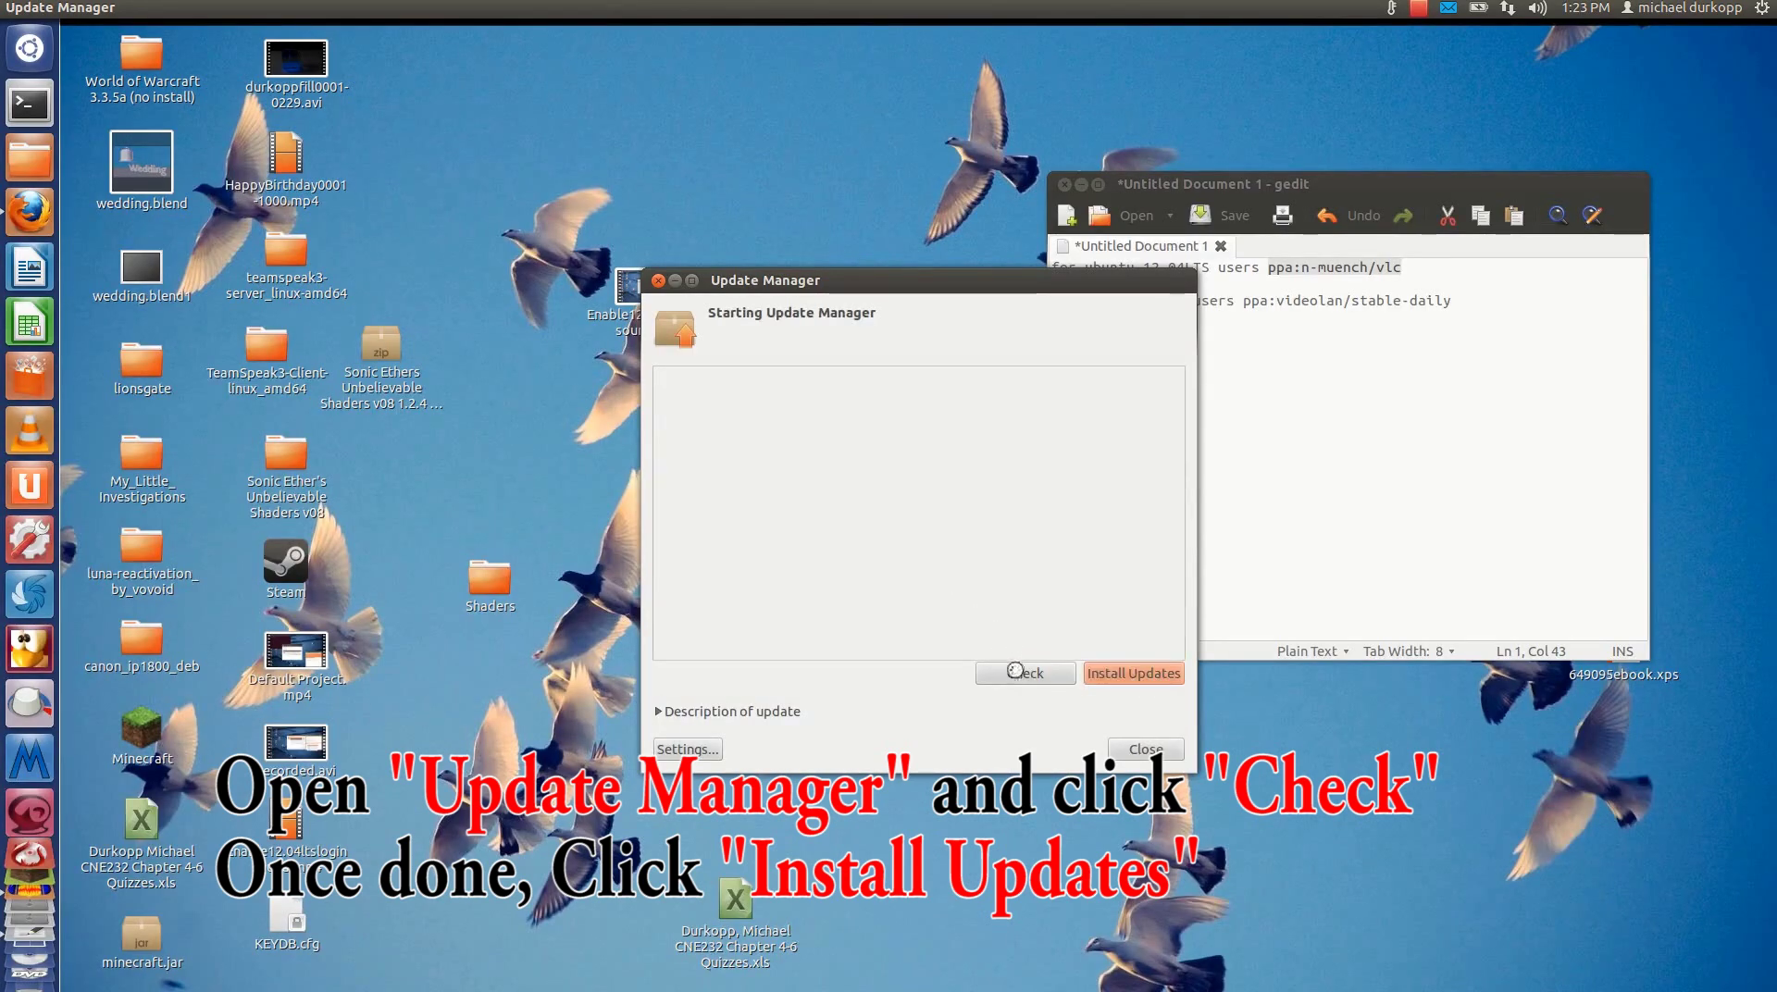
click(1042, 681)
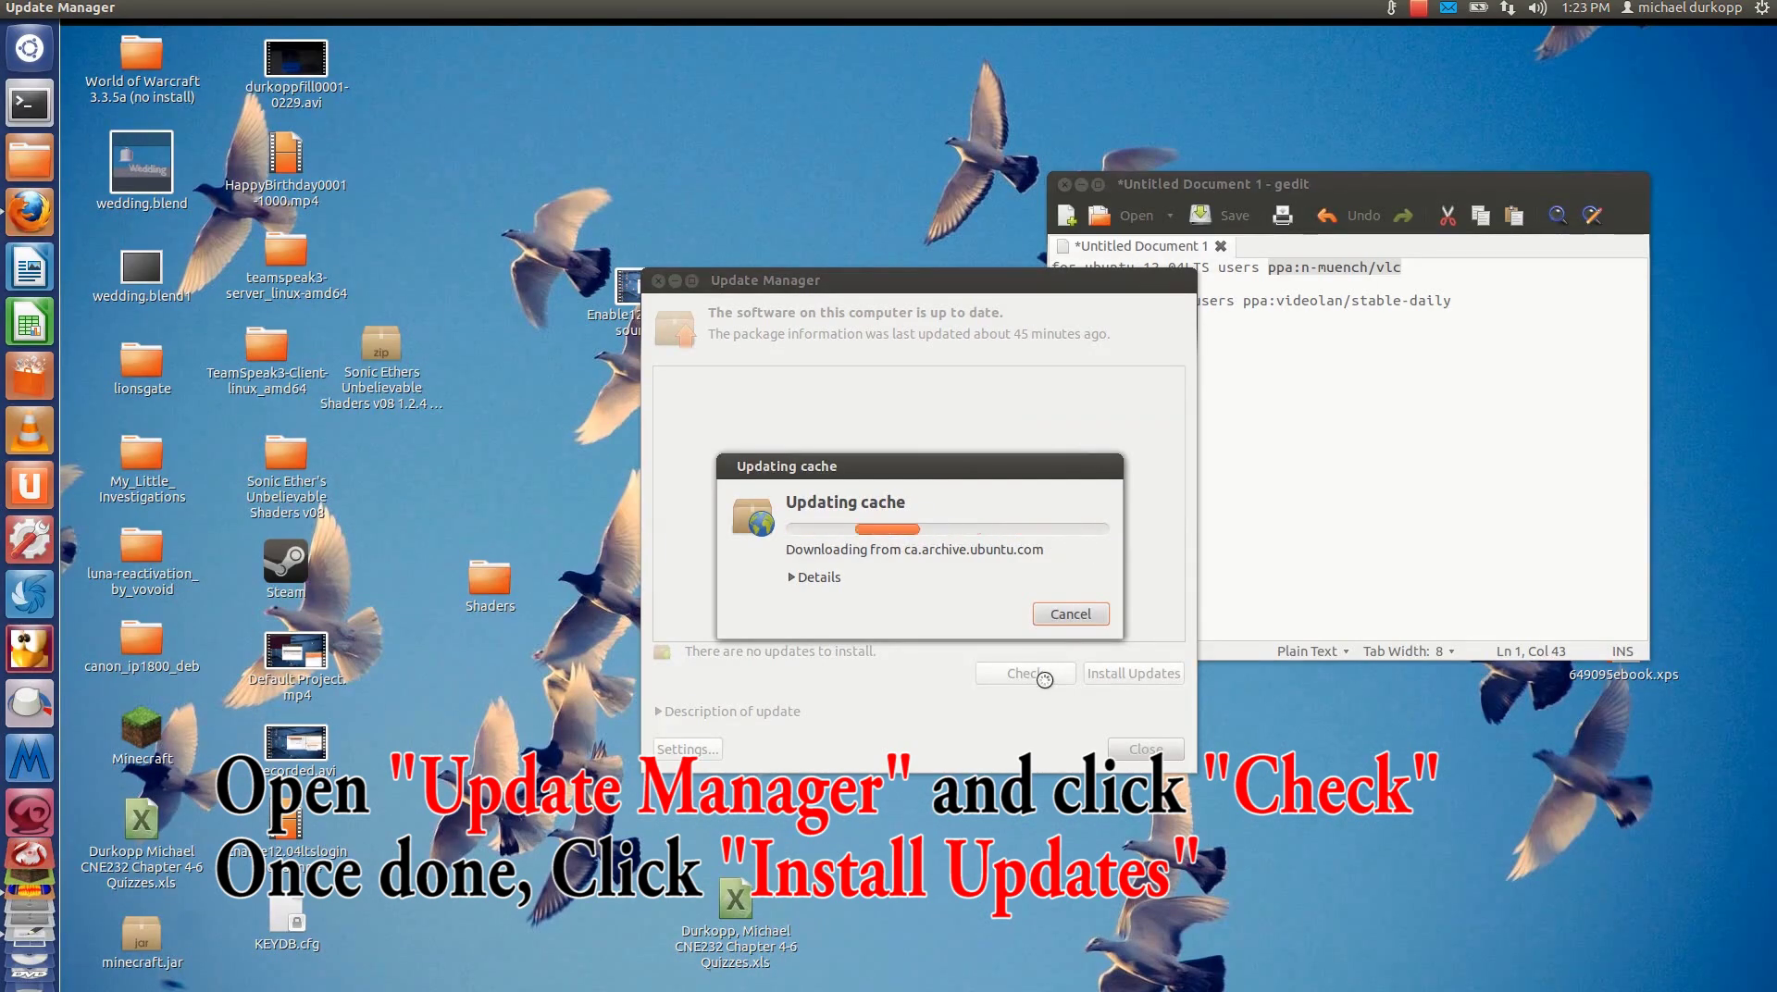
- Highlight the ppa:n-muench/vlc and ppa:videolan/stable-daily lines in the gedit notes to compare them
click(1403, 404)
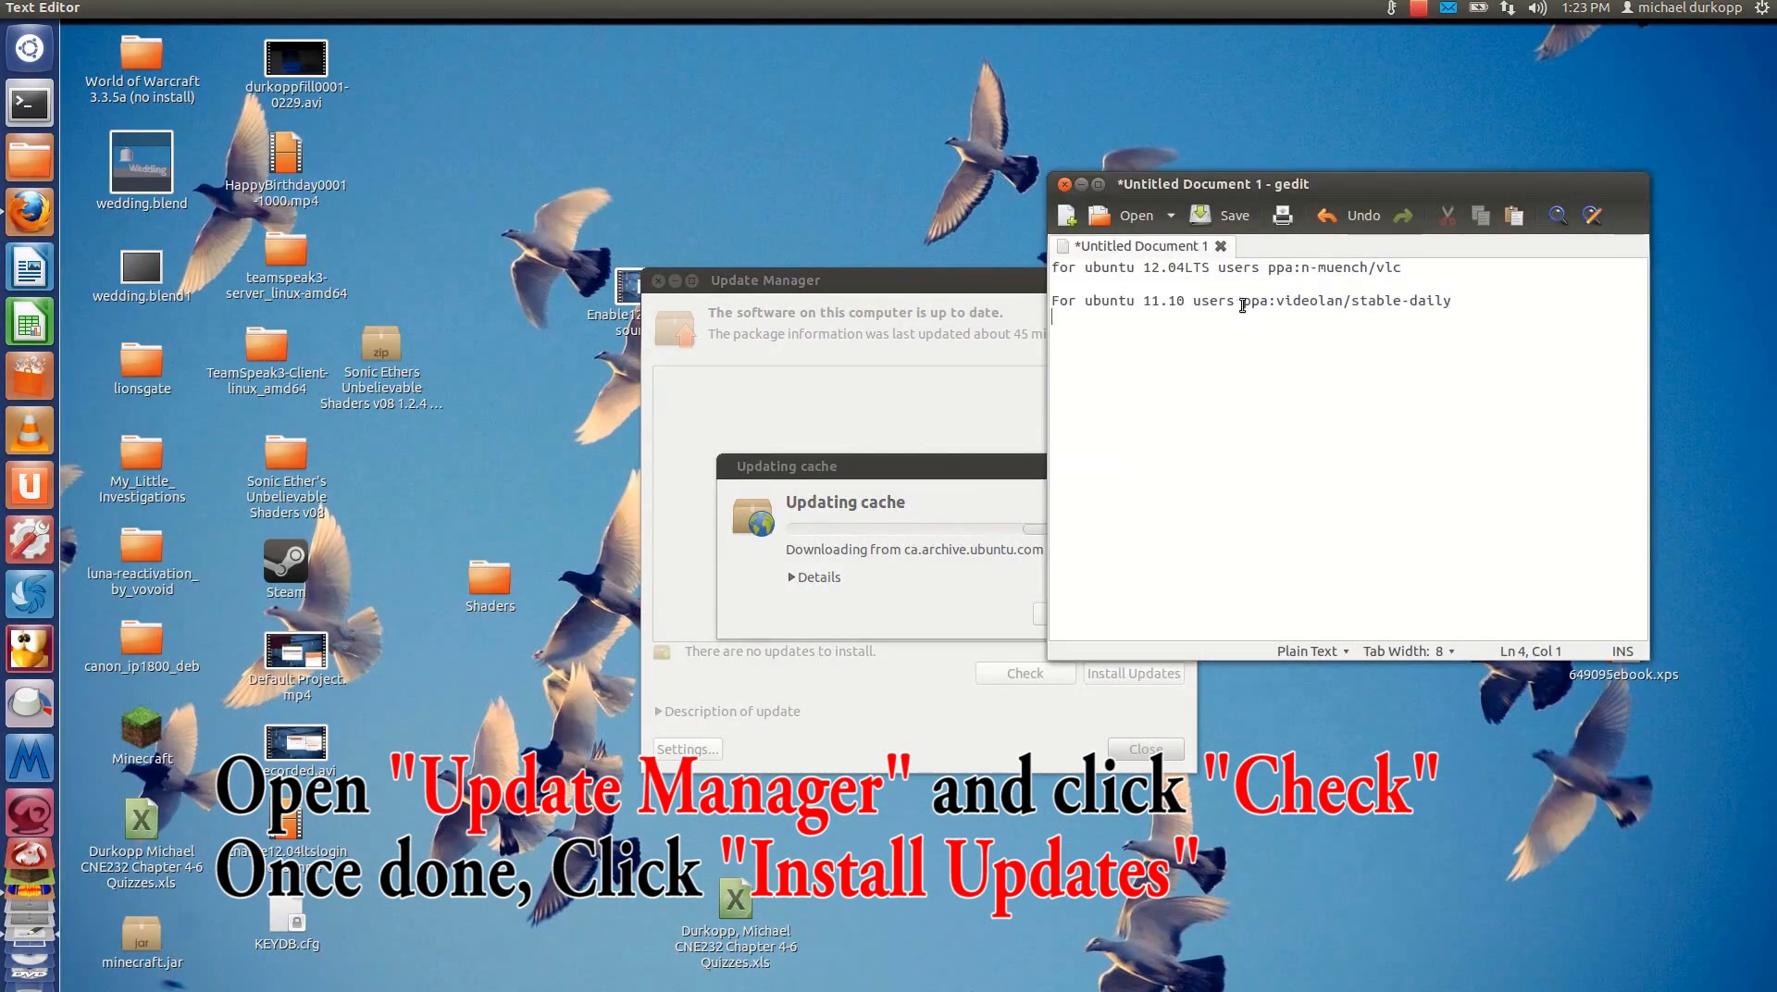
drag(1243, 300, 1465, 300)
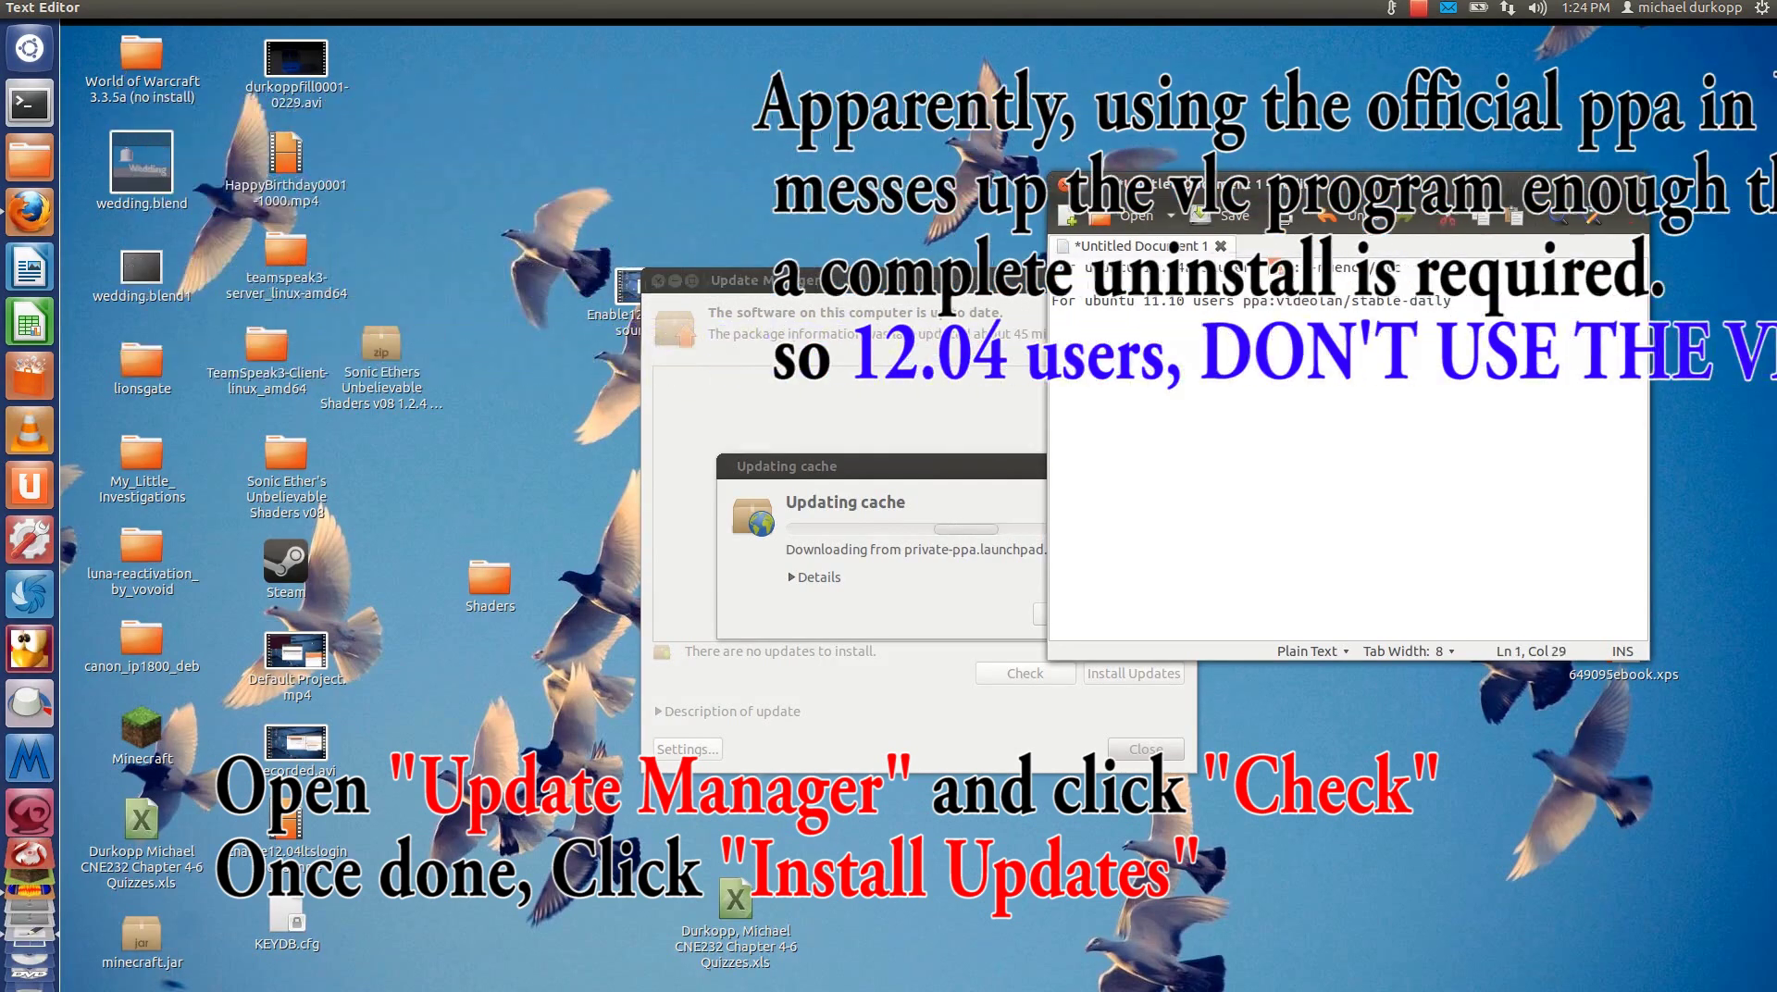
drag(1269, 267, 1463, 271)
click(1258, 312)
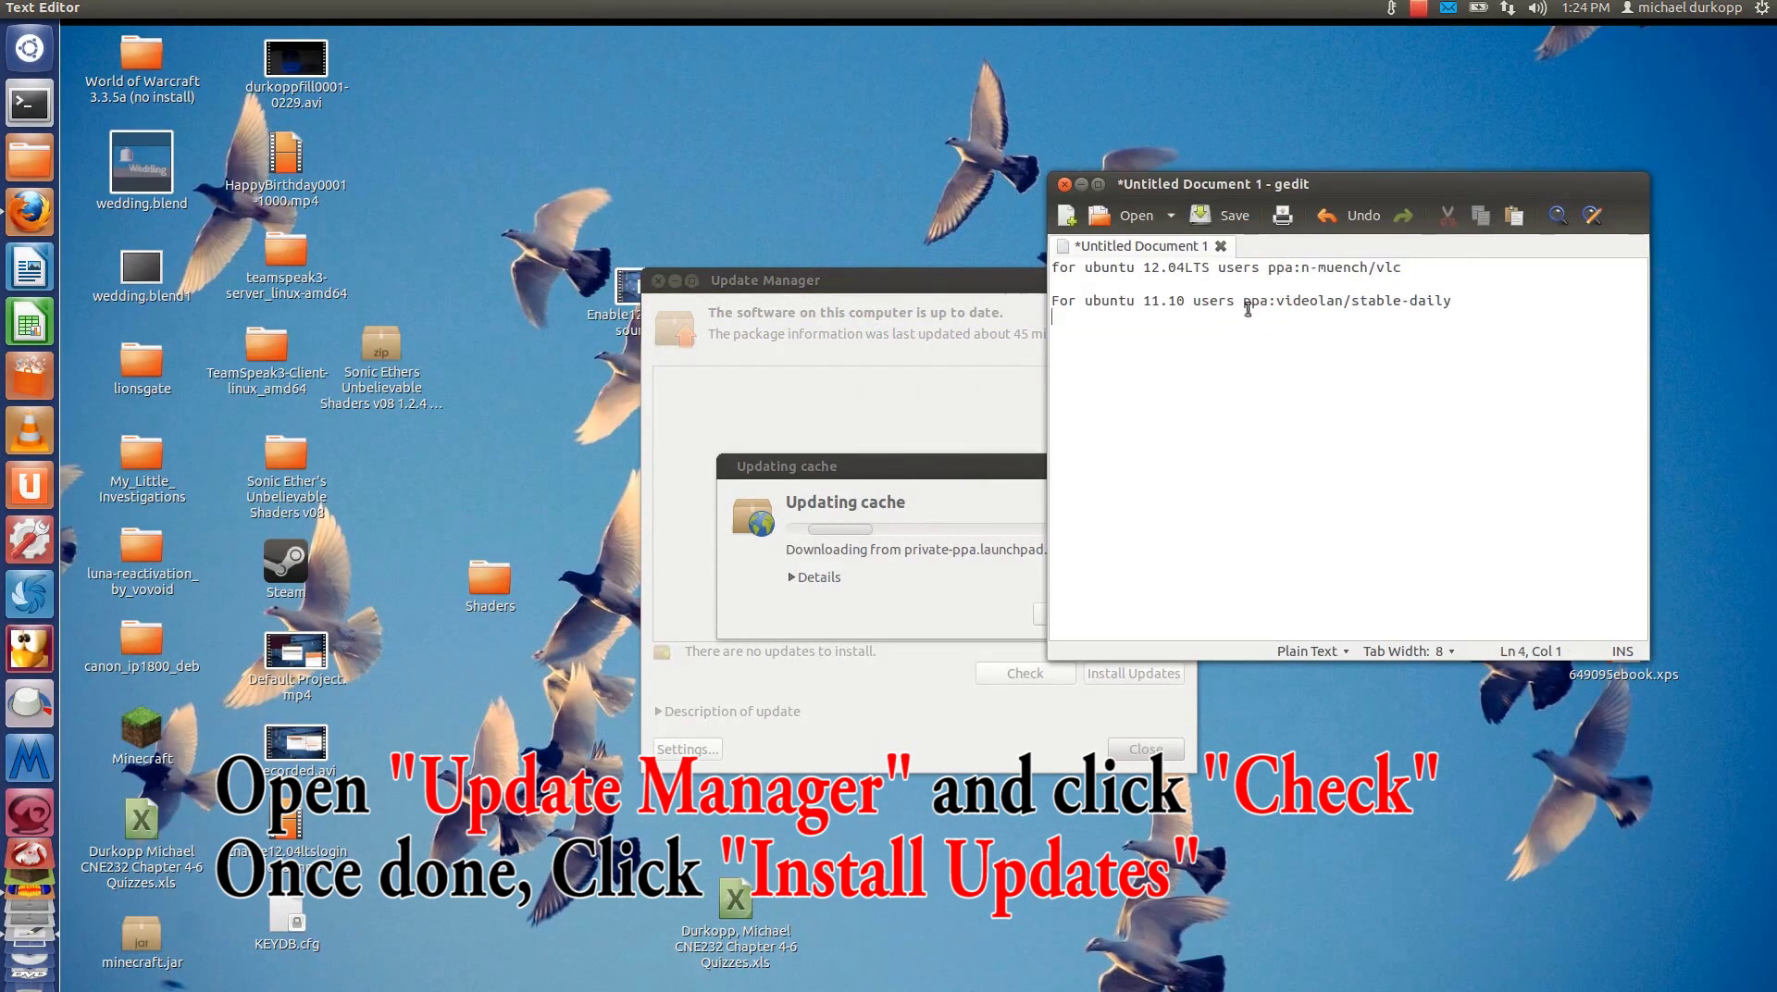
drag(1242, 302, 1518, 305)
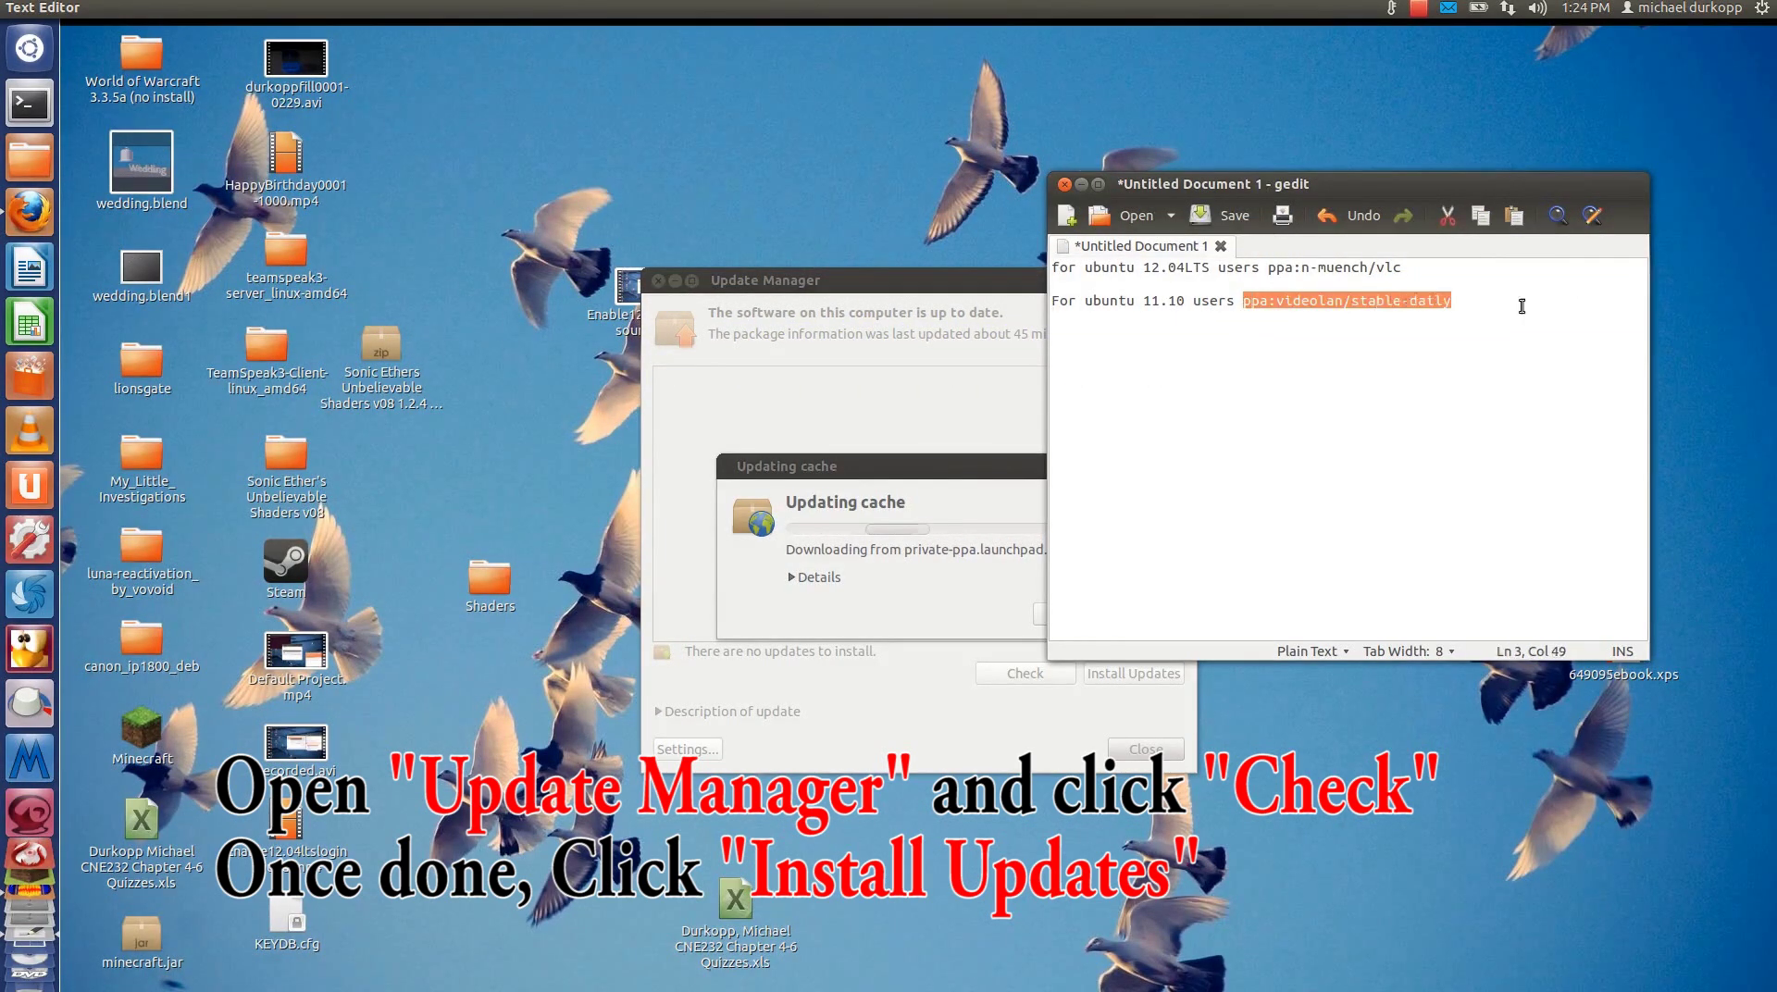
click(1475, 380)
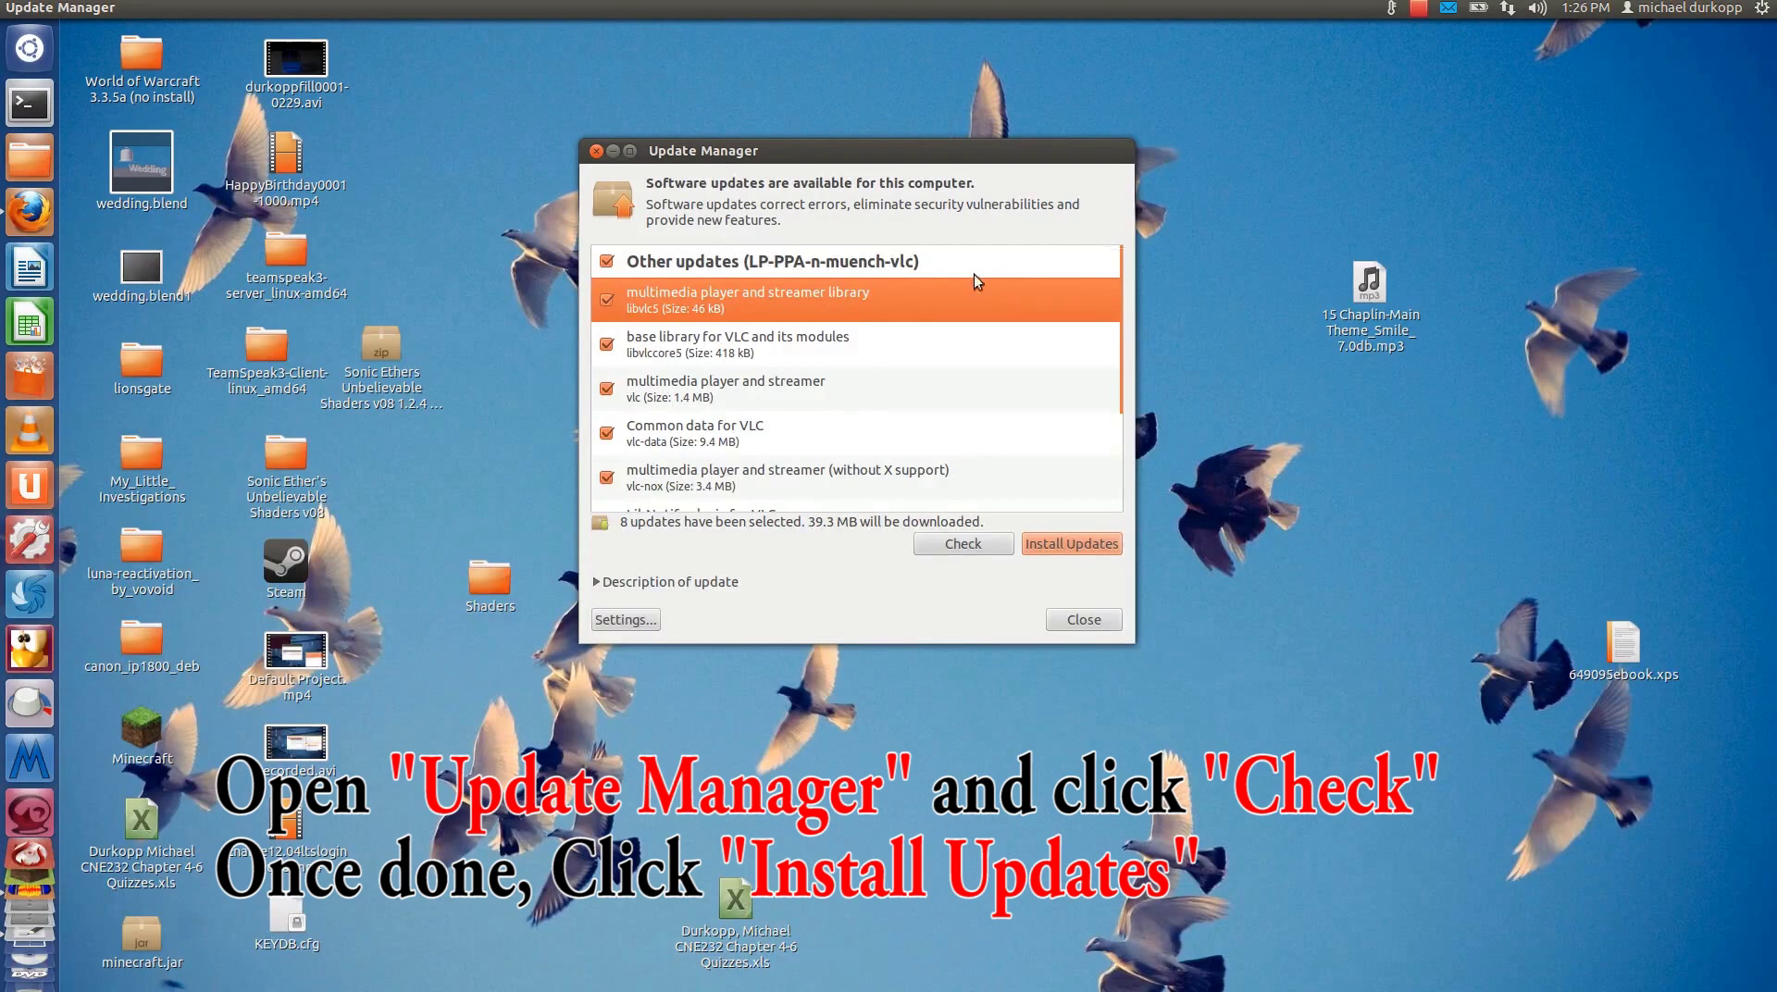
- Review the eight VLC updates and close Update Manager once they are installed
scroll(653, 458, down, 3)
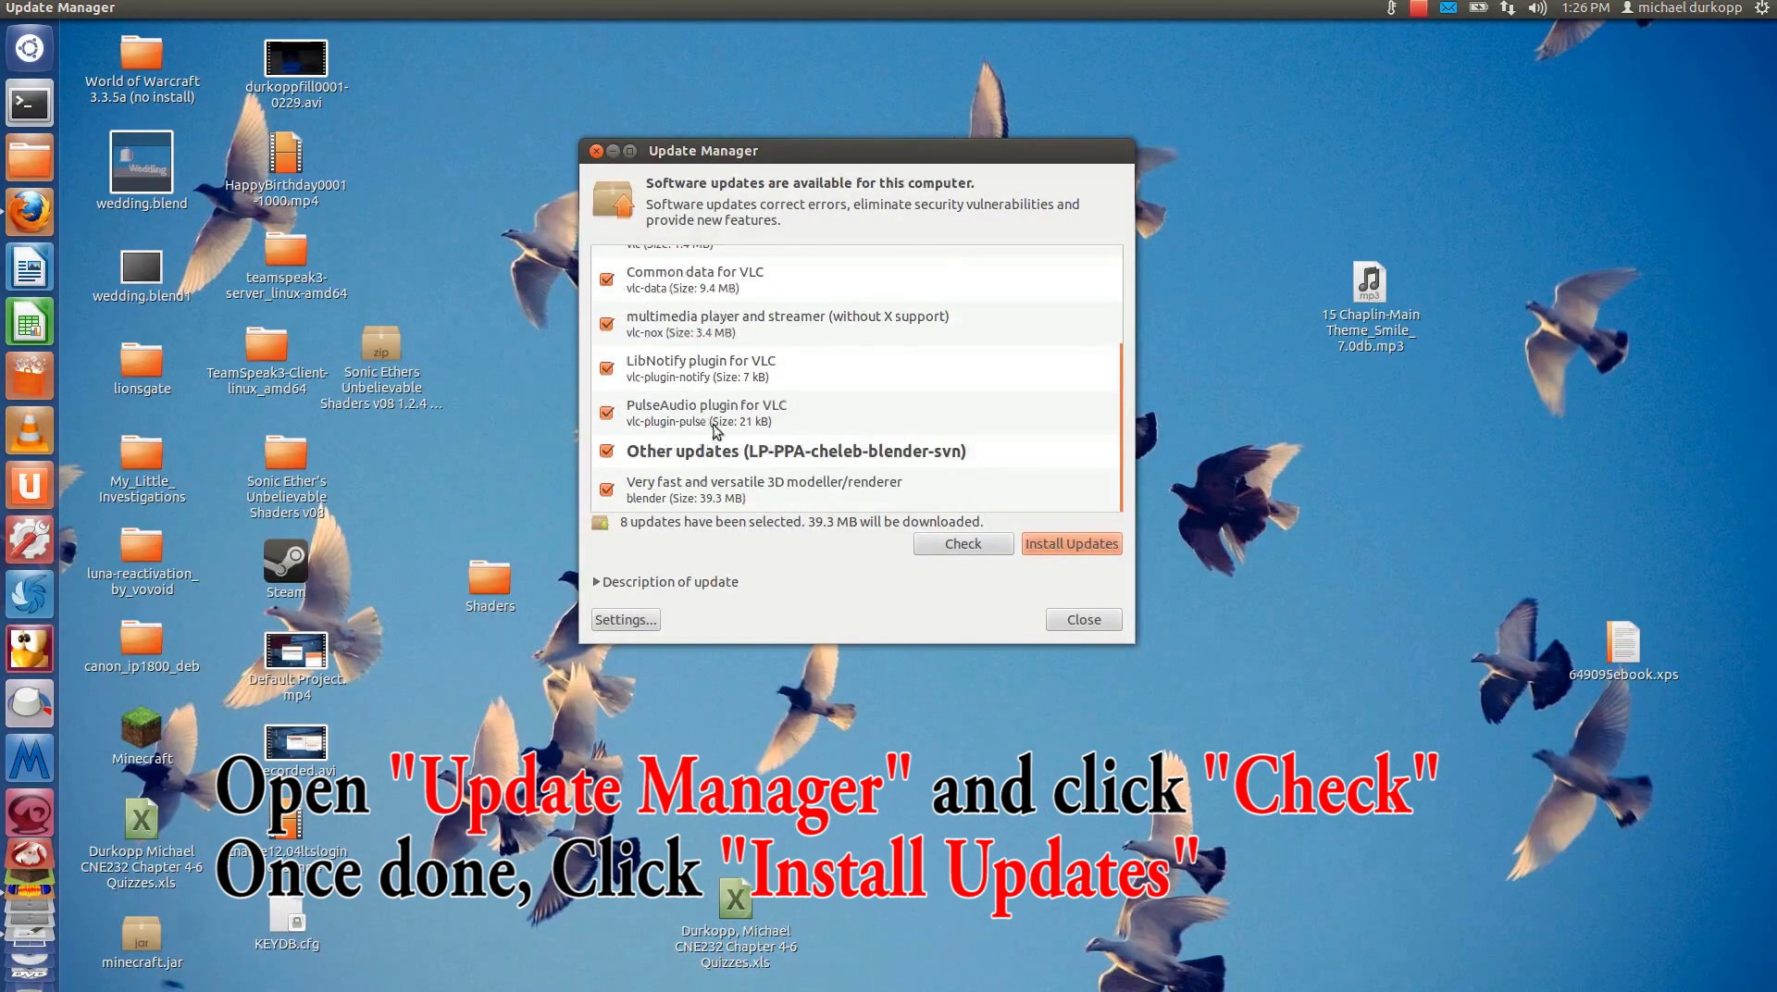
scroll(715, 433, up, 3)
scroll(780, 326, down, 4)
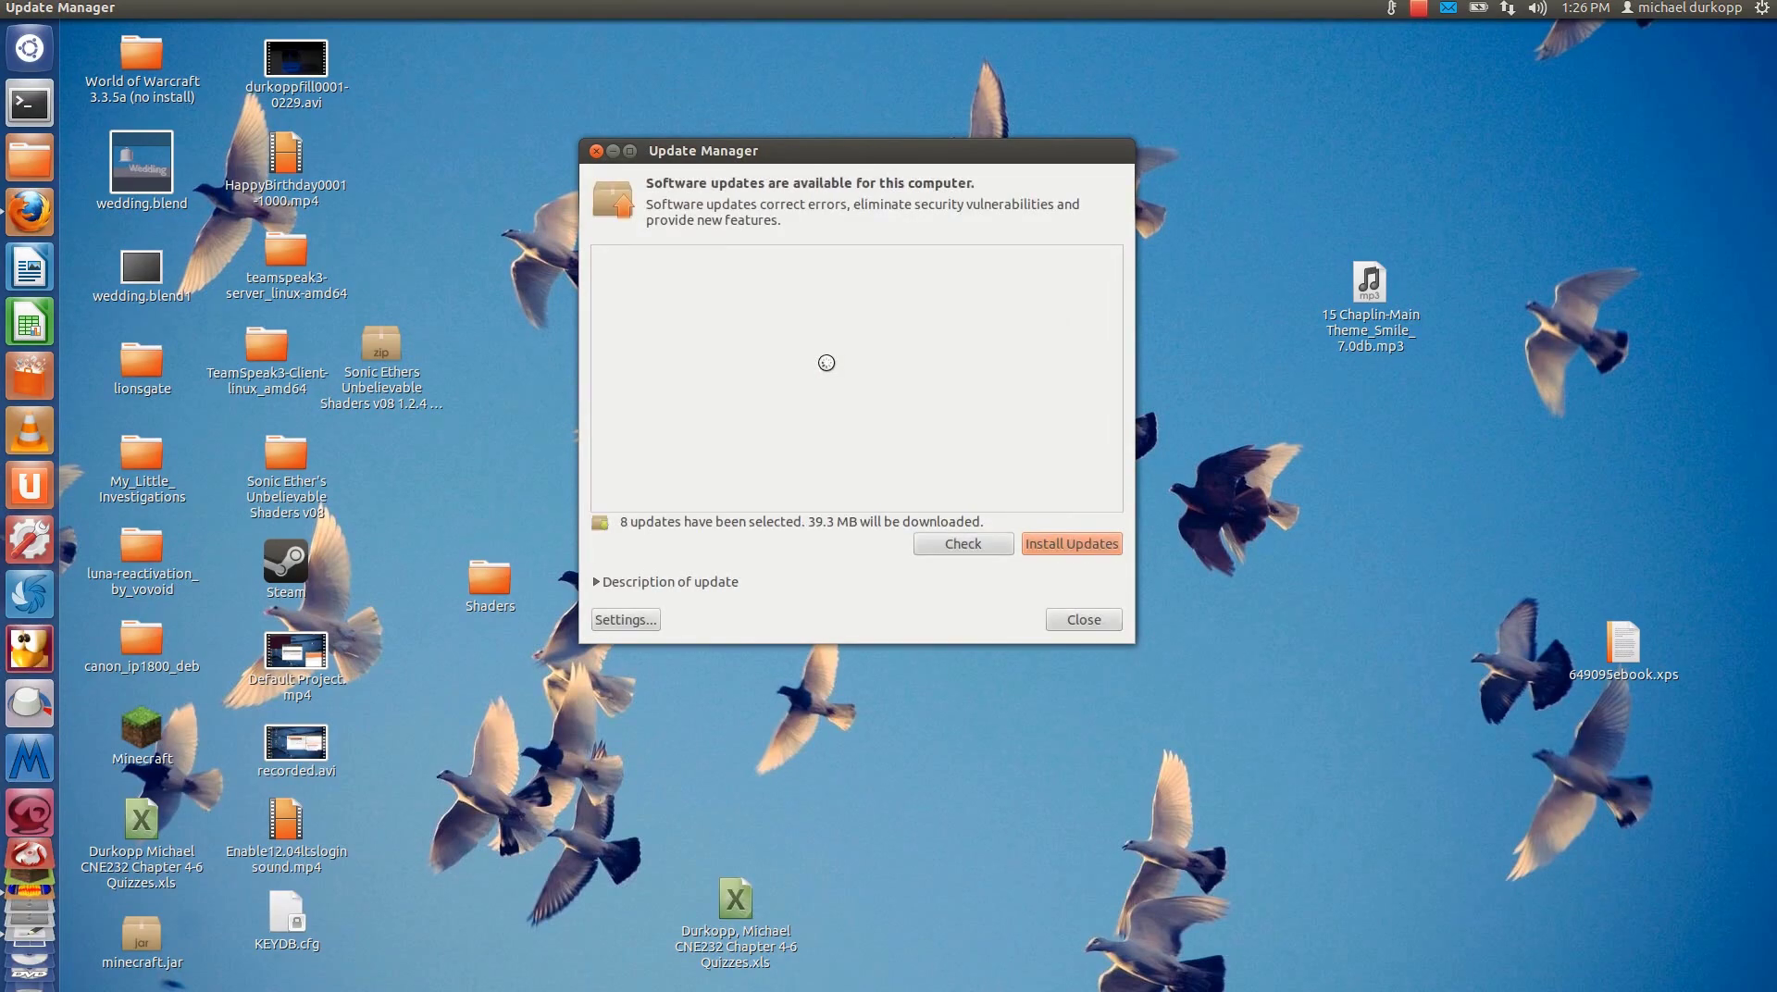
click(596, 151)
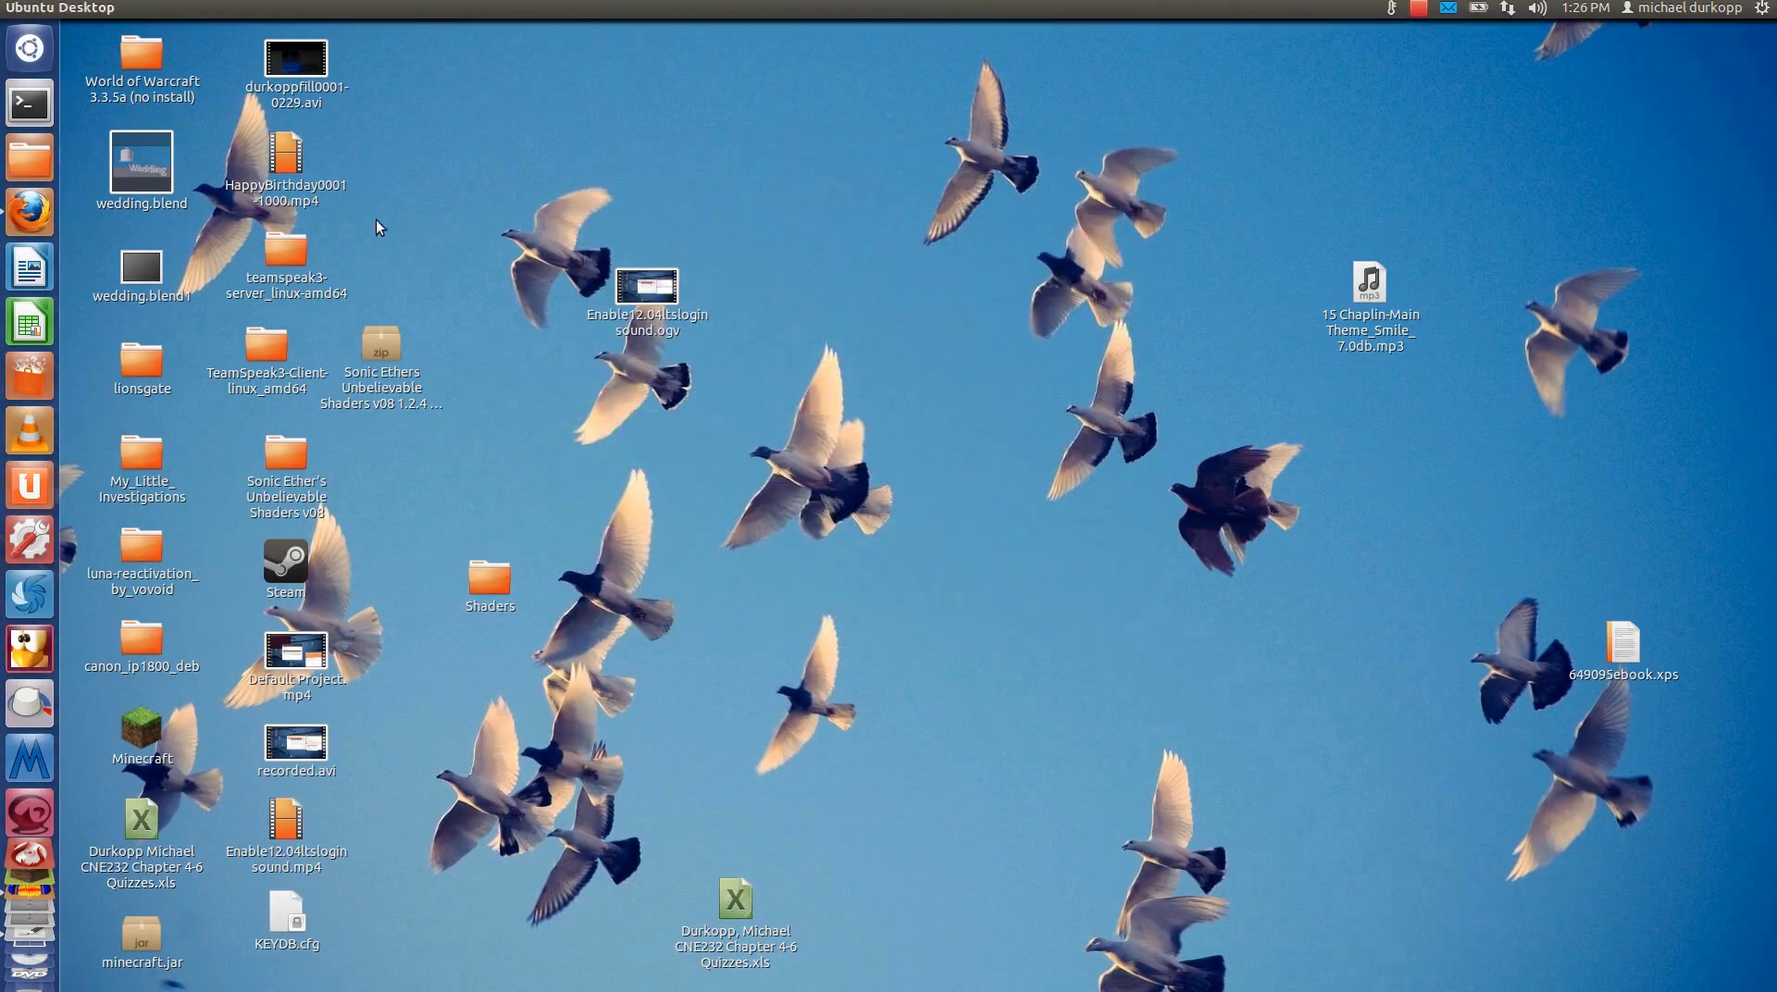
- Relaunch VLC and choose Media > Open Disc
click(39, 444)
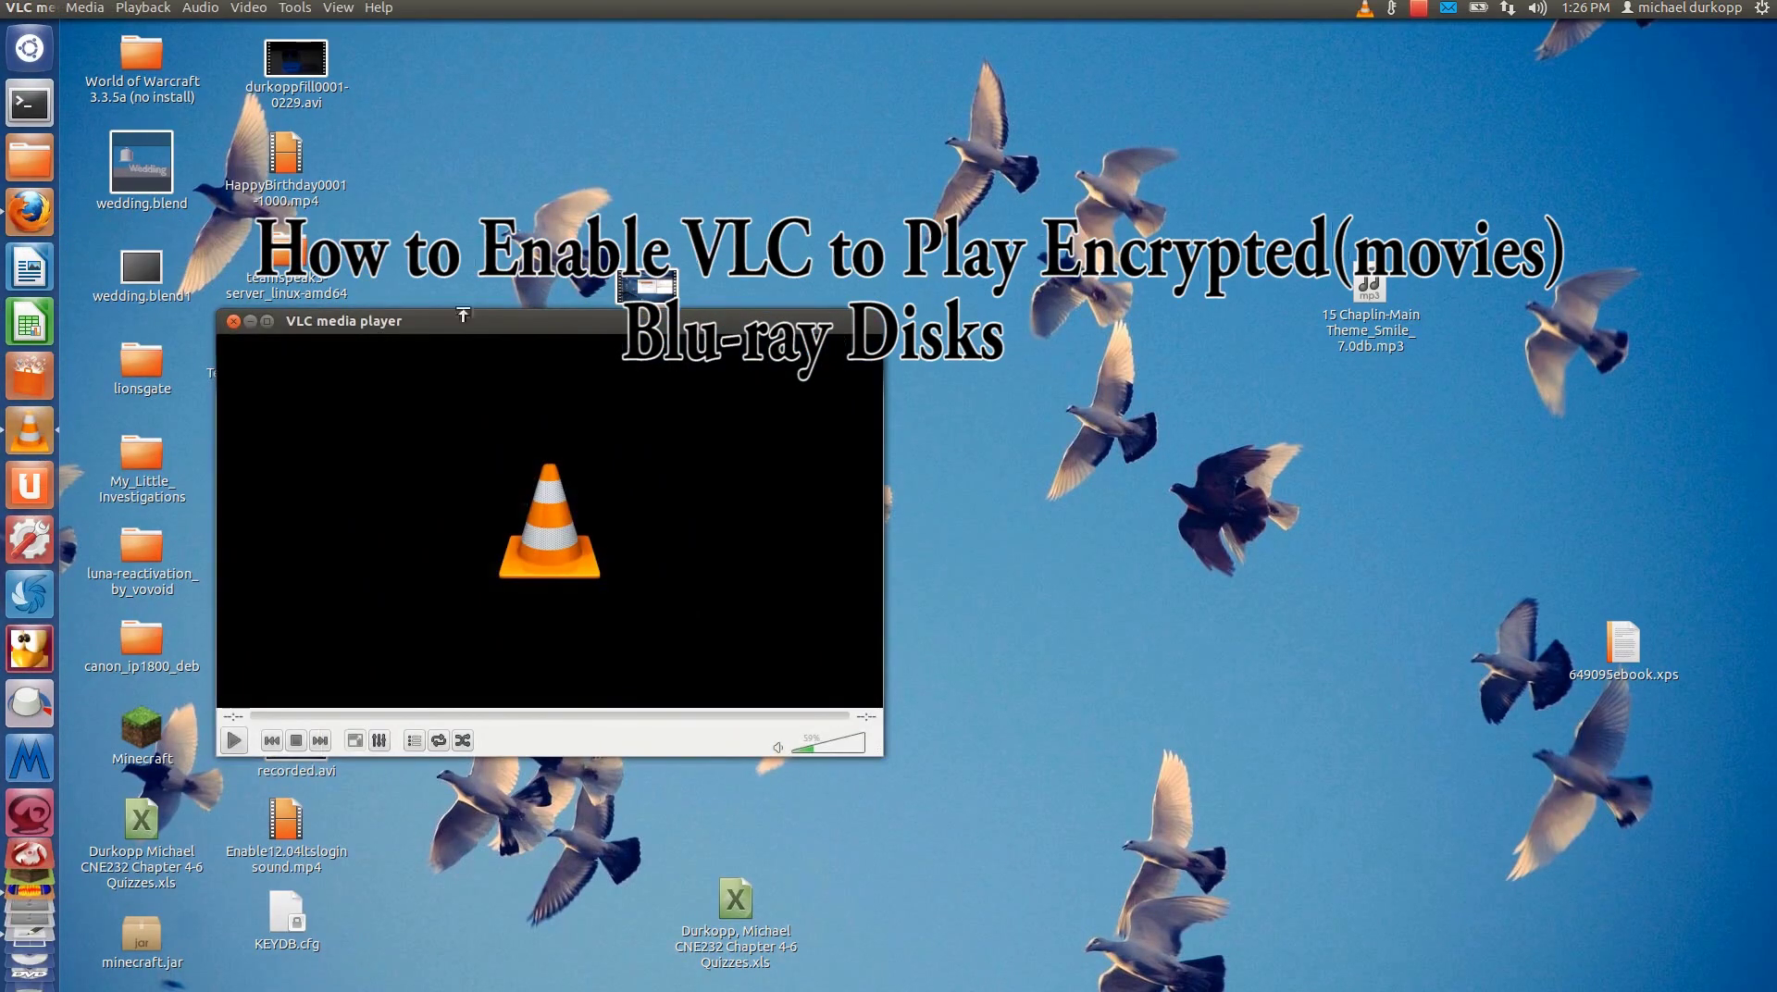
click(111, 7)
click(116, 78)
- Retry the STARTREK11D1AC Blu-ray, dismiss the AACS missing-keys error, and move the VLC window aside
click(472, 404)
click(729, 469)
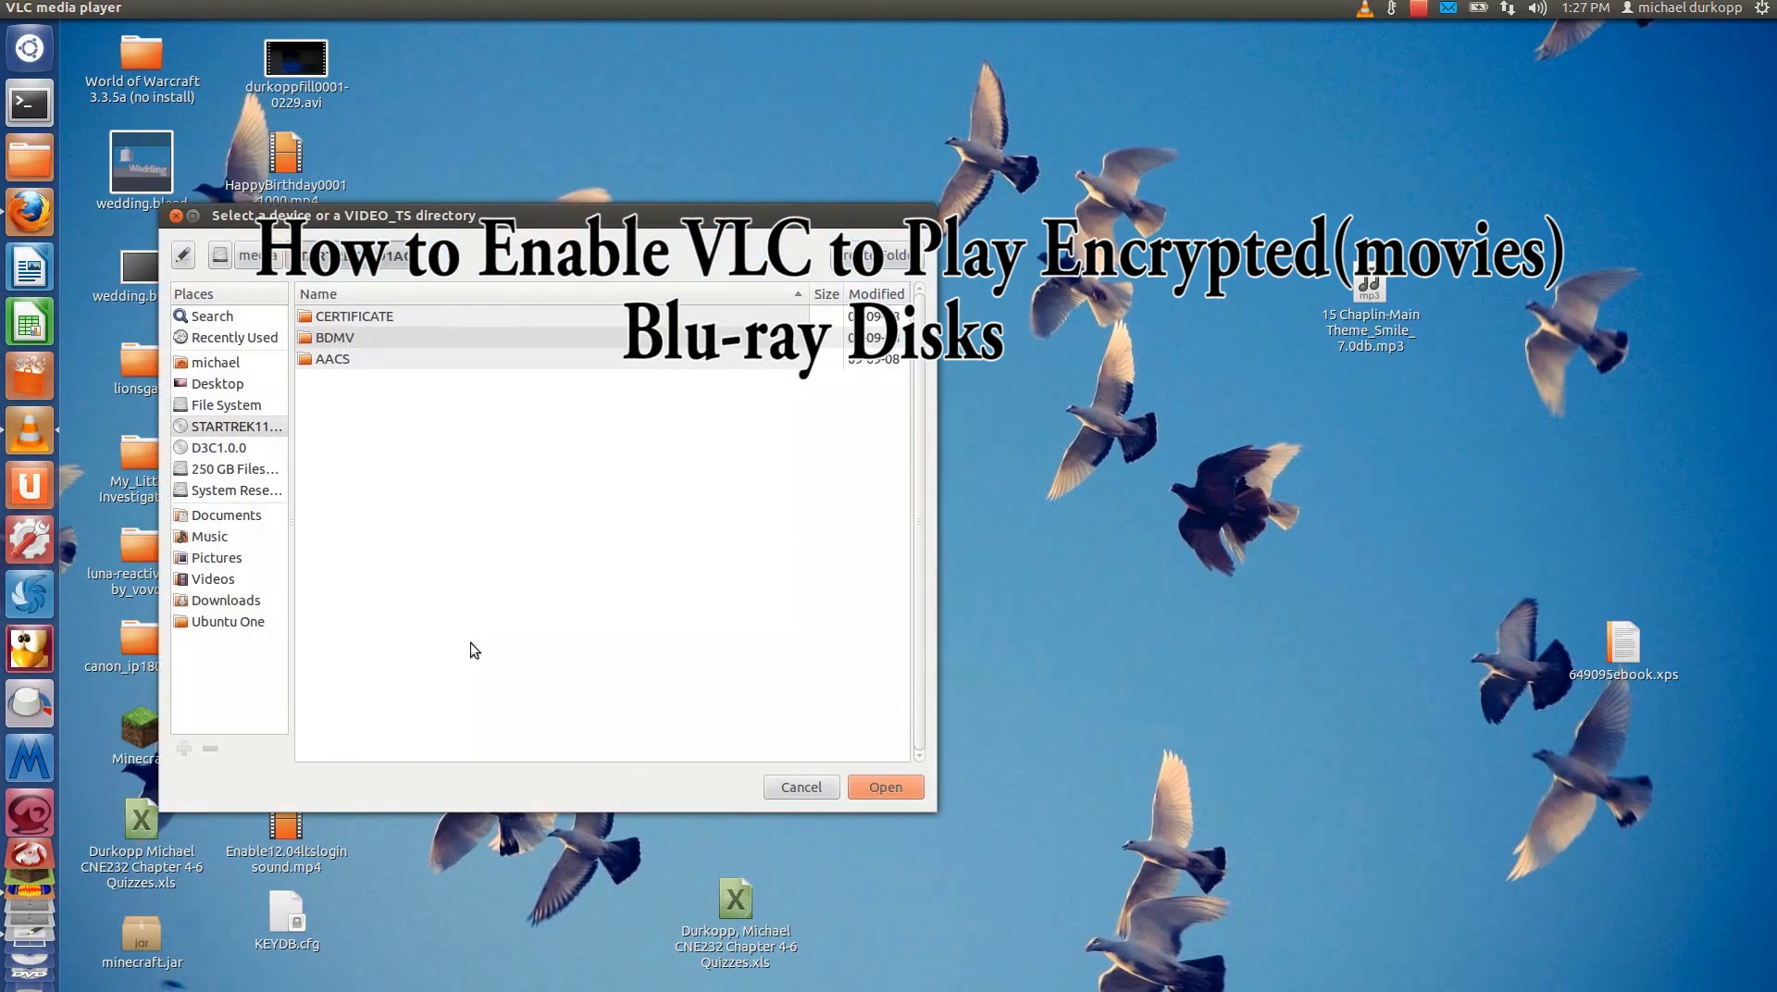
click(250, 426)
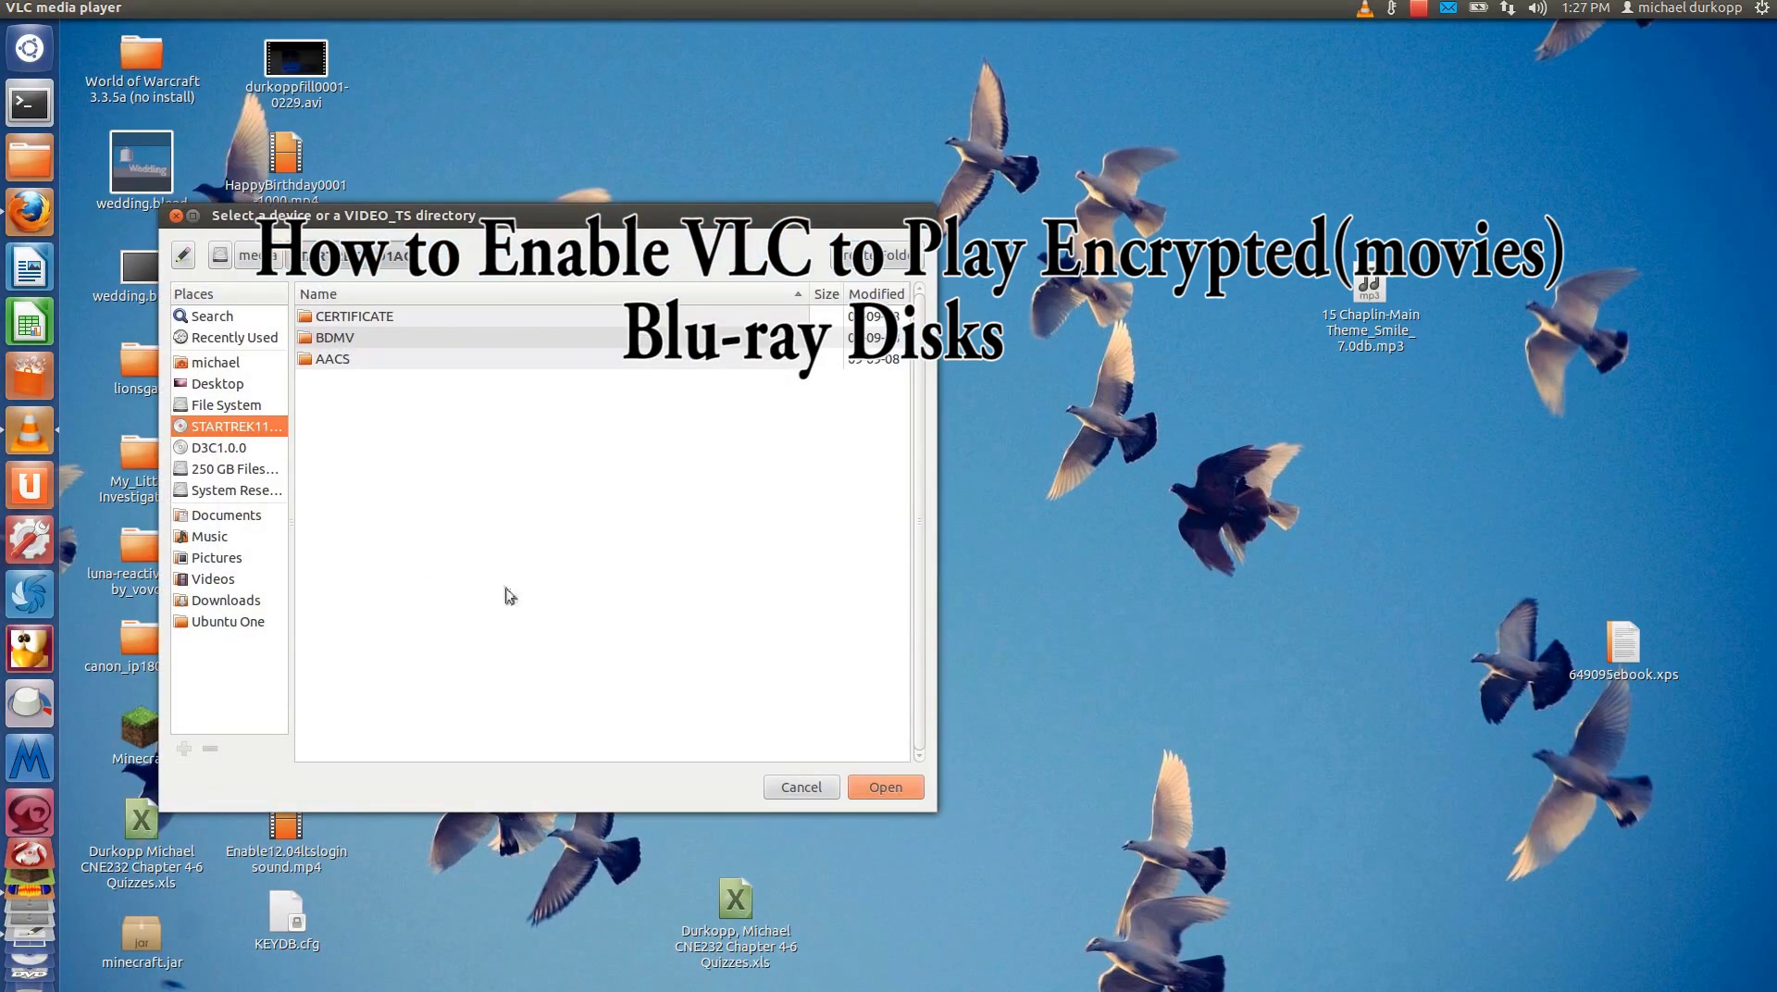
click(910, 788)
click(653, 680)
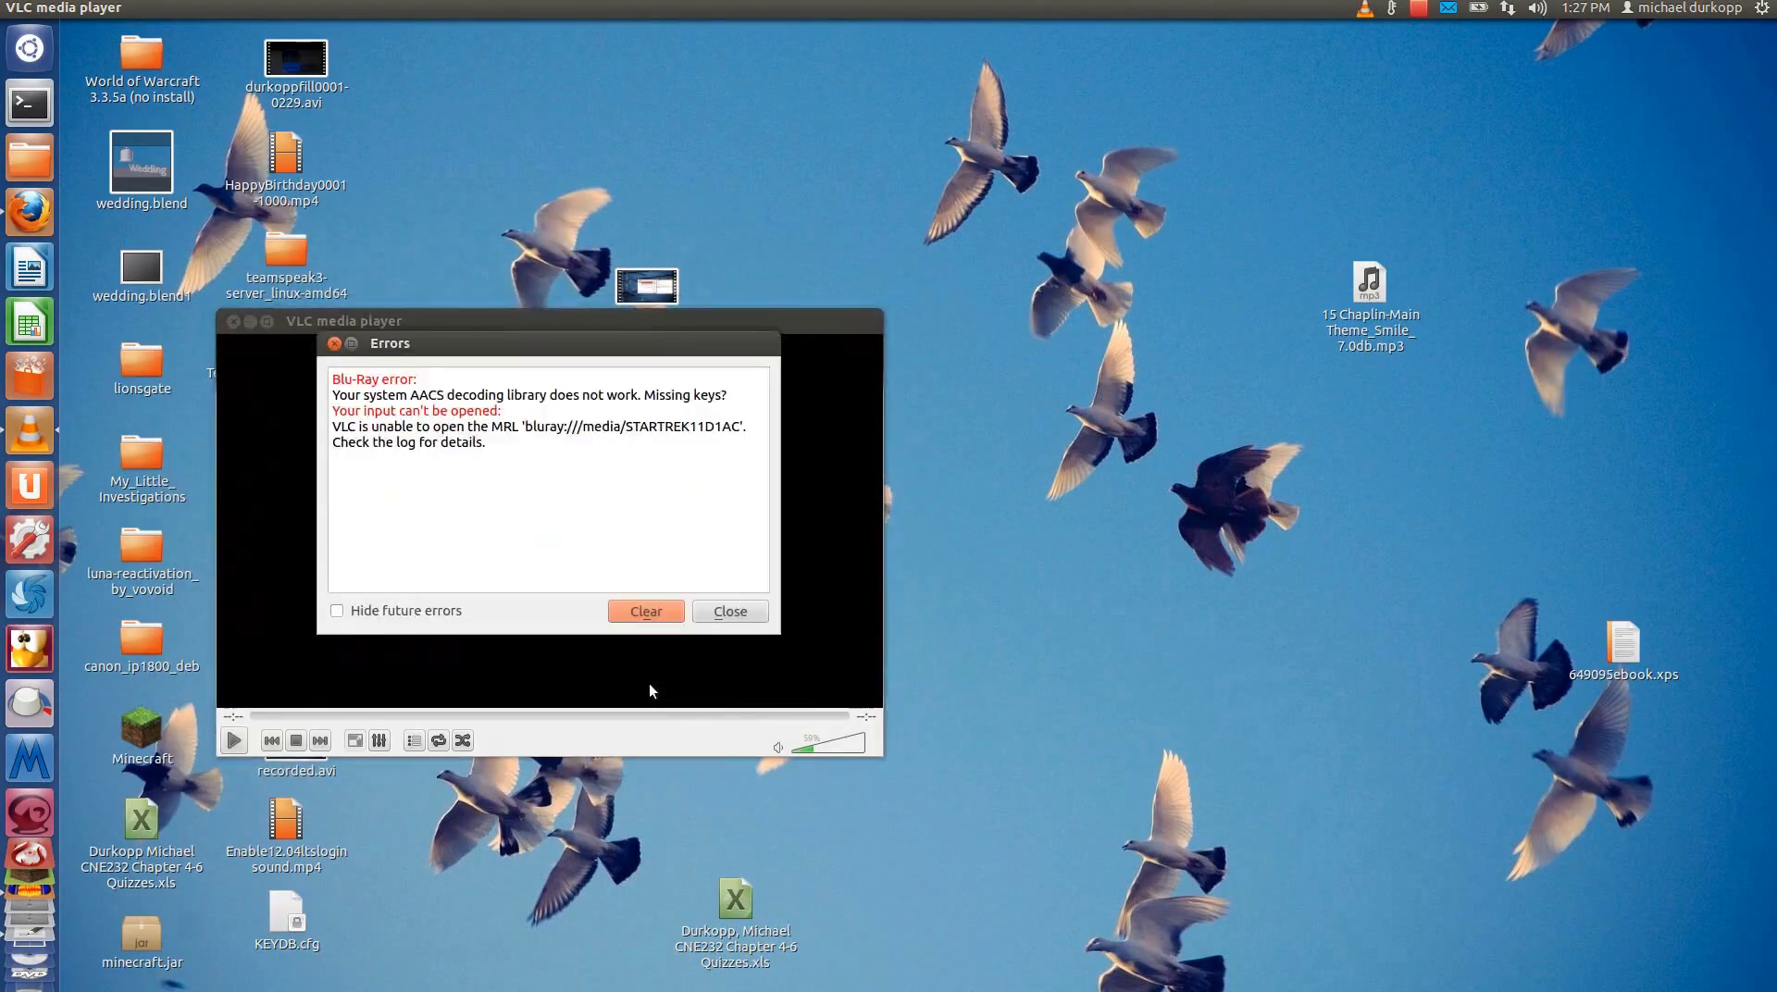
click(735, 613)
drag(326, 323, 535, 213)
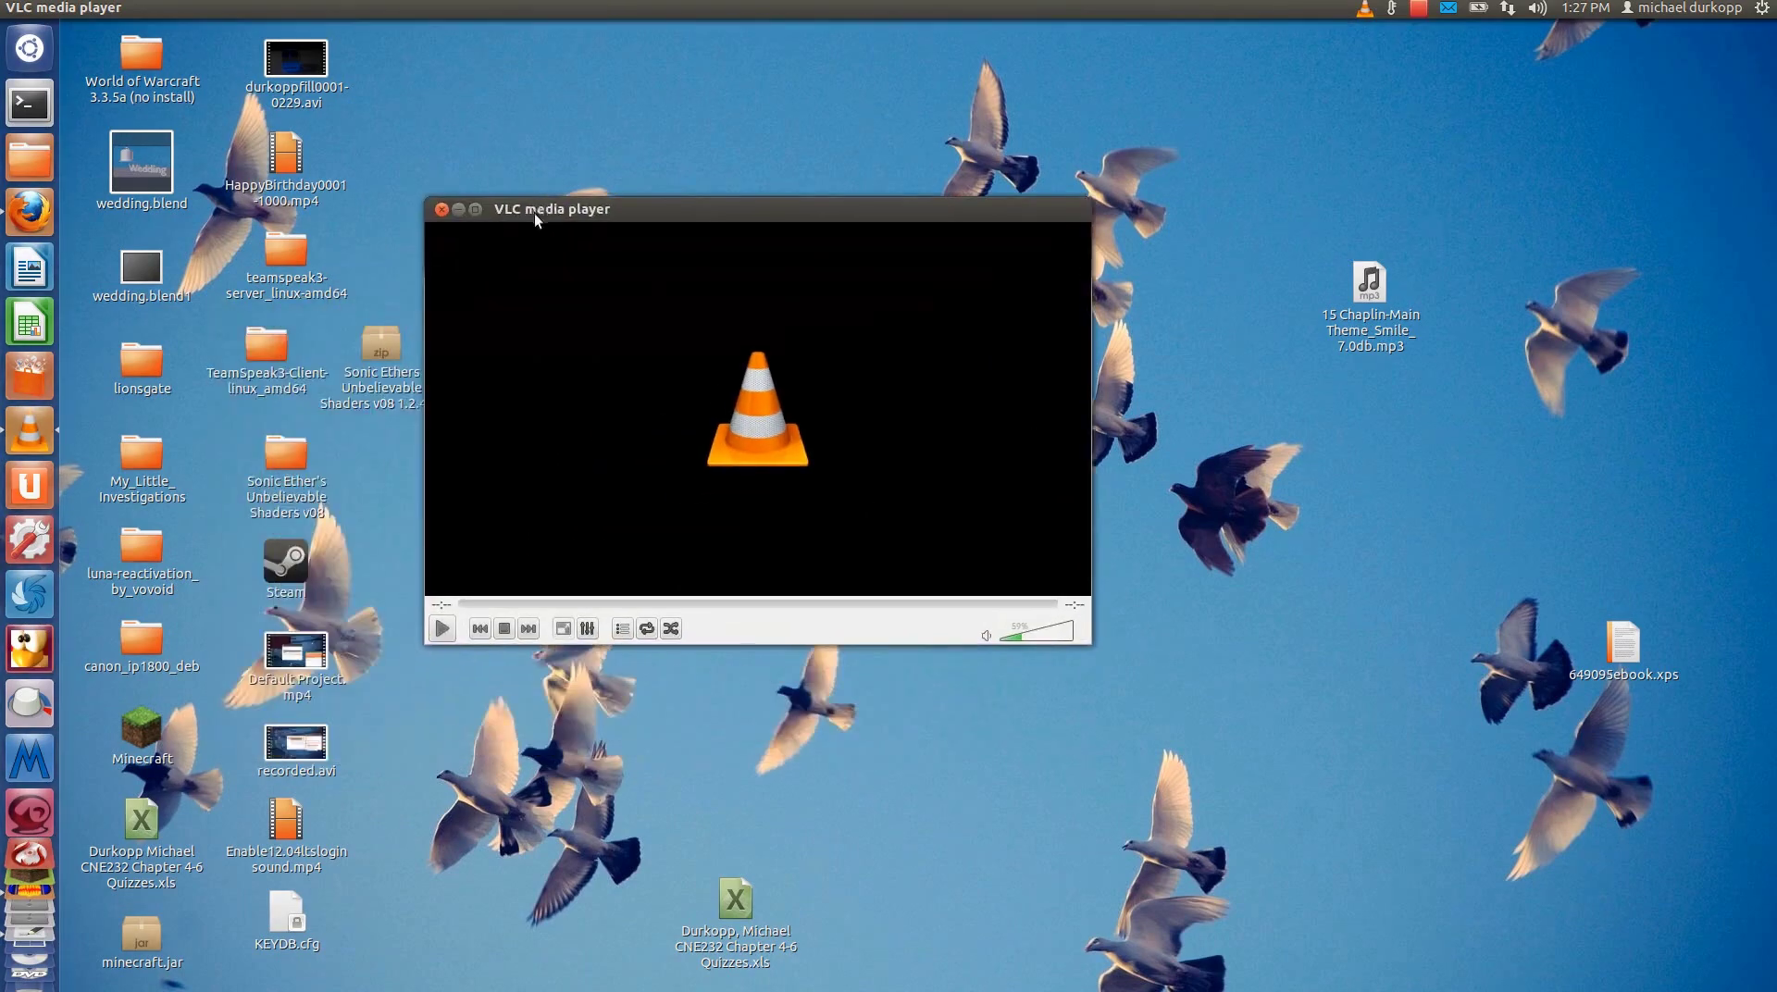
- Close the VLC media player window
click(442, 210)
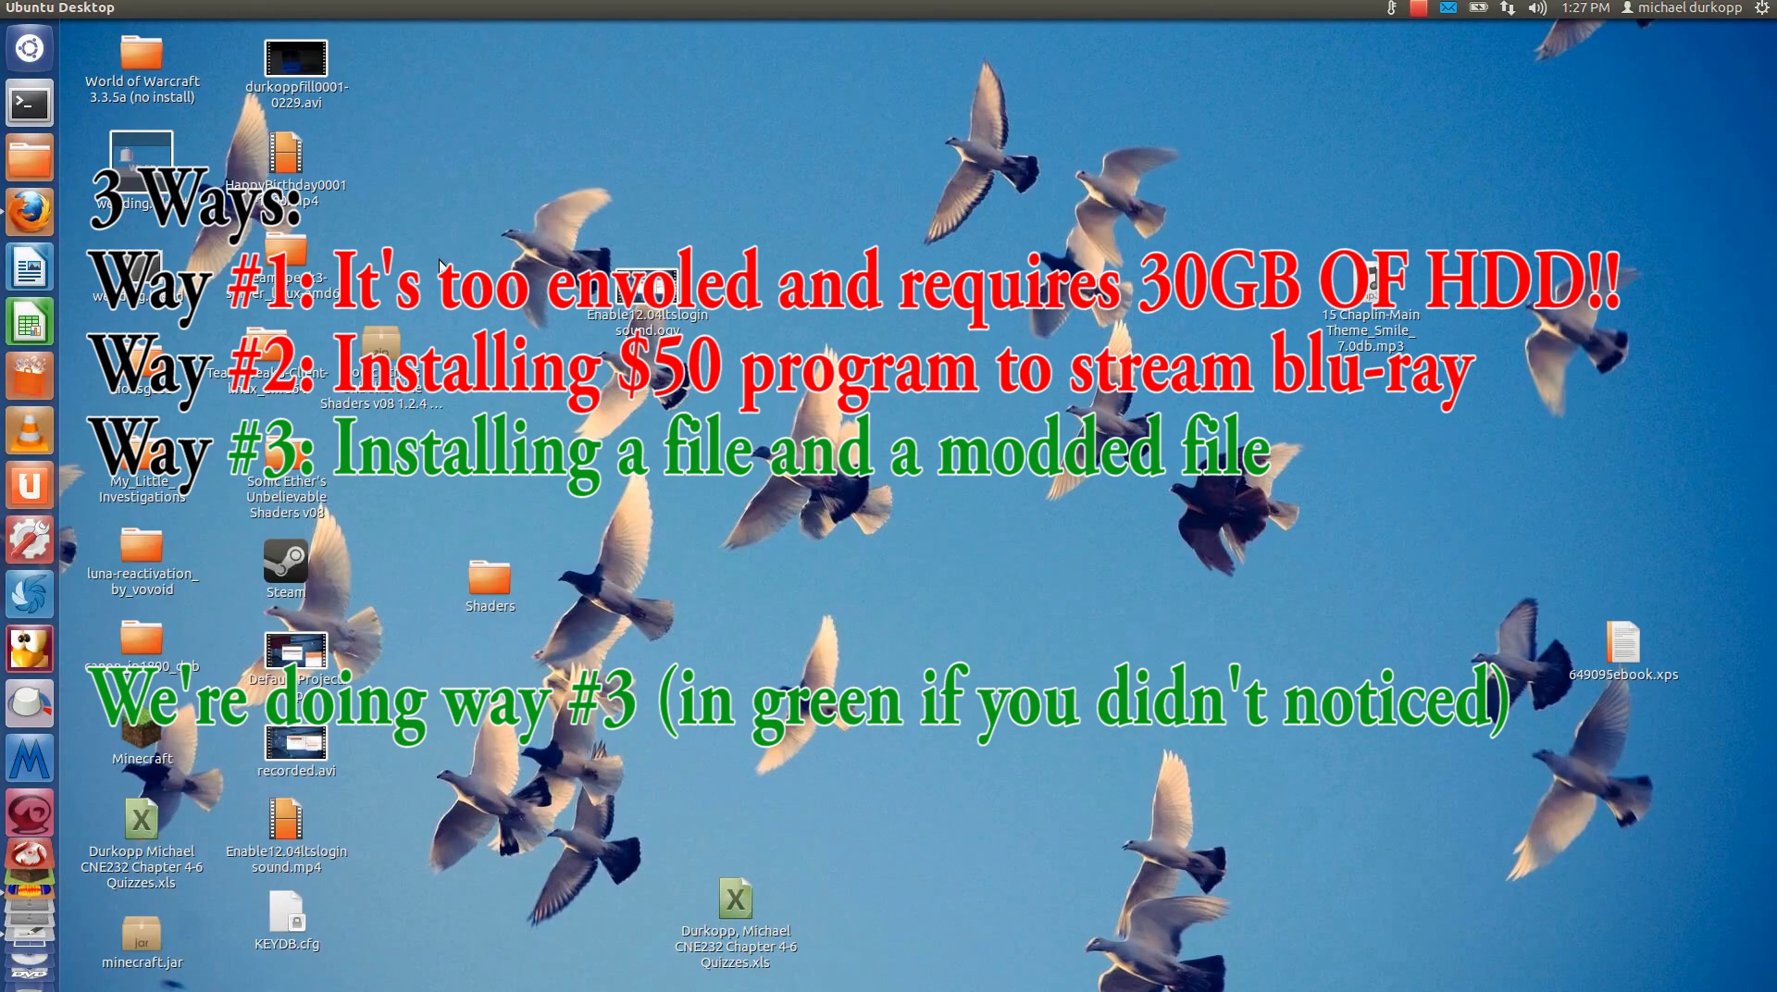
- Bring Firefox forward on the VLC Blu-Ray page at vlc-bluray.whoknowsmy.name
click(42, 213)
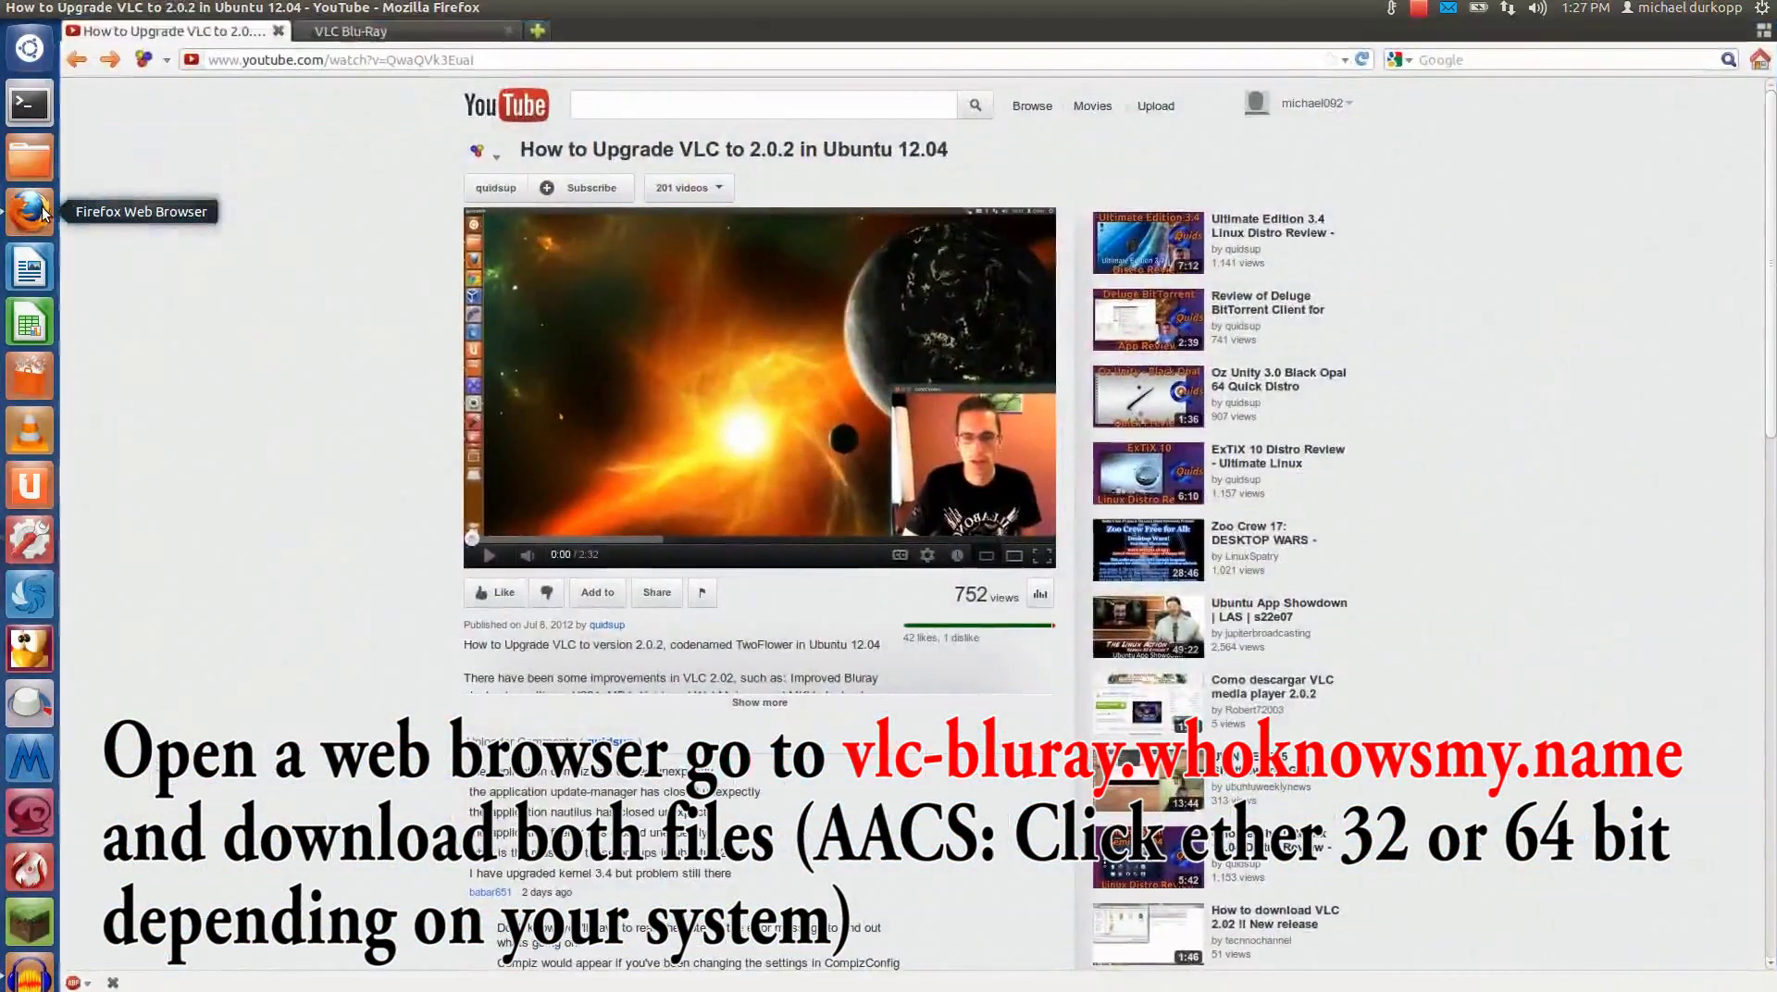
click(348, 31)
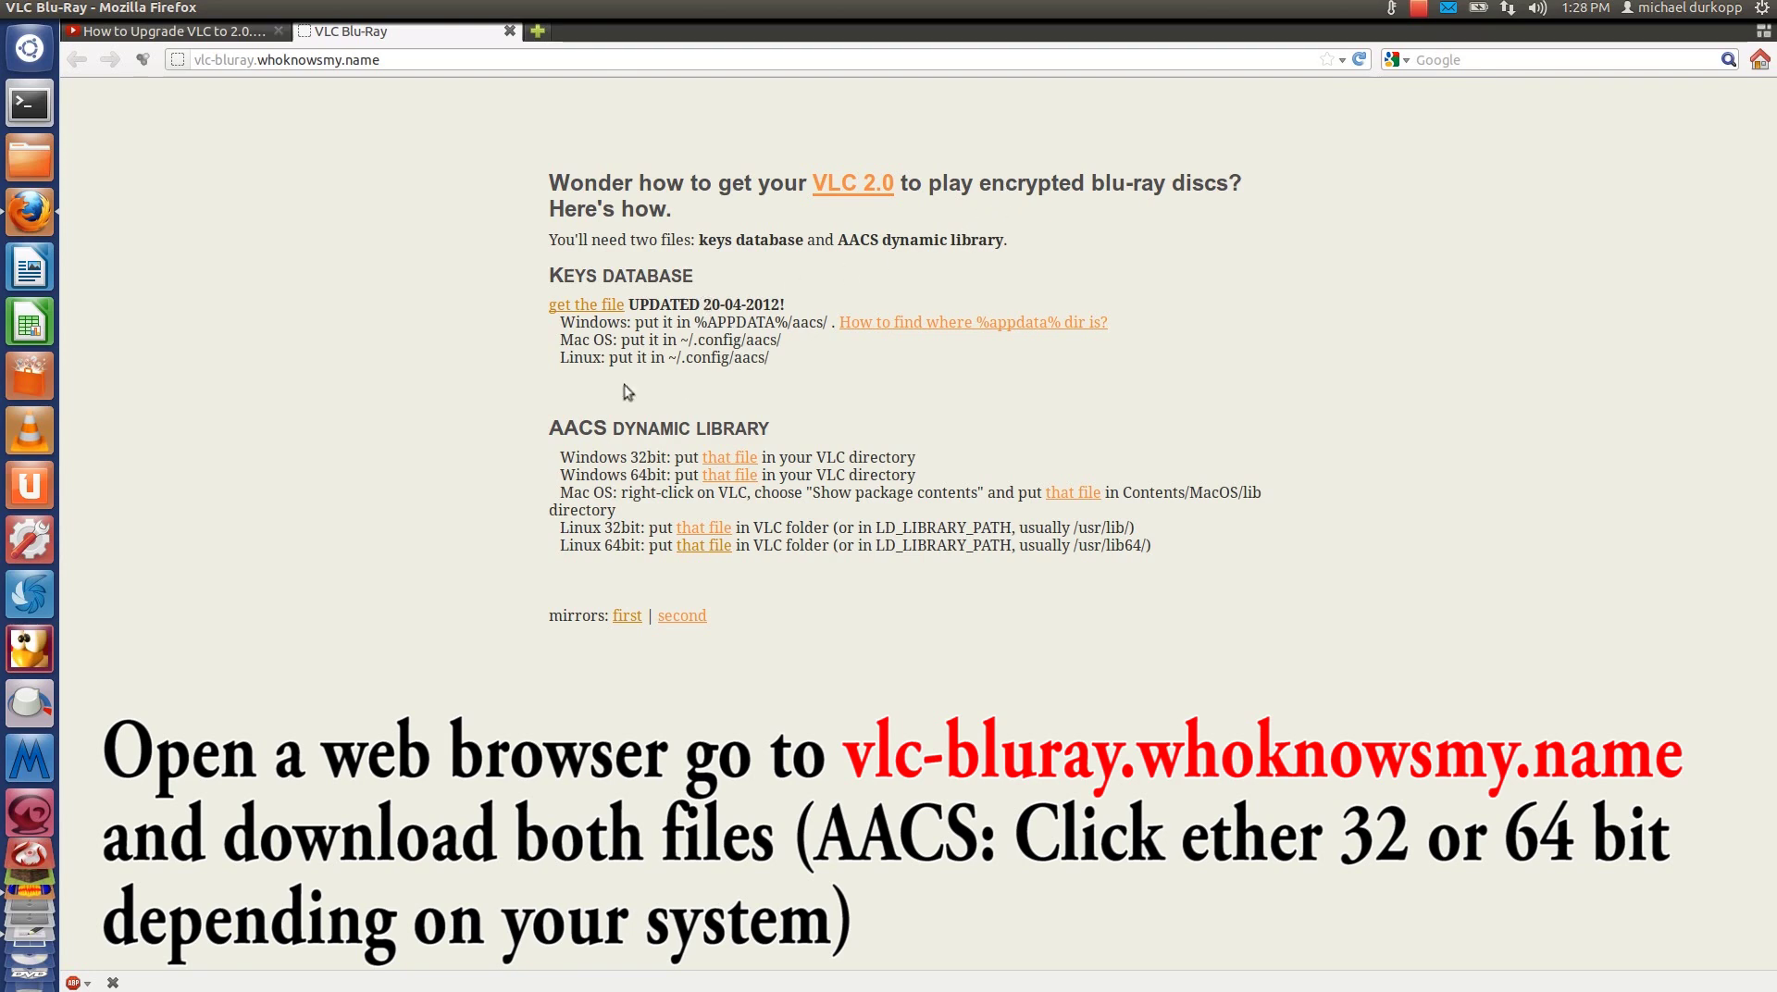
- Download and save the KEYDB.cfg keys database file
click(586, 304)
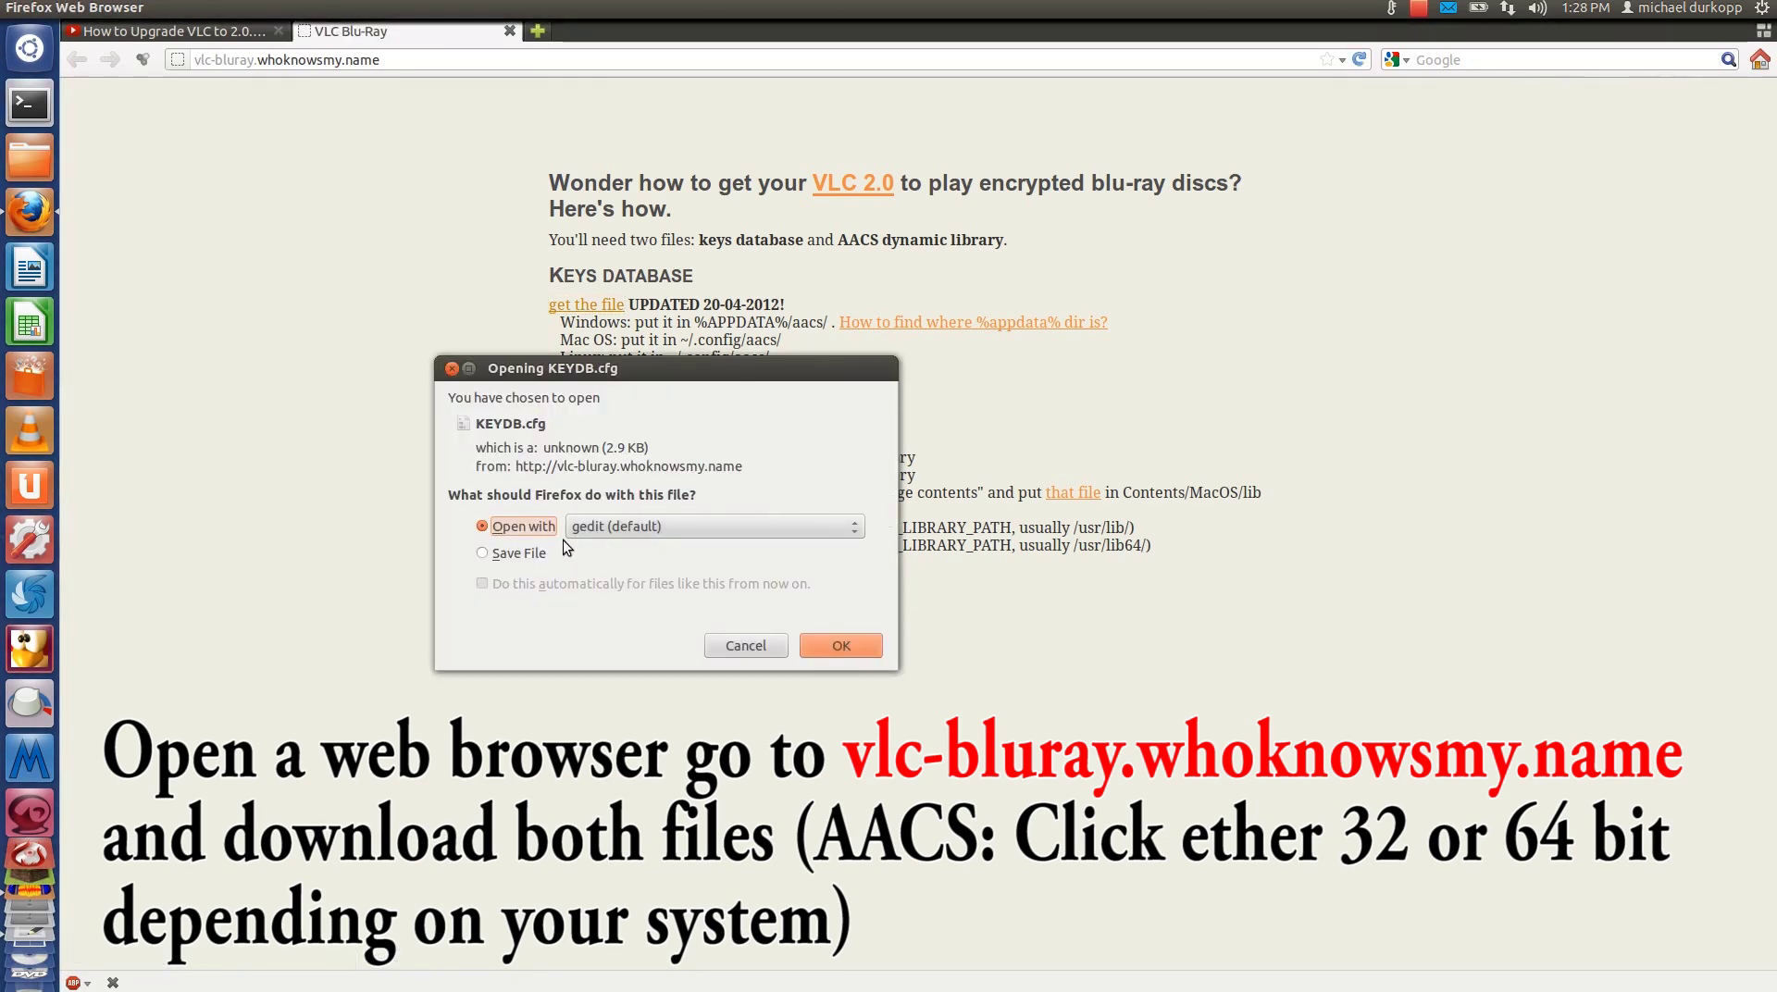
click(527, 553)
click(825, 642)
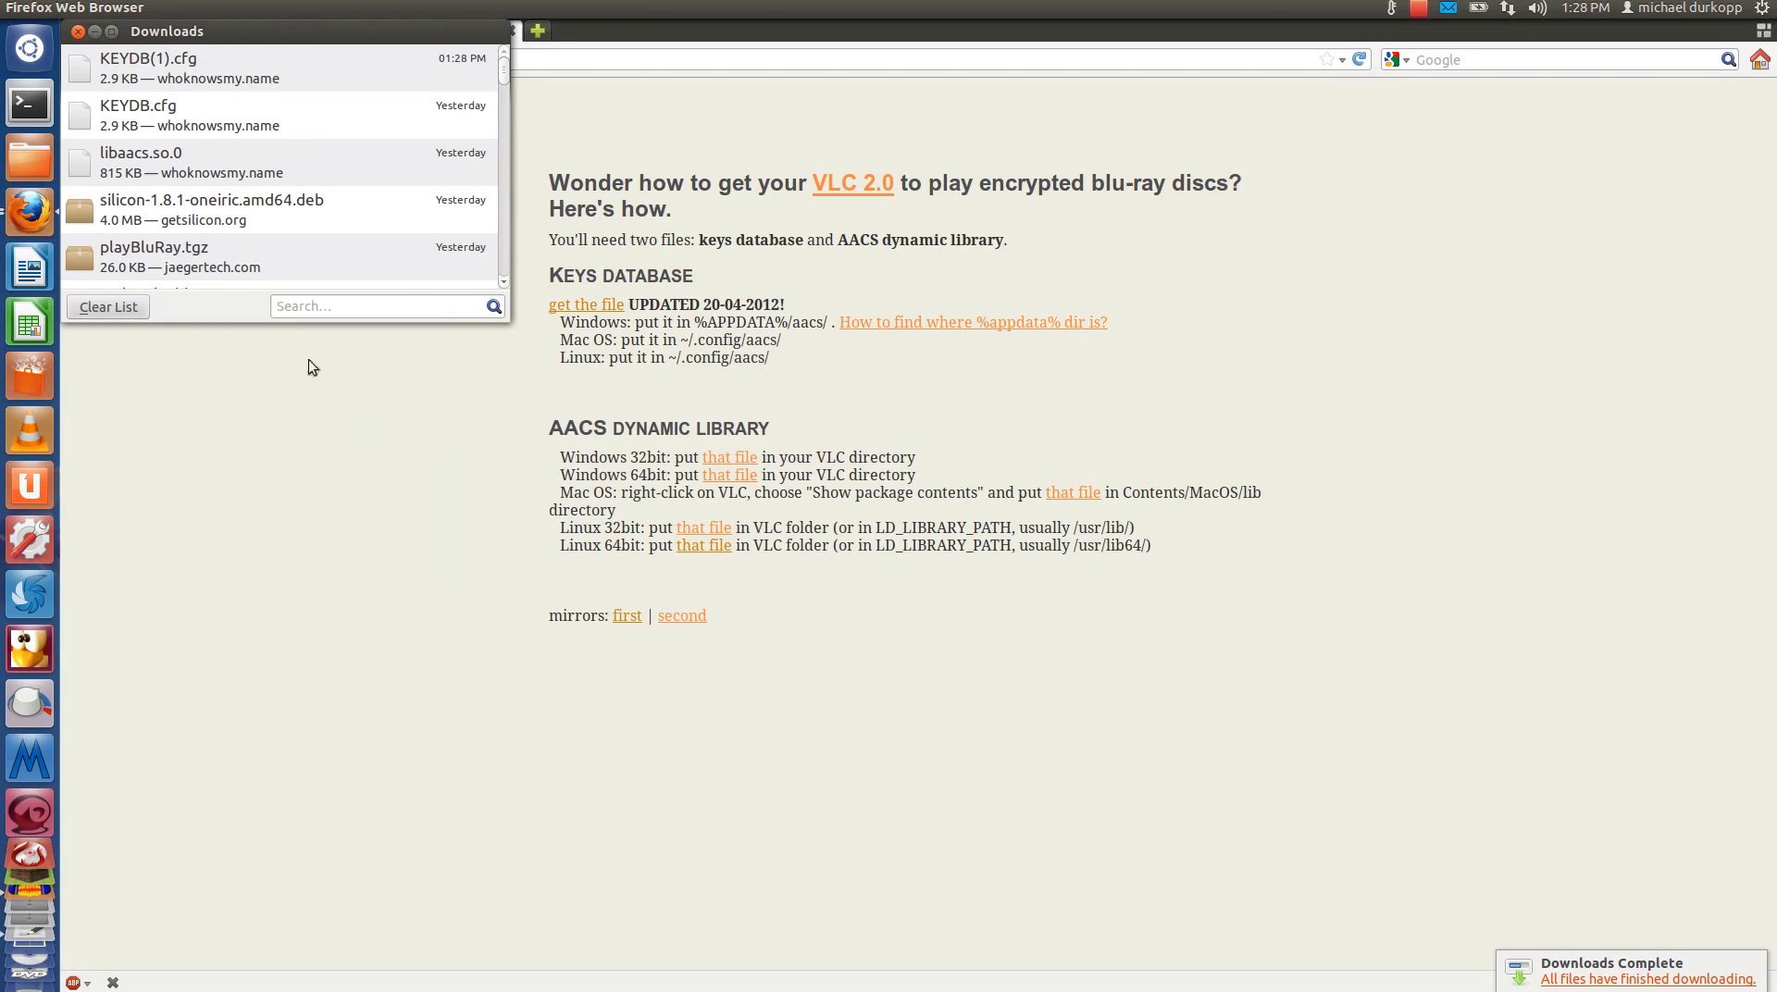
click(78, 31)
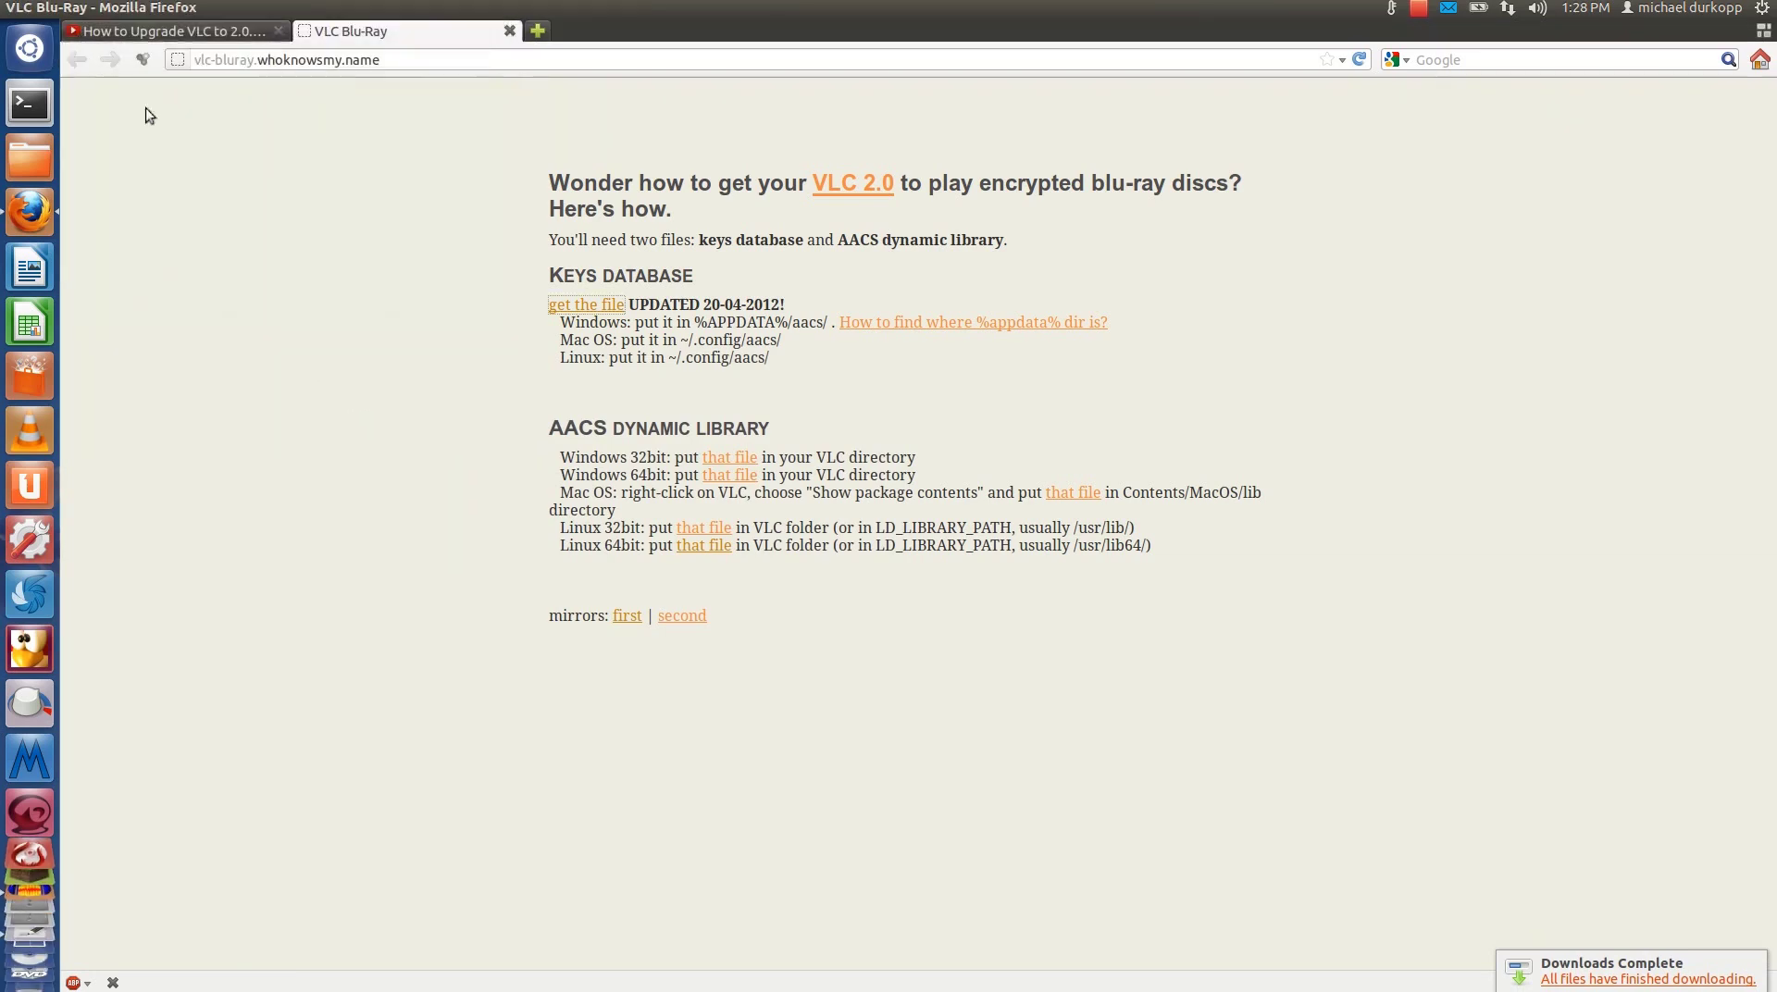
- Download and save the 64-bit Linux libaacs.so.0 library
click(703, 549)
click(531, 554)
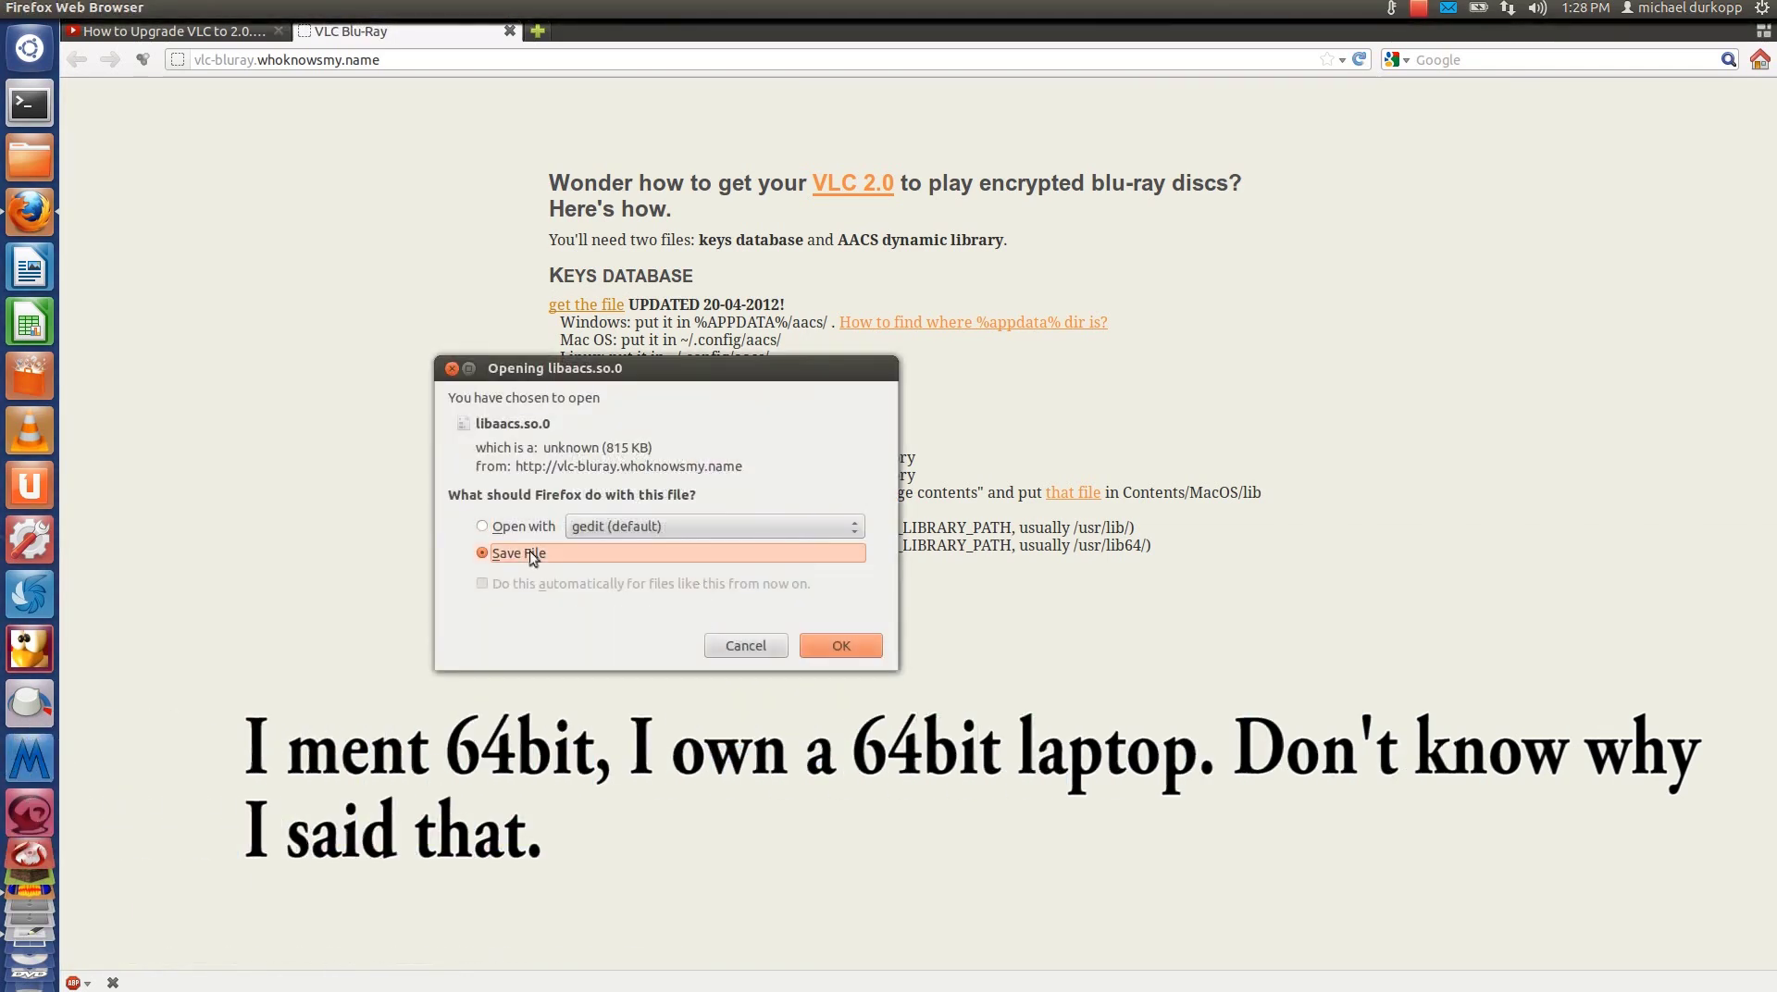
click(840, 647)
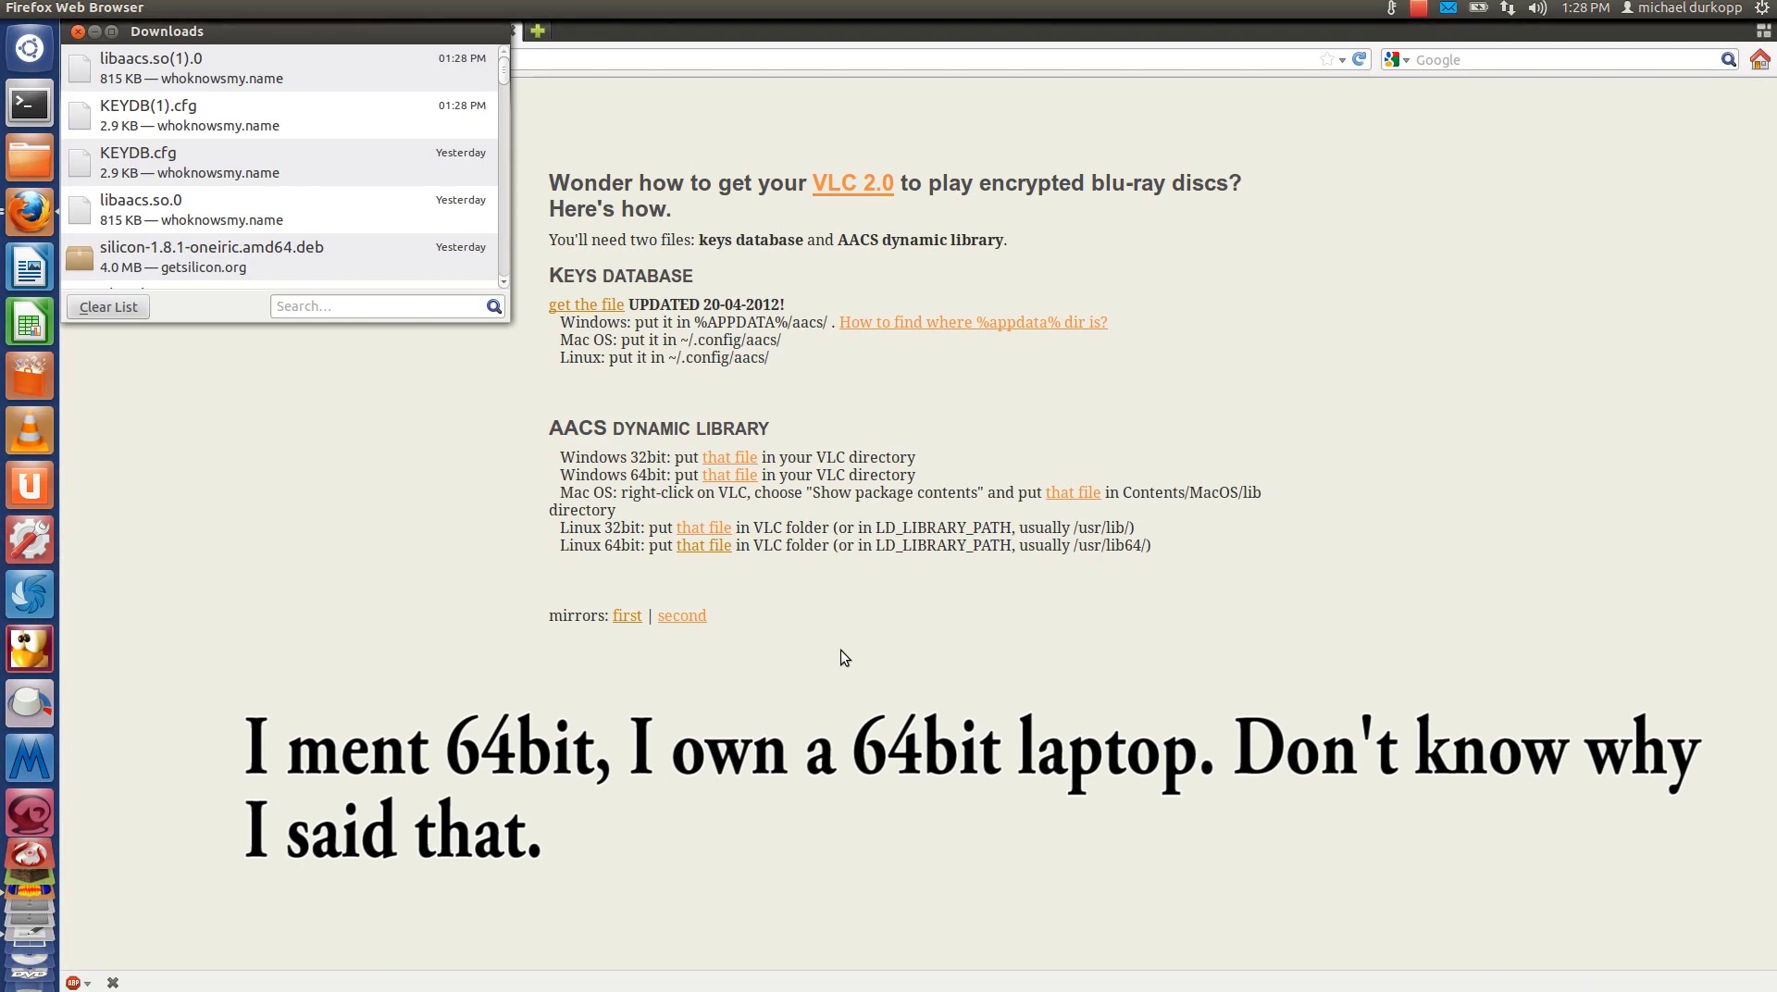
click(79, 32)
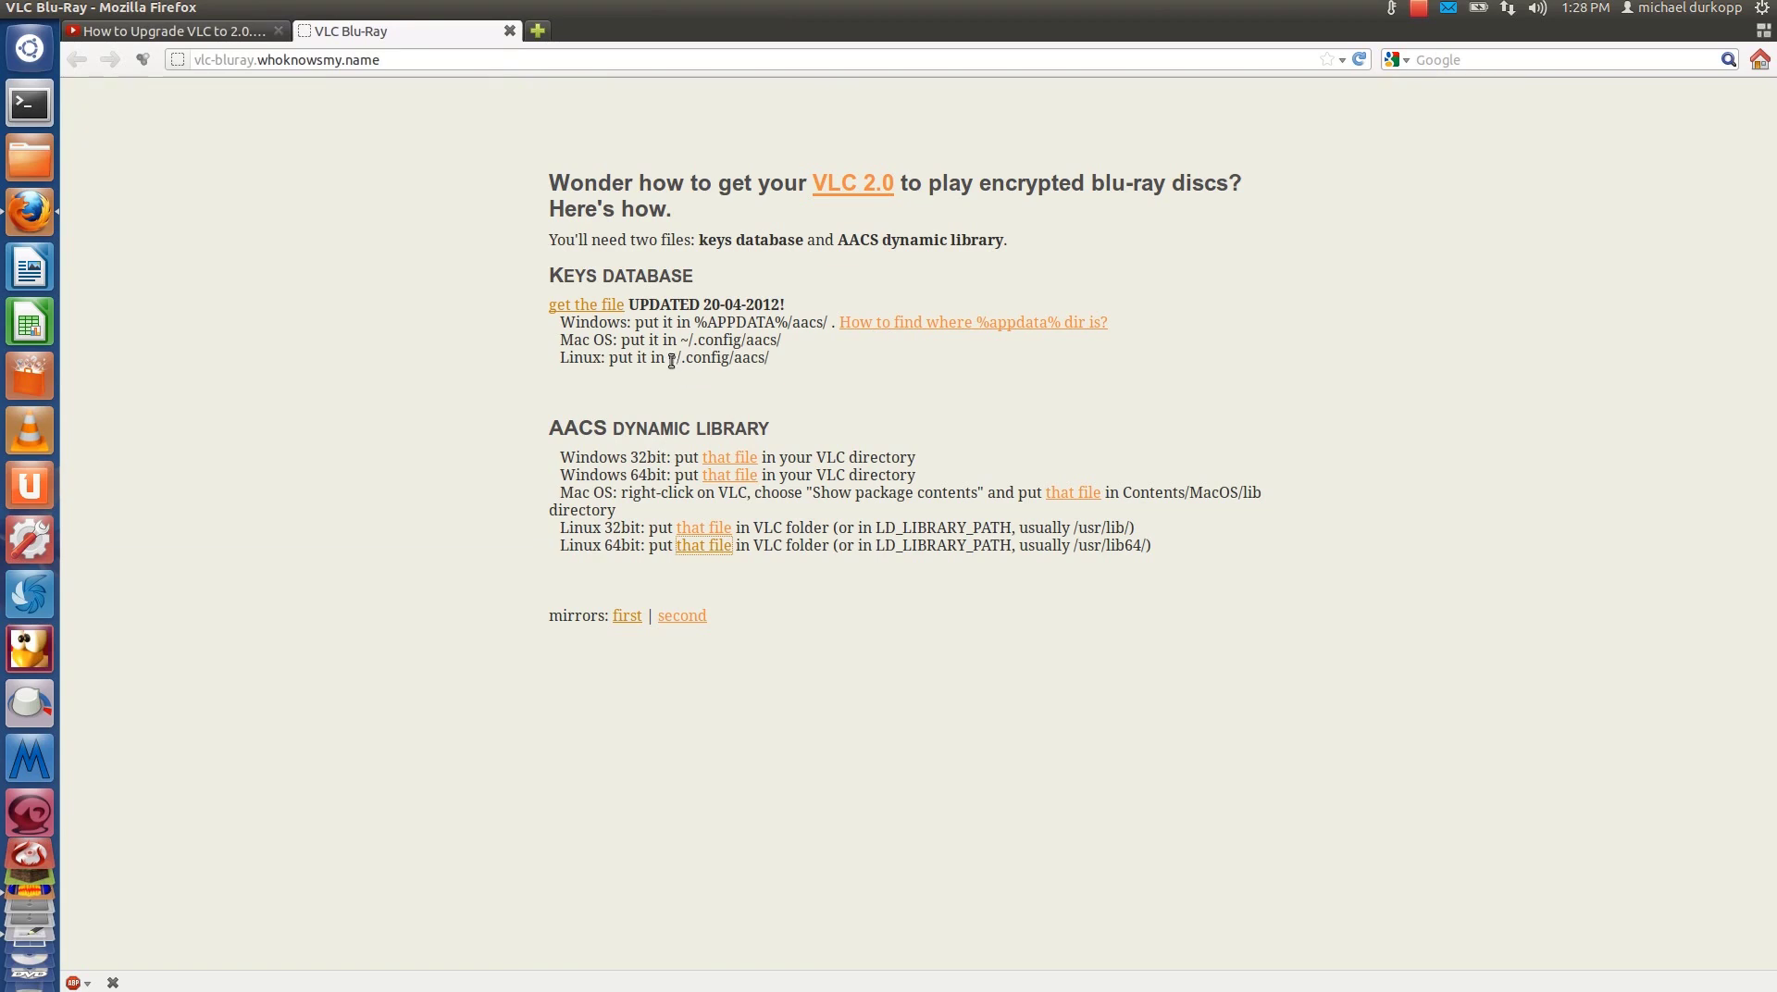
- Note the ~/.config/aacs/ destination path on the page, then minimise Firefox
drag(668, 357, 782, 363)
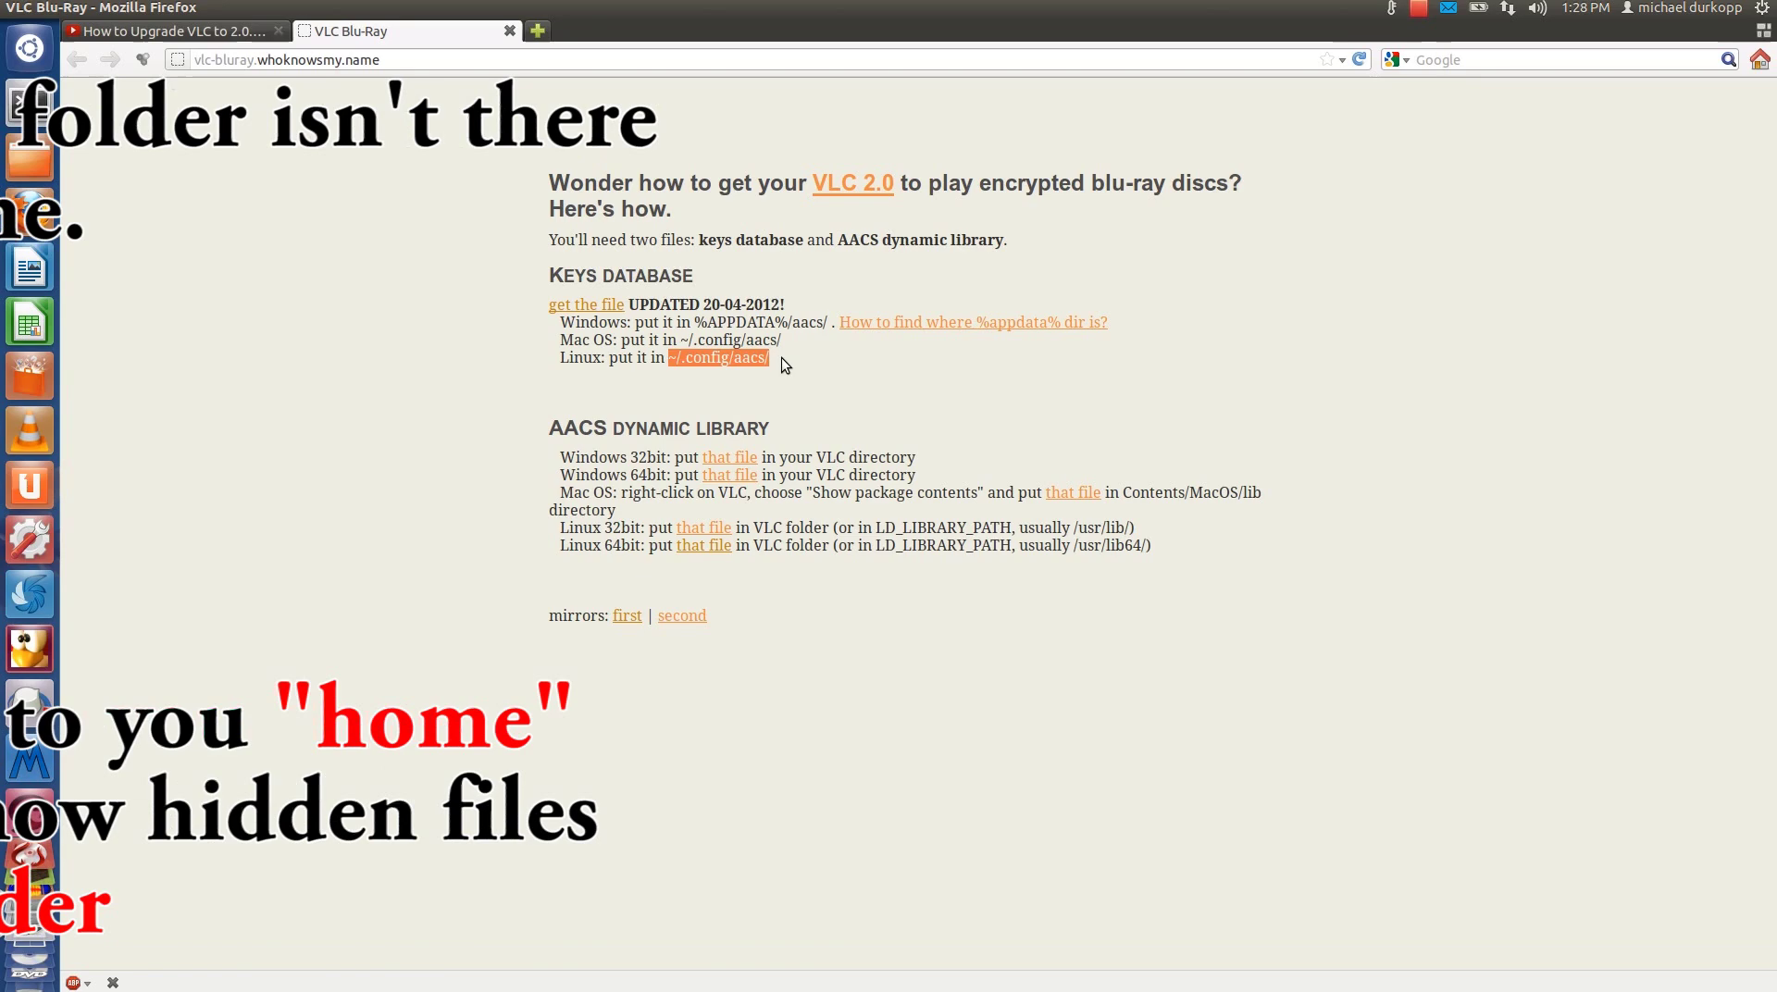
click(898, 359)
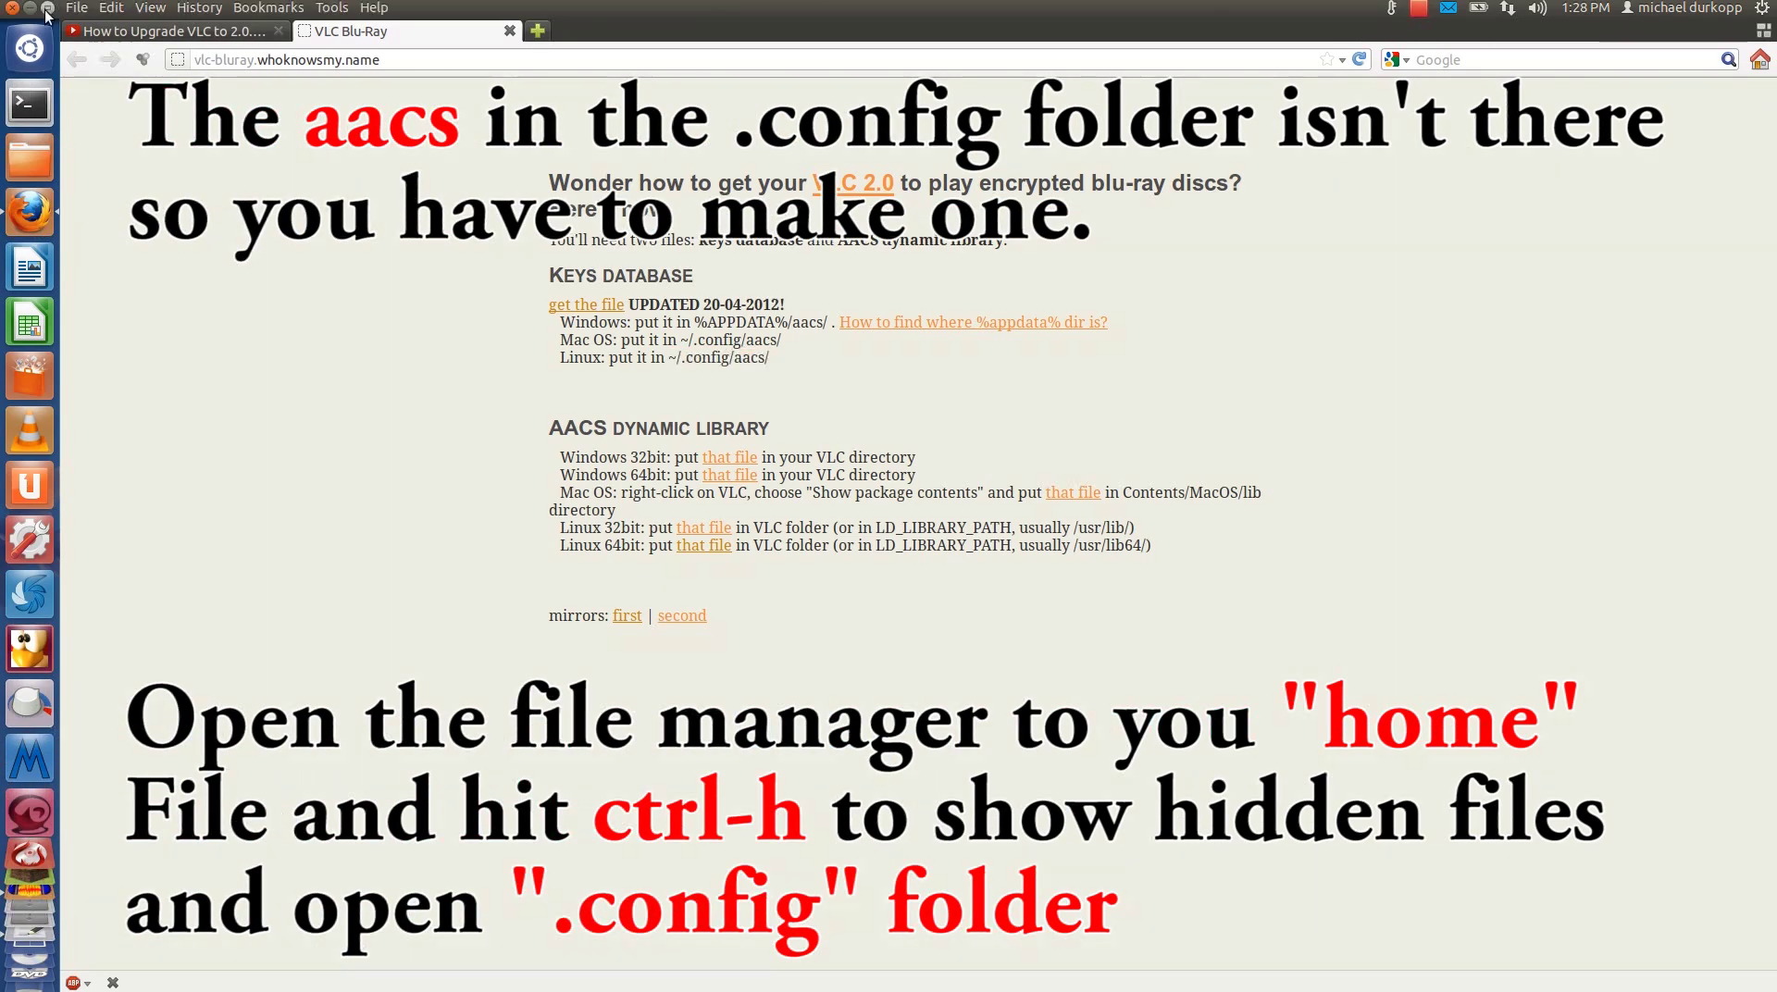
click(30, 8)
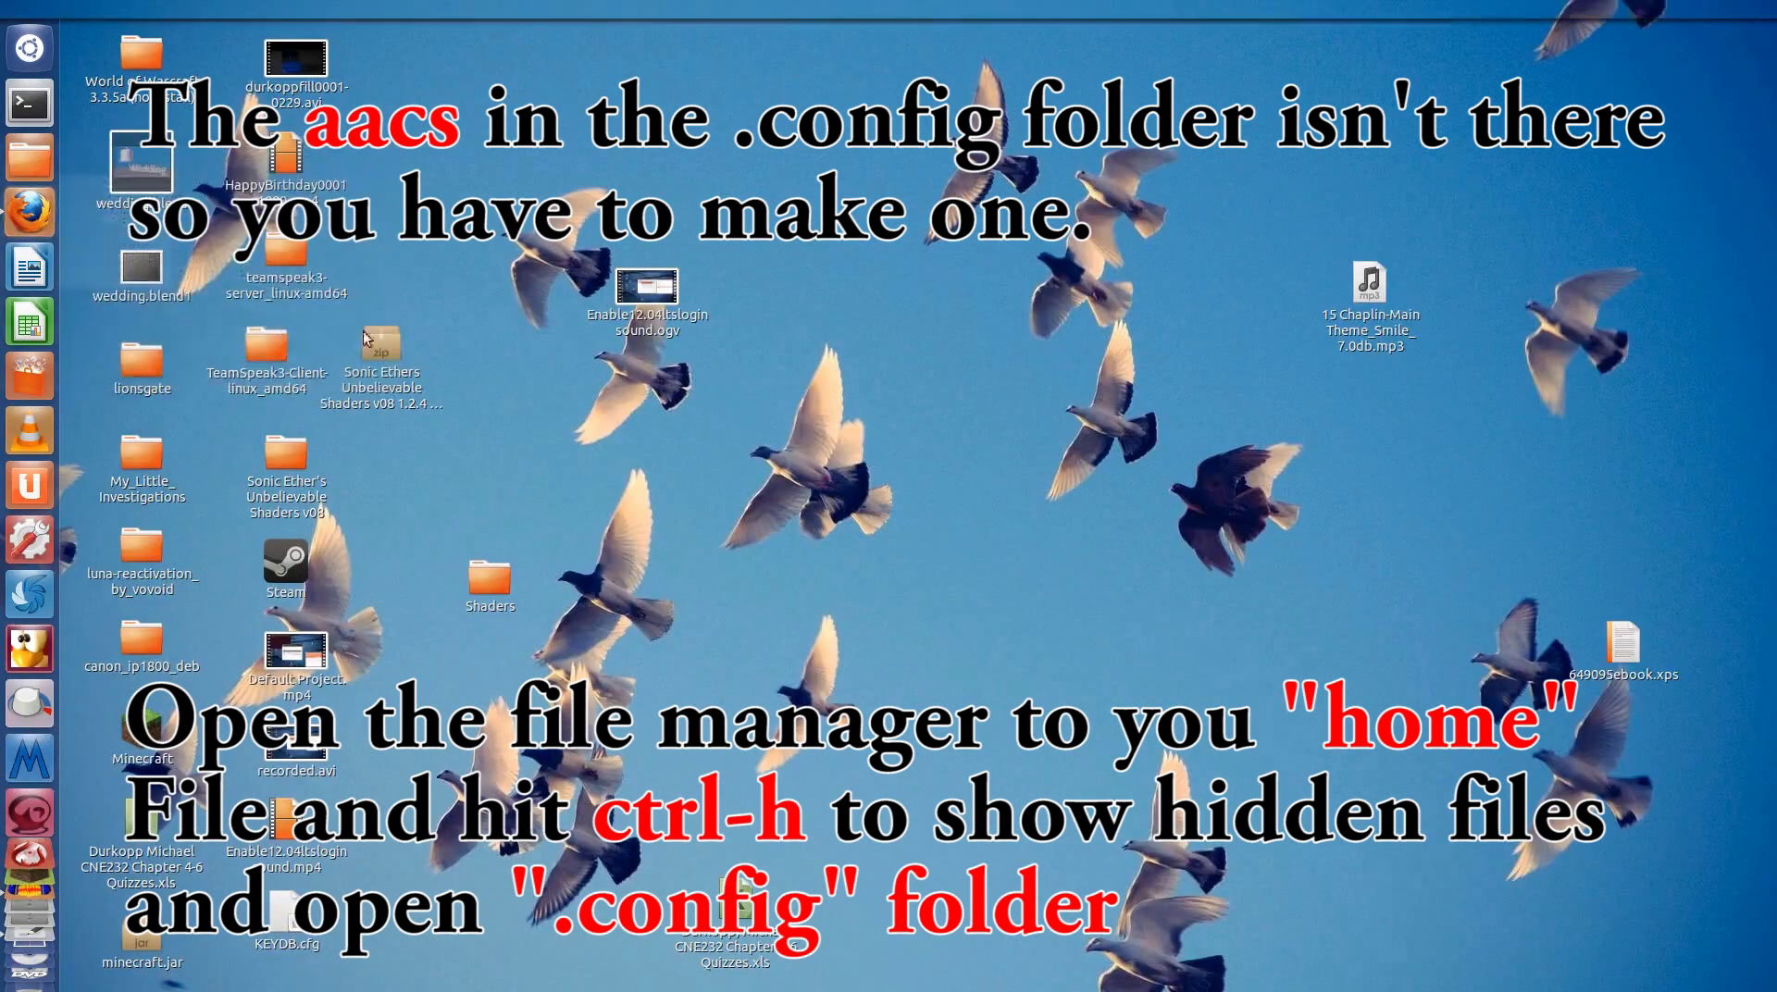
- Show hidden files in Home and create a new folder named aacs inside .config
click(28, 159)
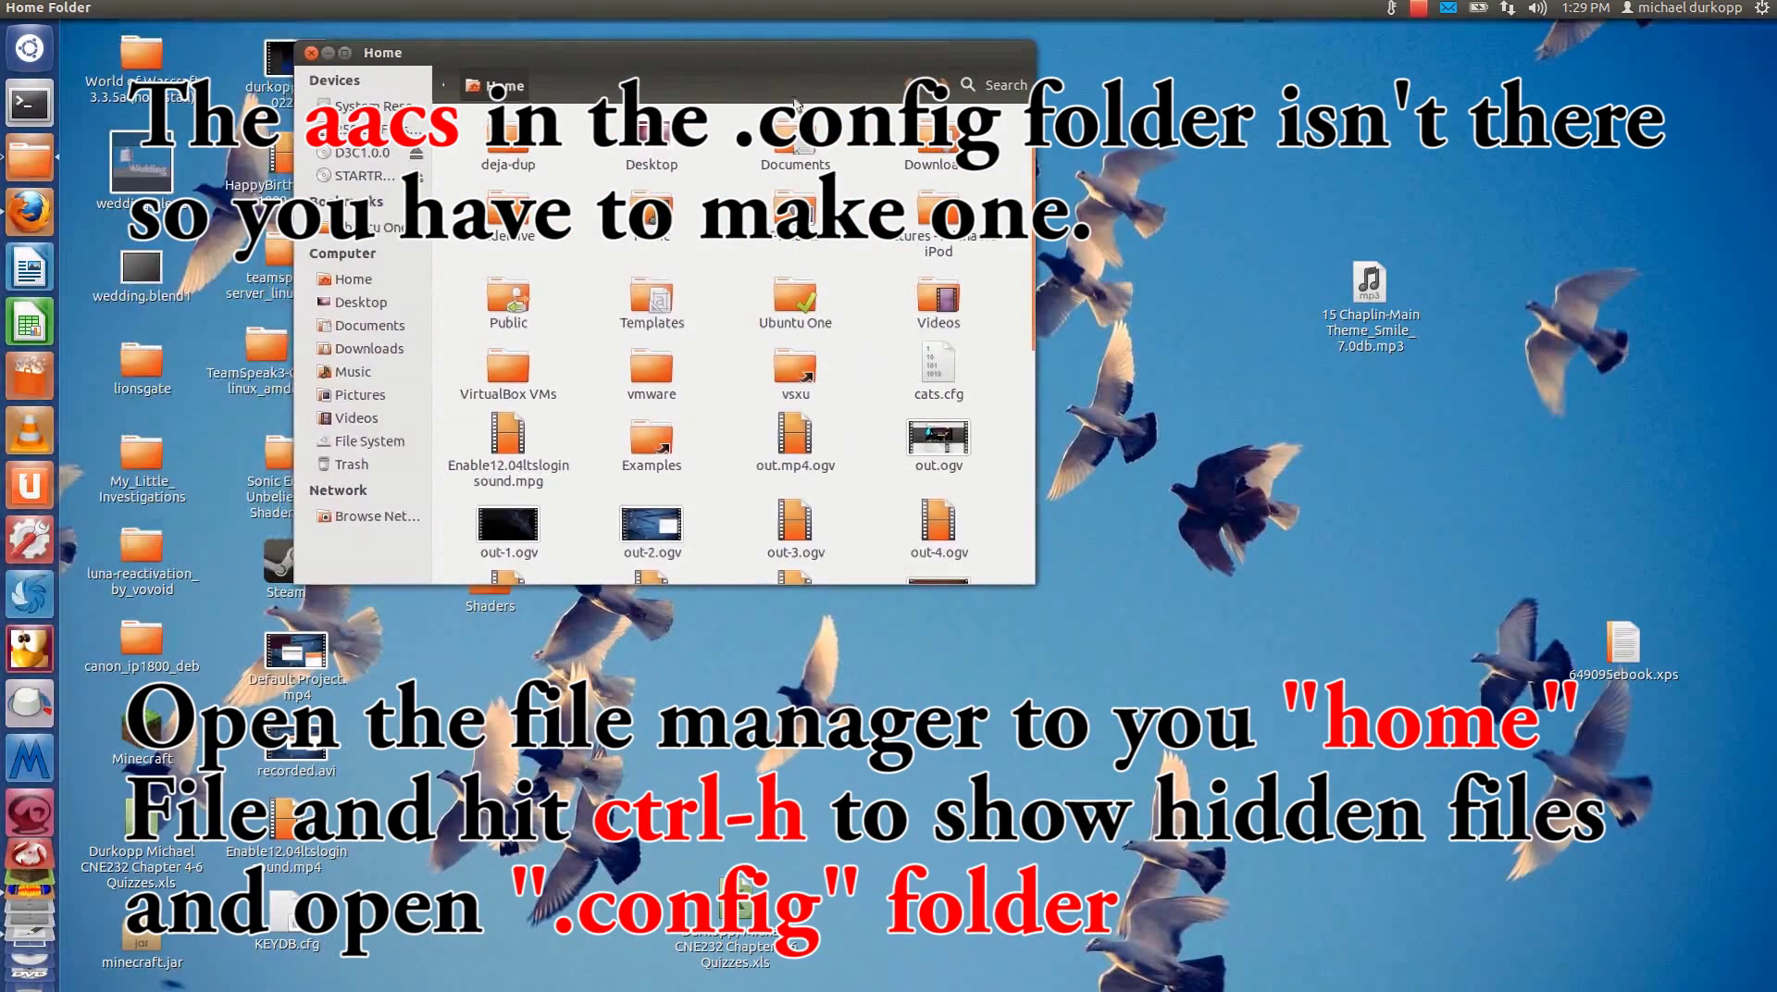
key(ctrl+h)
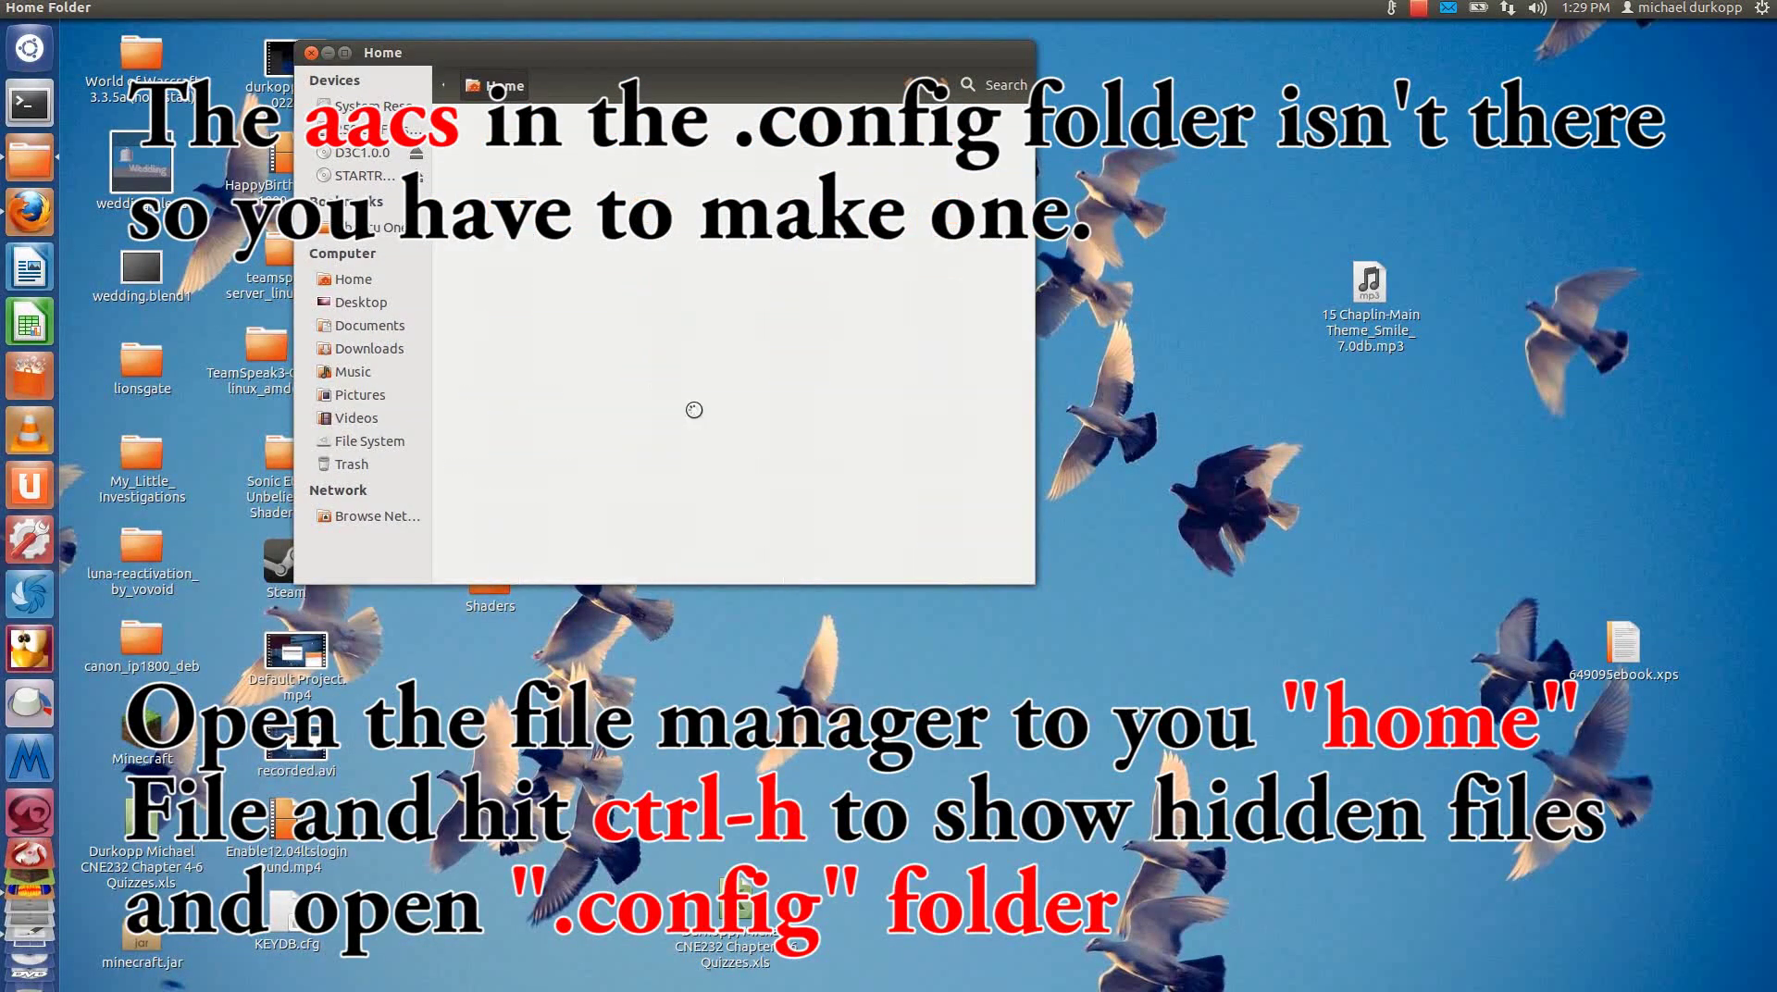
scroll(726, 447, down, 2)
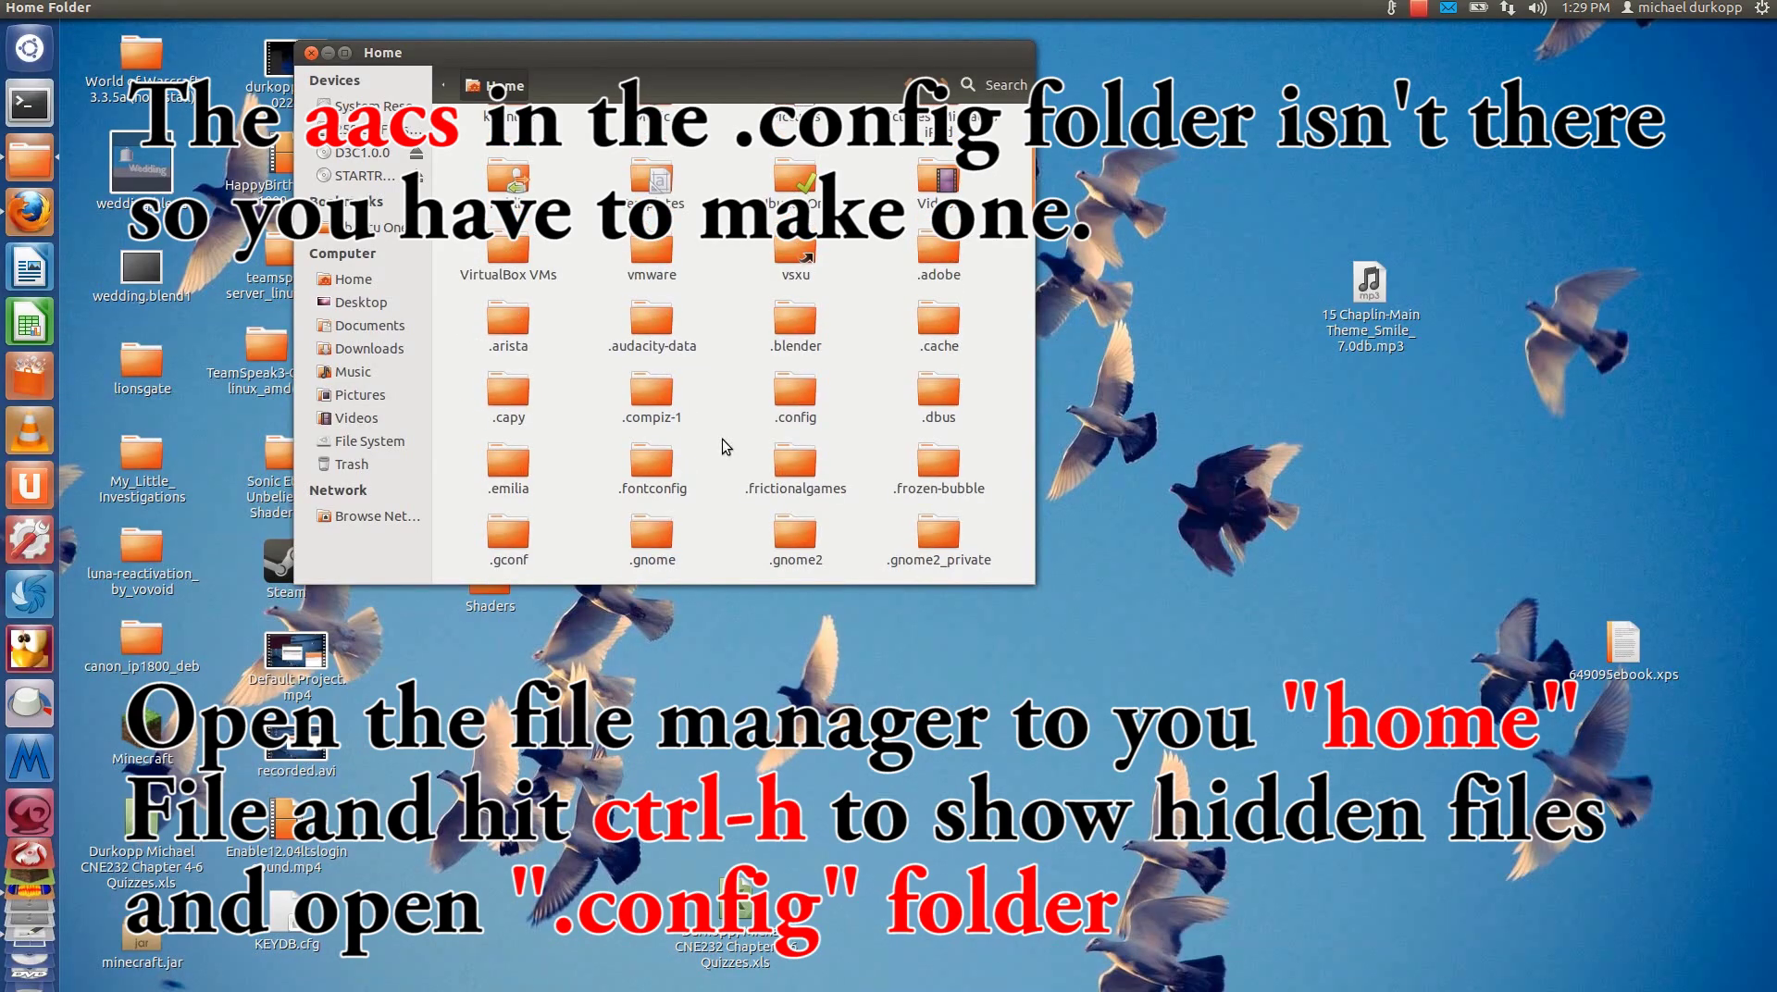
double_click(797, 416)
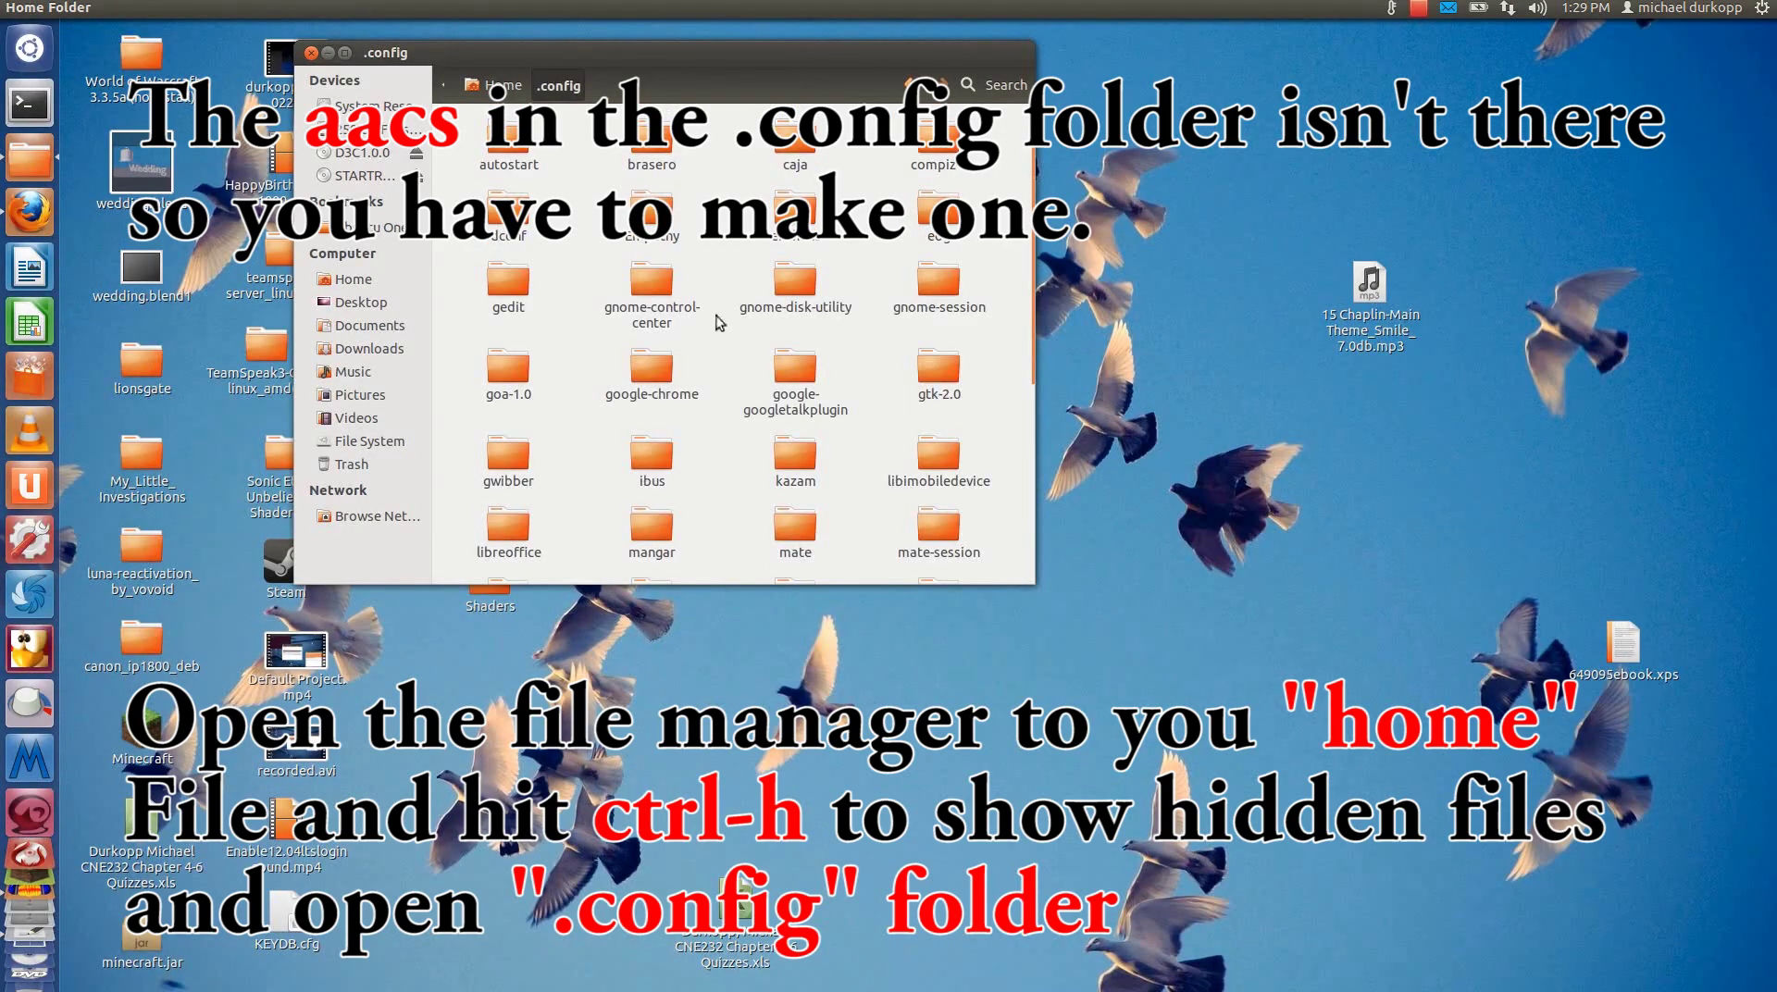
right_click(717, 261)
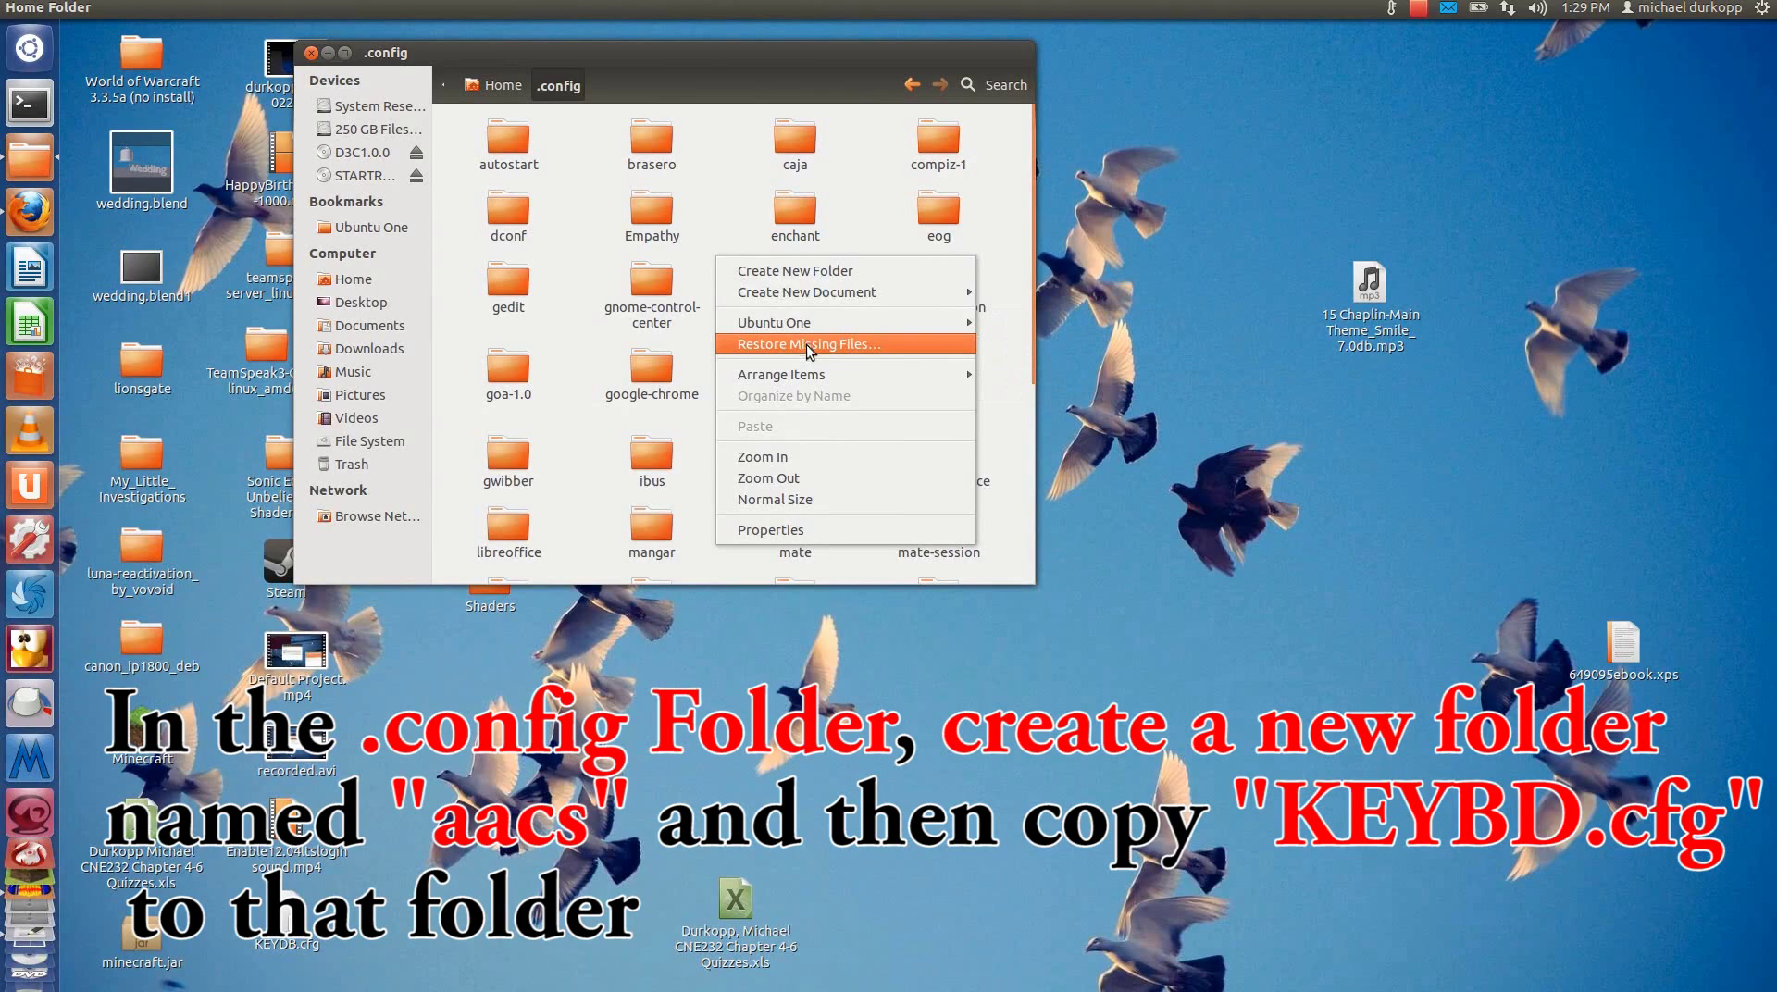
click(818, 271)
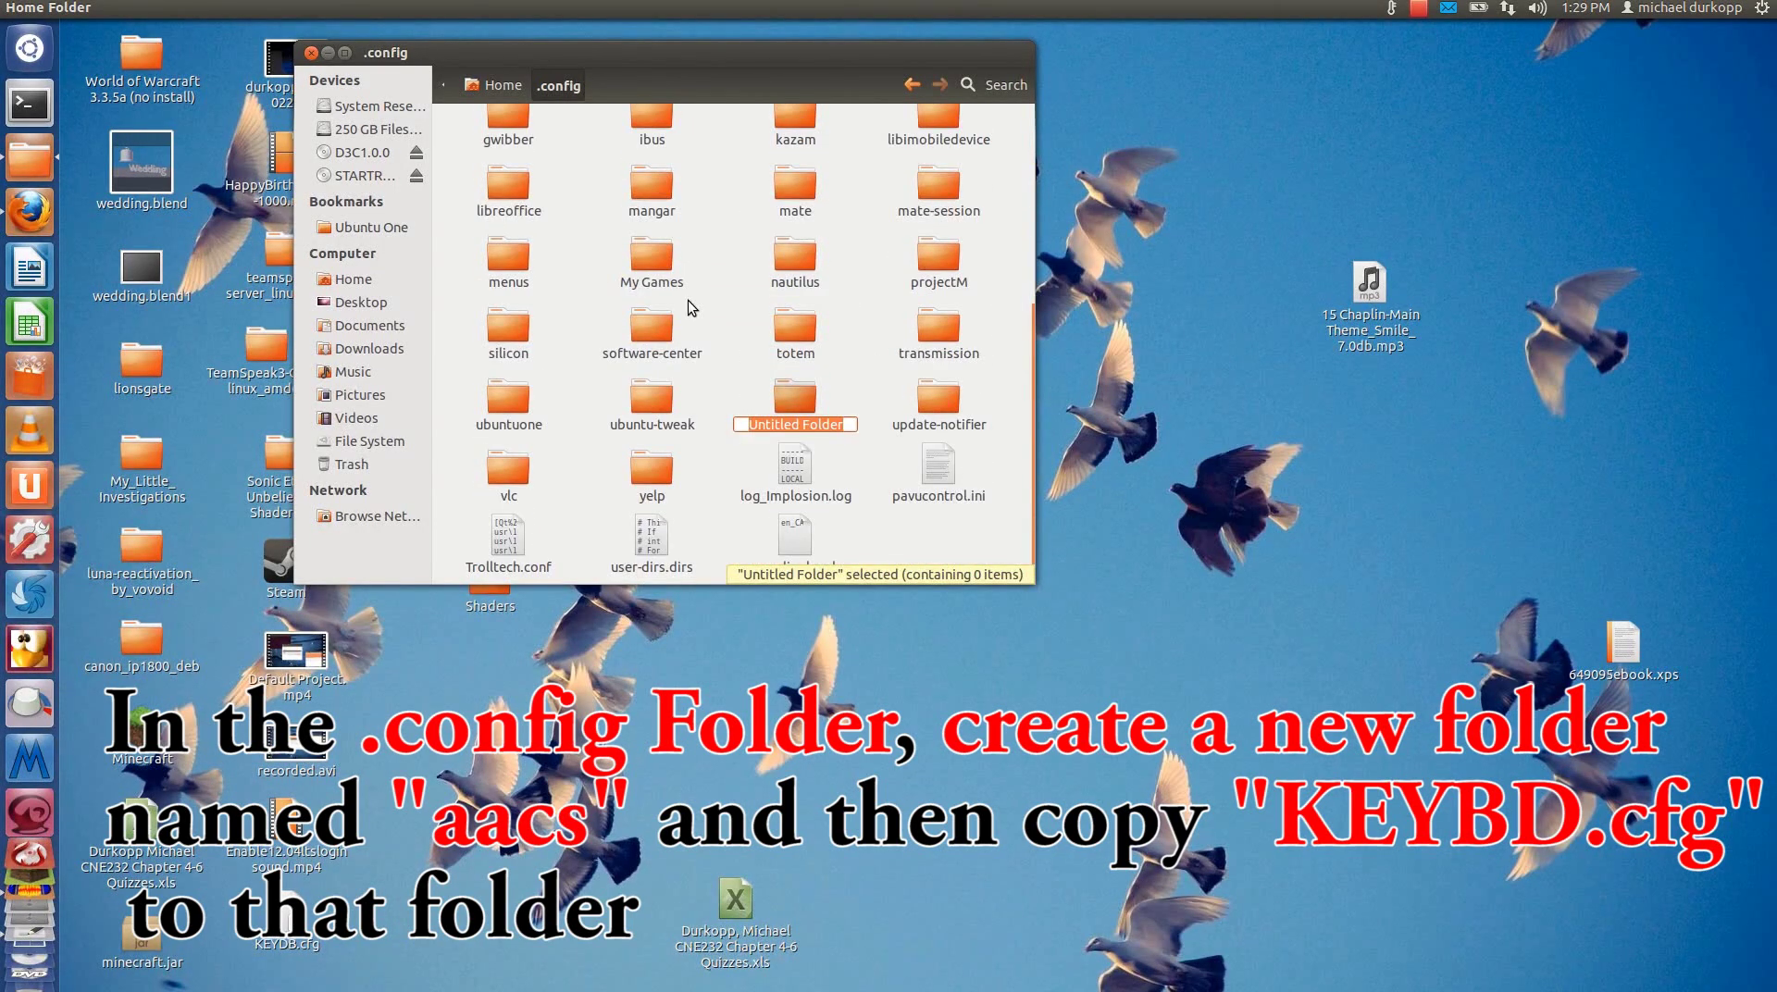
text(aacs)
key(Return)
- Copy KEYDB.cfg from Downloads into the new aacs folder
middle_click(508, 139)
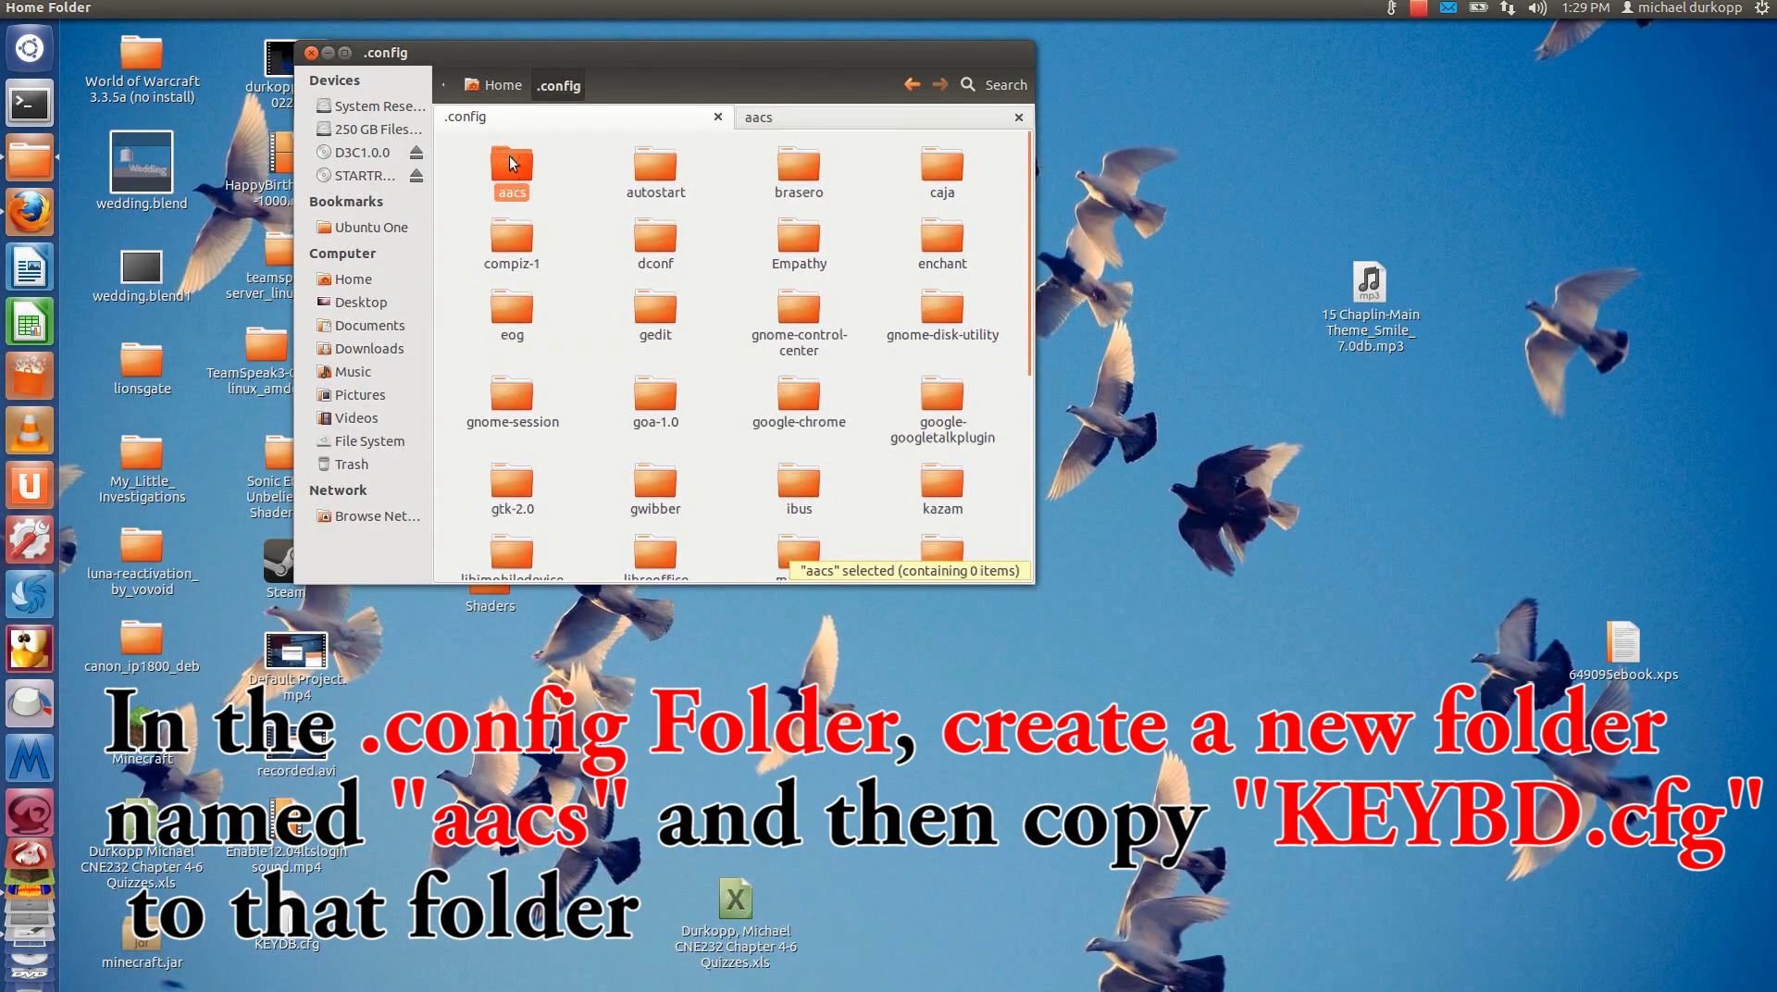
click(367, 352)
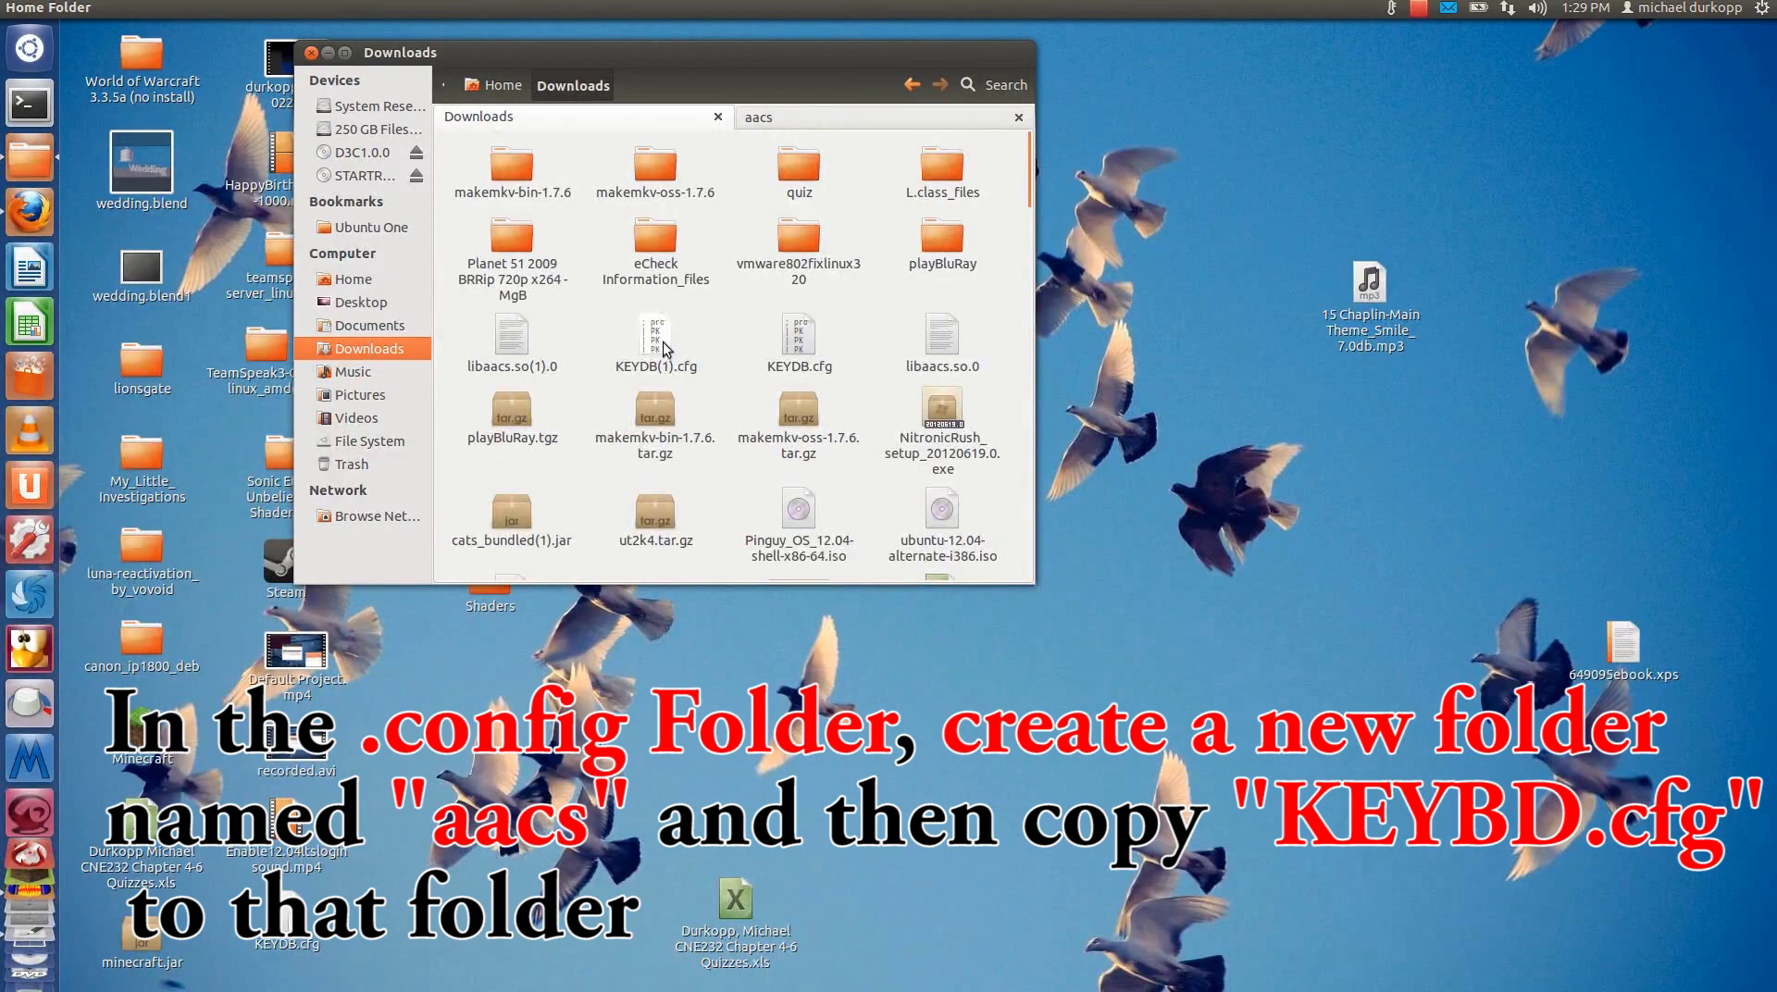
click(662, 348)
click(796, 337)
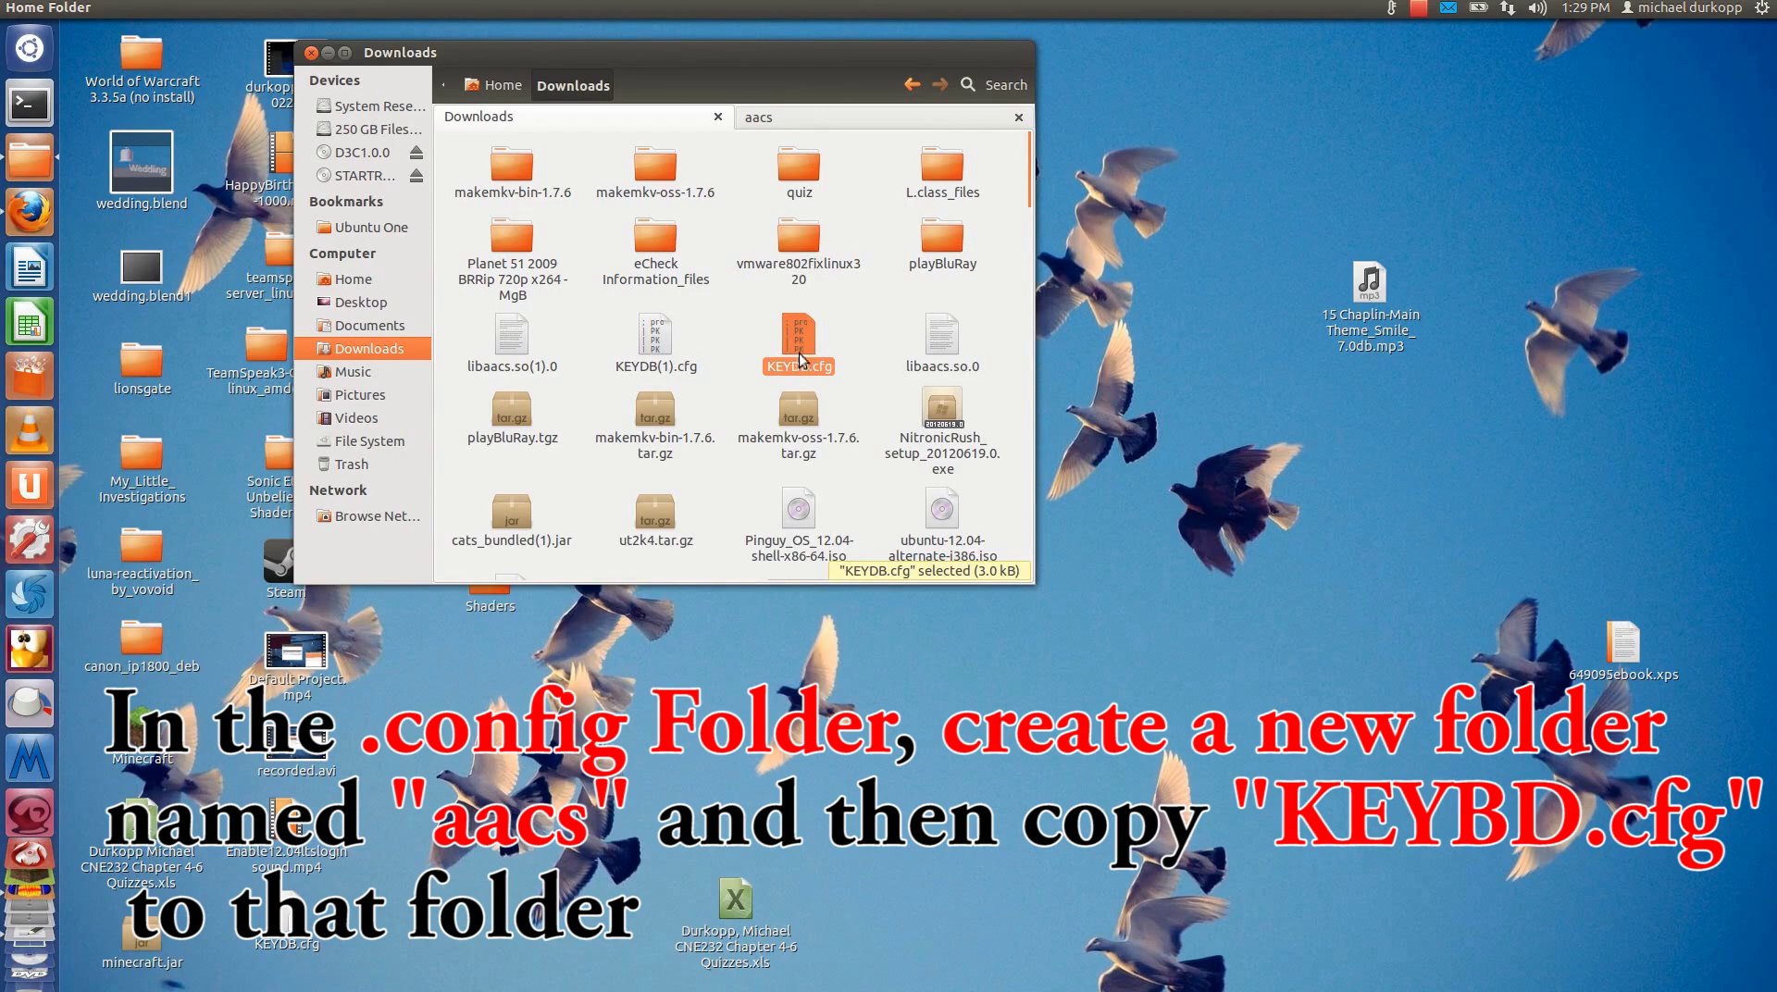
drag(796, 337, 805, 118)
click(805, 119)
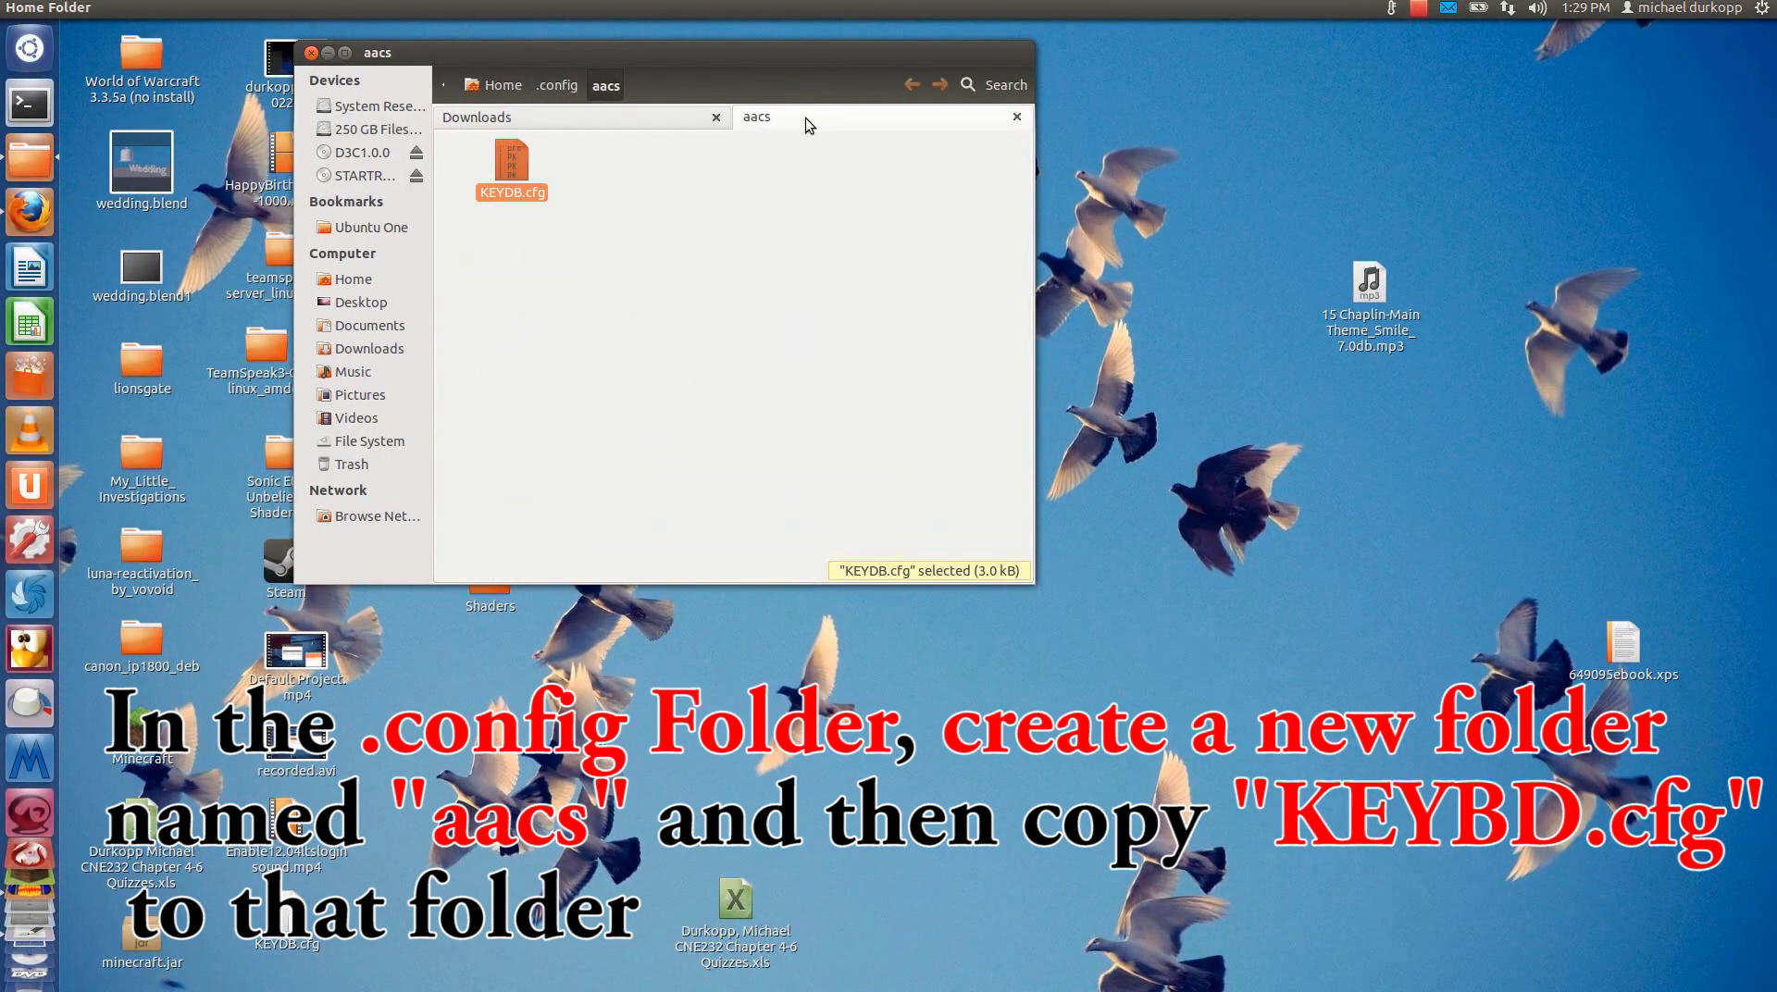
click(536, 232)
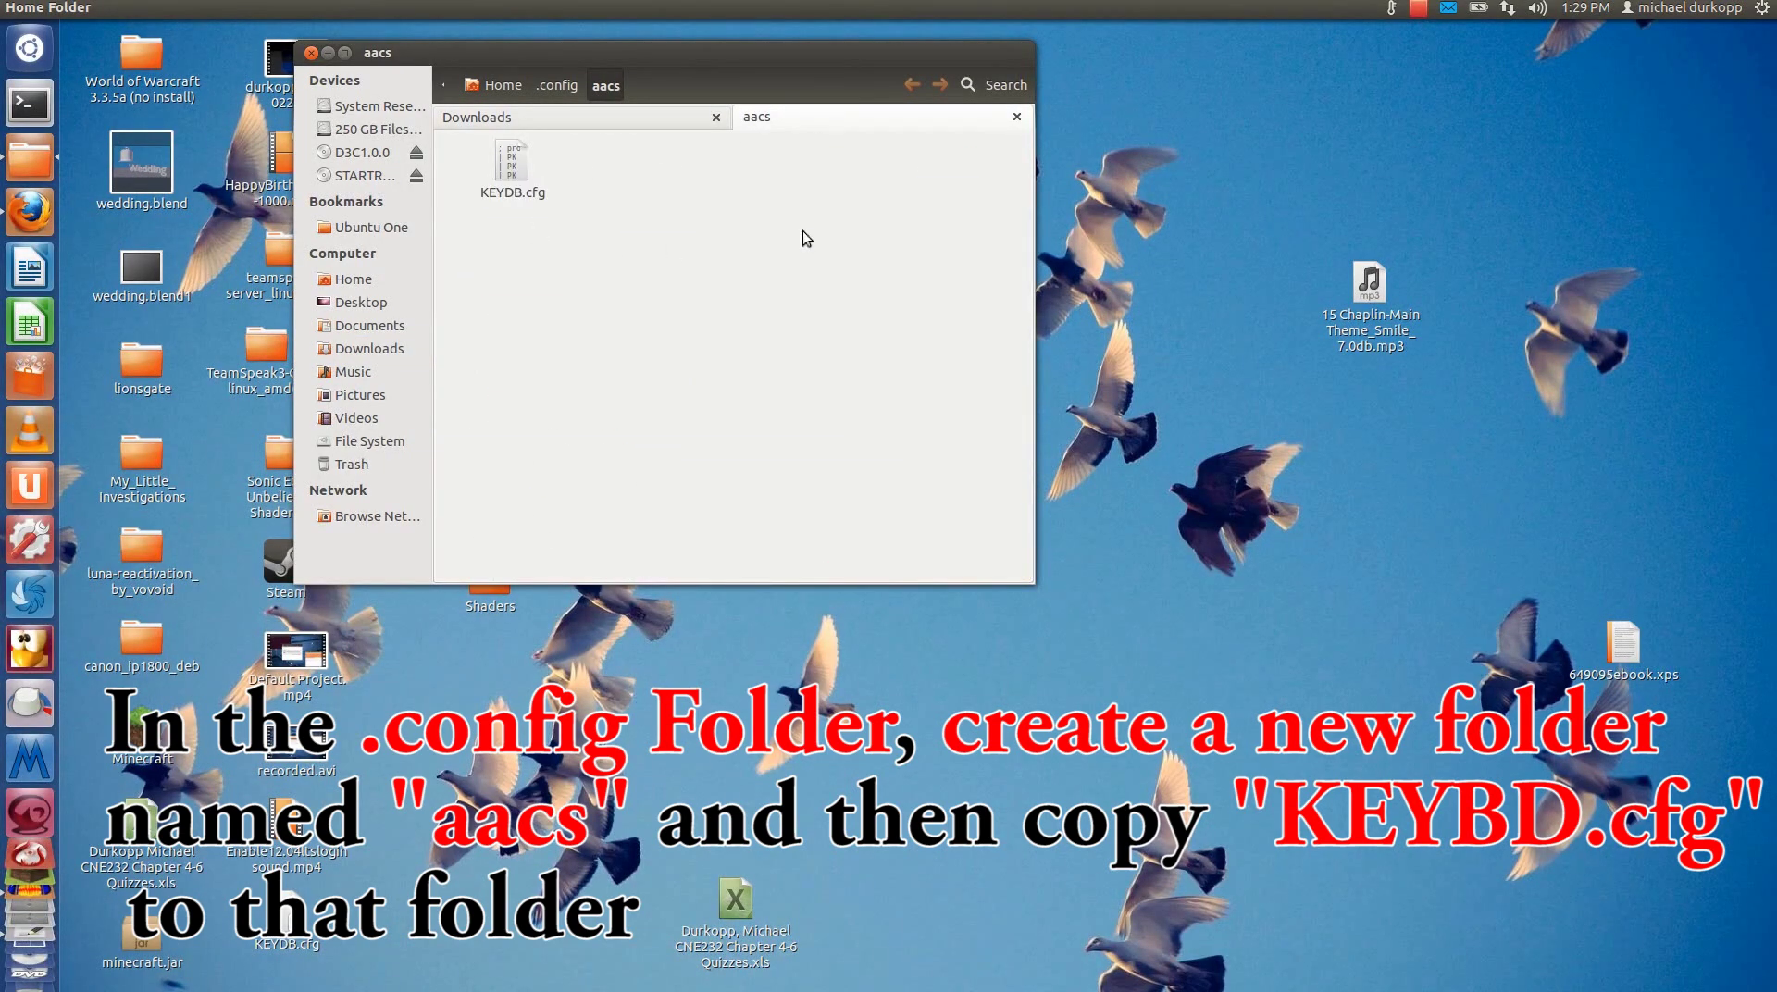
click(1017, 116)
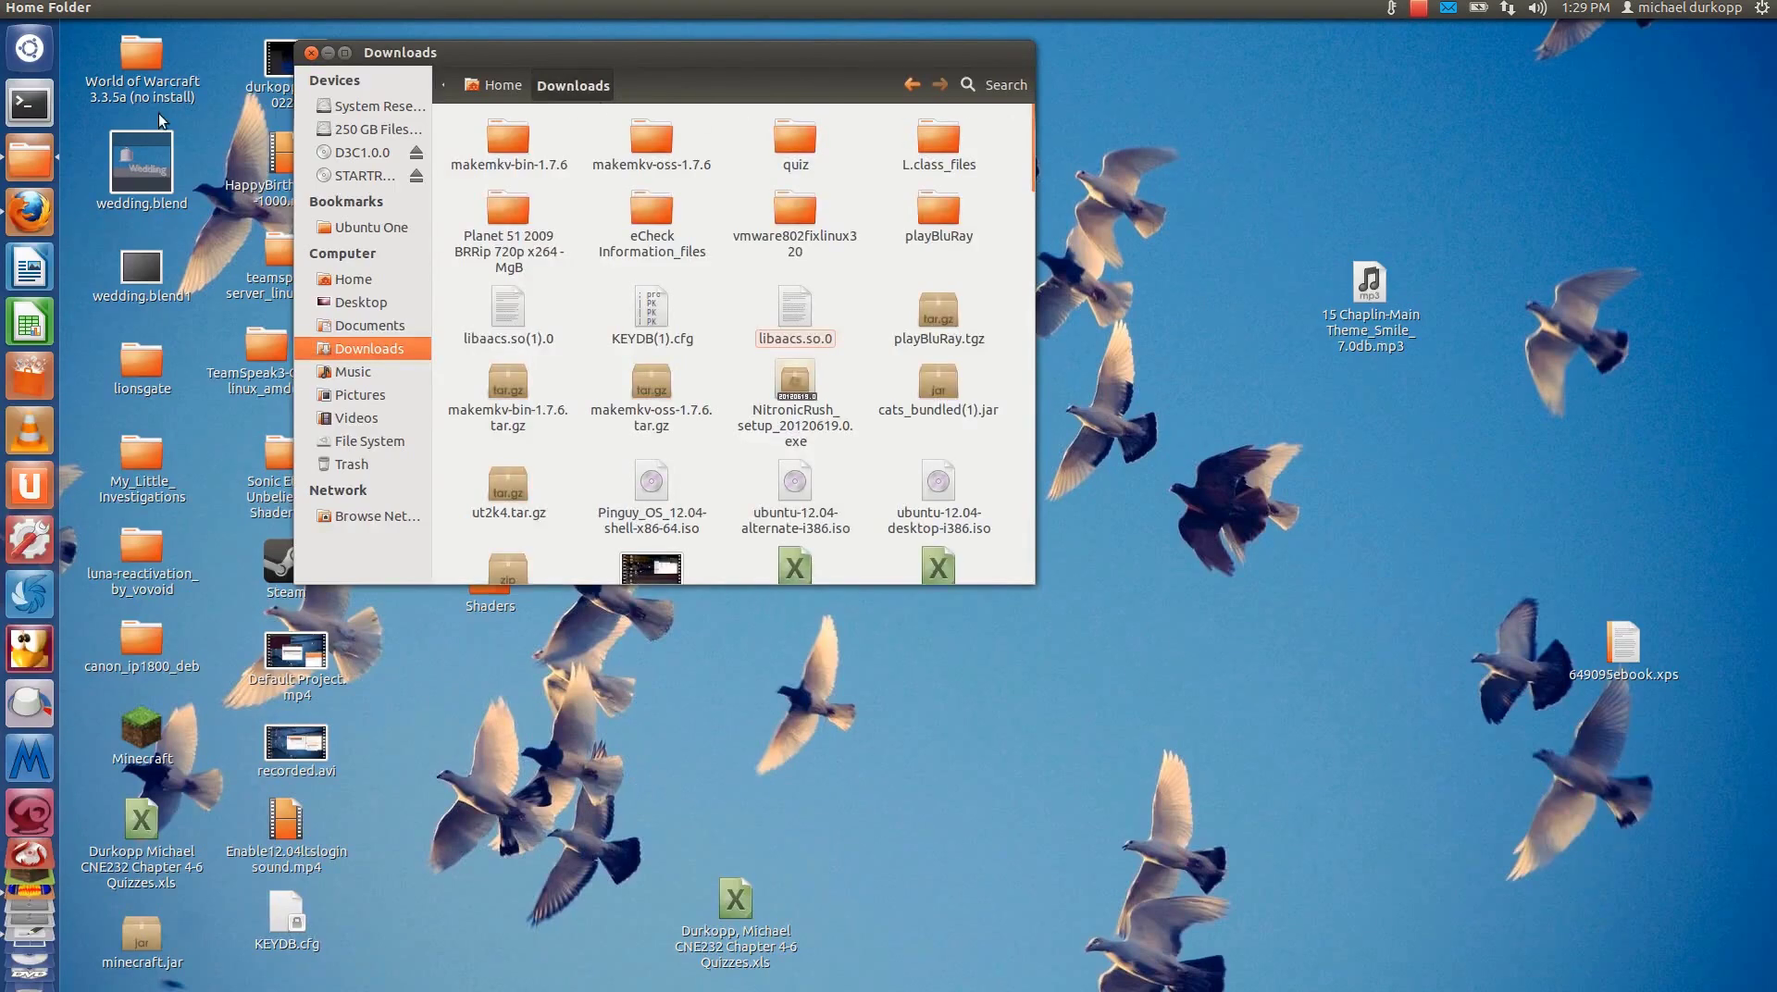
- Run sudo nautilus in a Terminal and authenticate with the account password
click(29, 103)
drag(601, 571, 1201, 350)
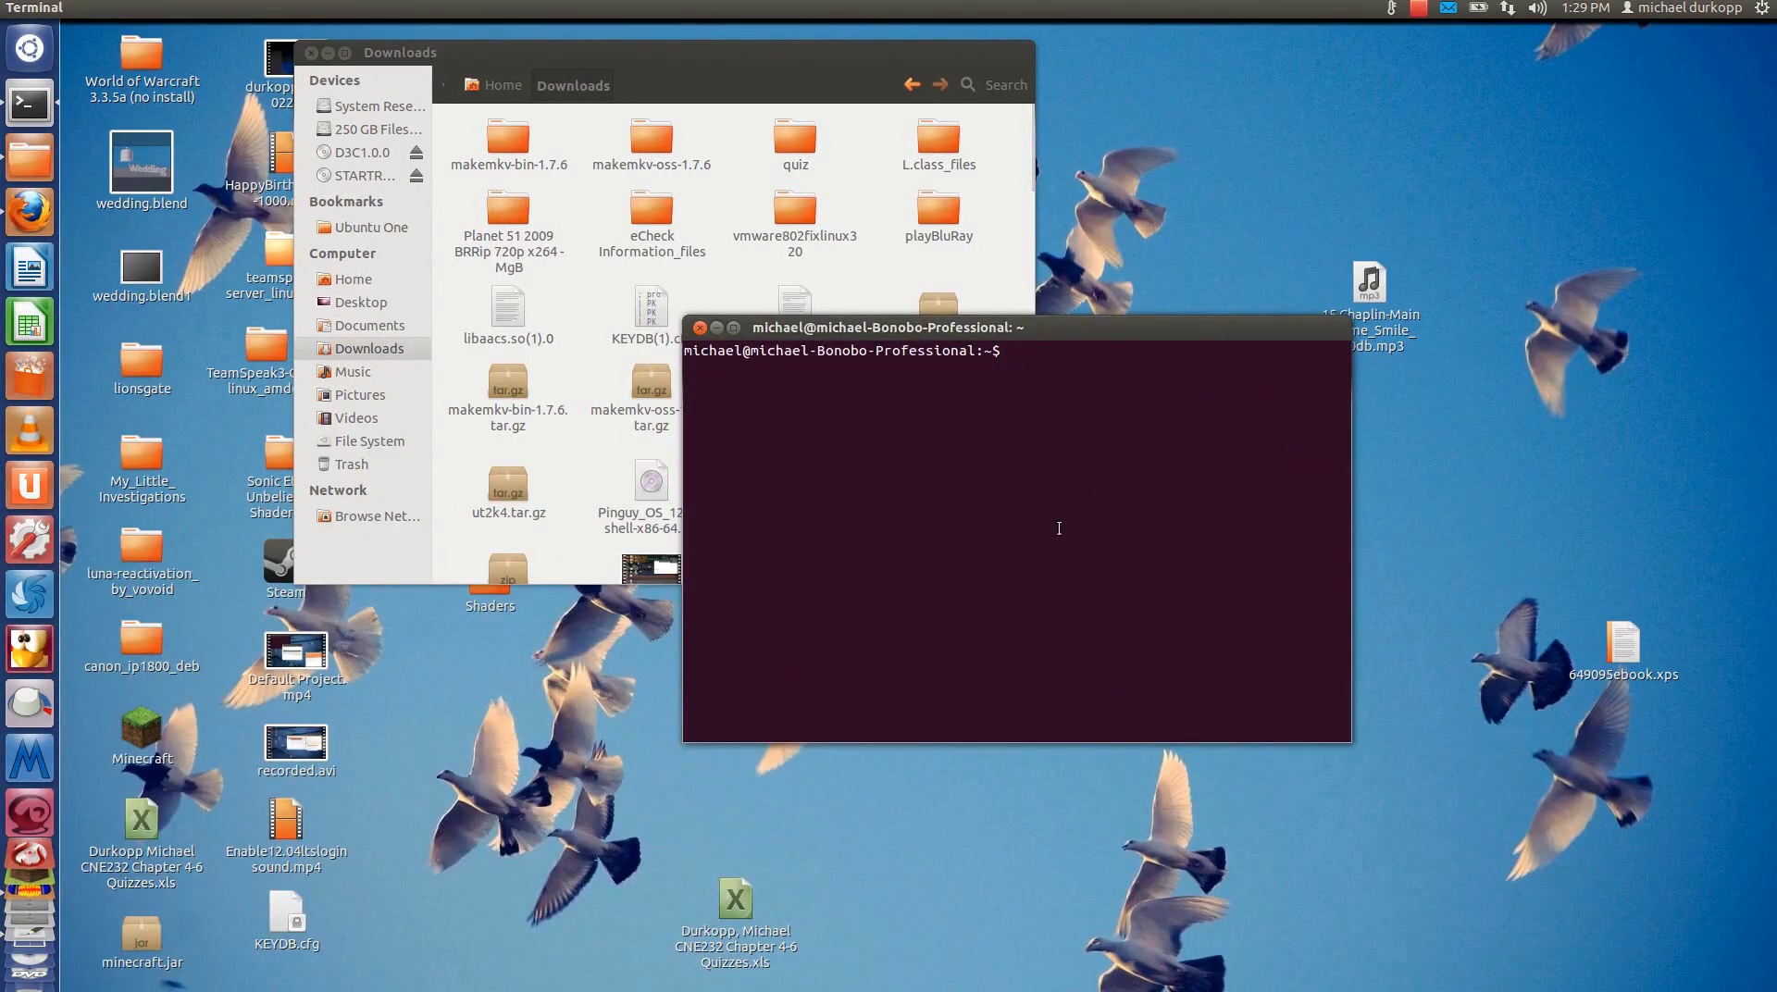
text(sudo apt-get install psensor)
key(Up)
key(ctrl+u)
text(sudo sensors-detect)
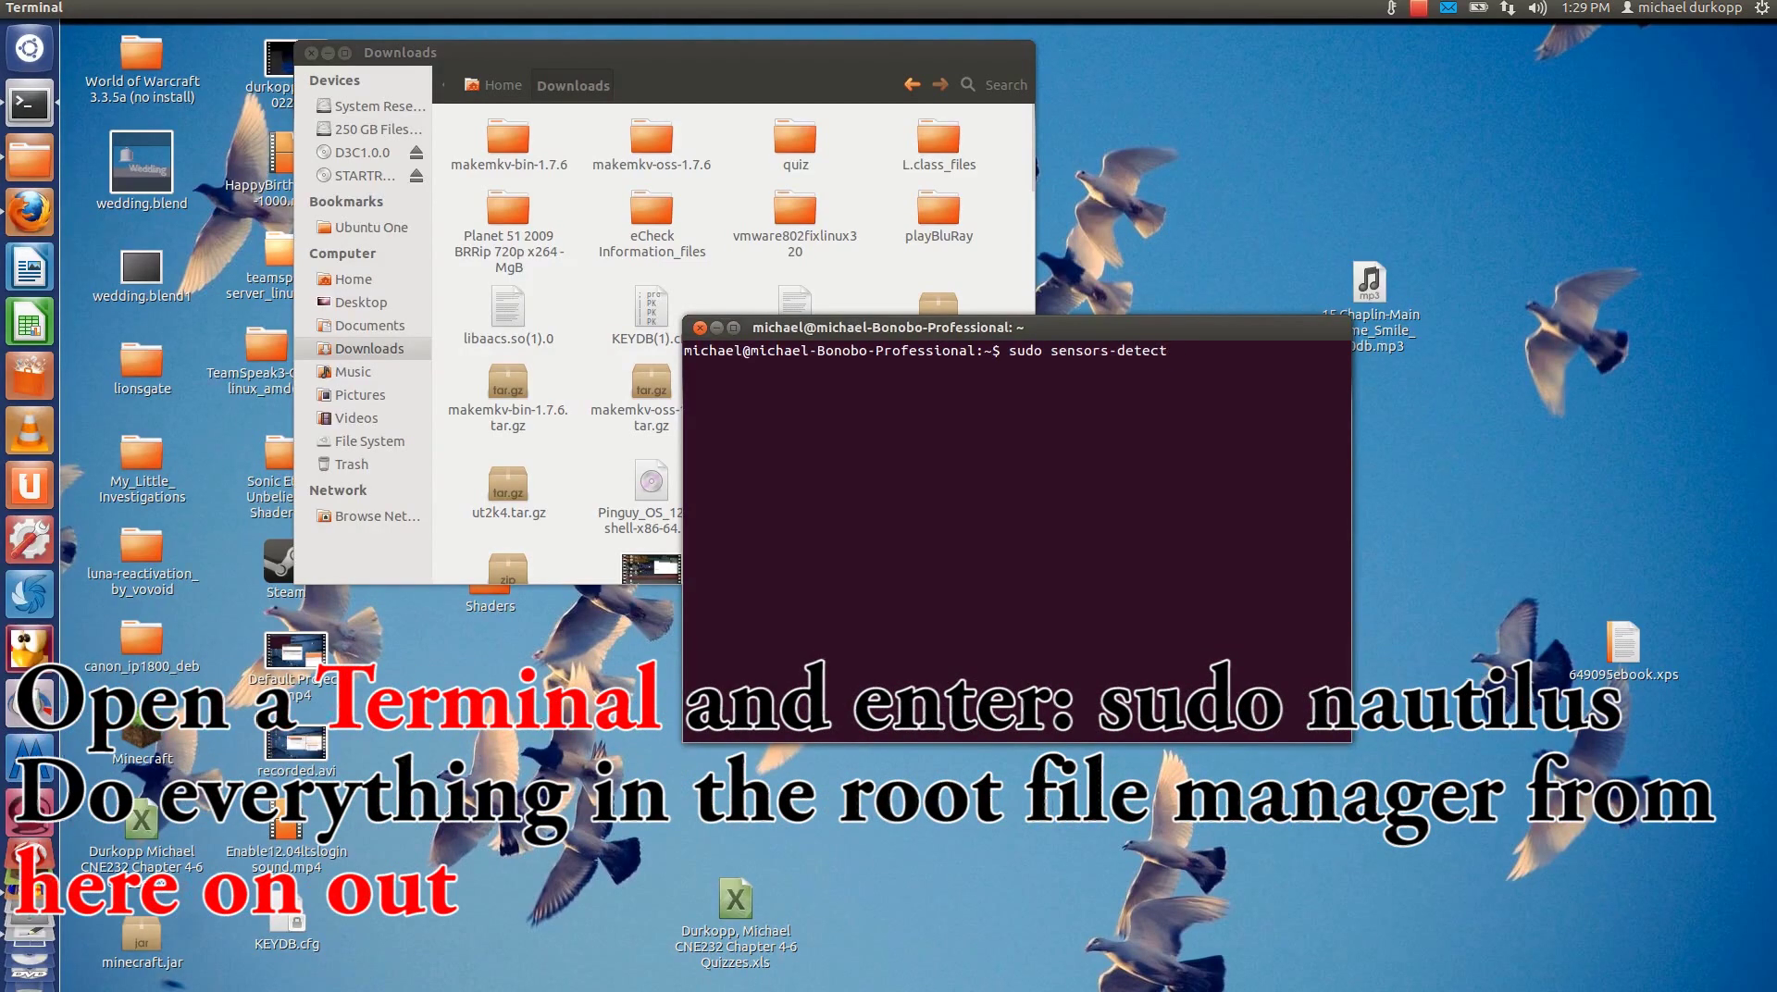
key(Up)
key(ctrl+u)
text(sudo nautilus)
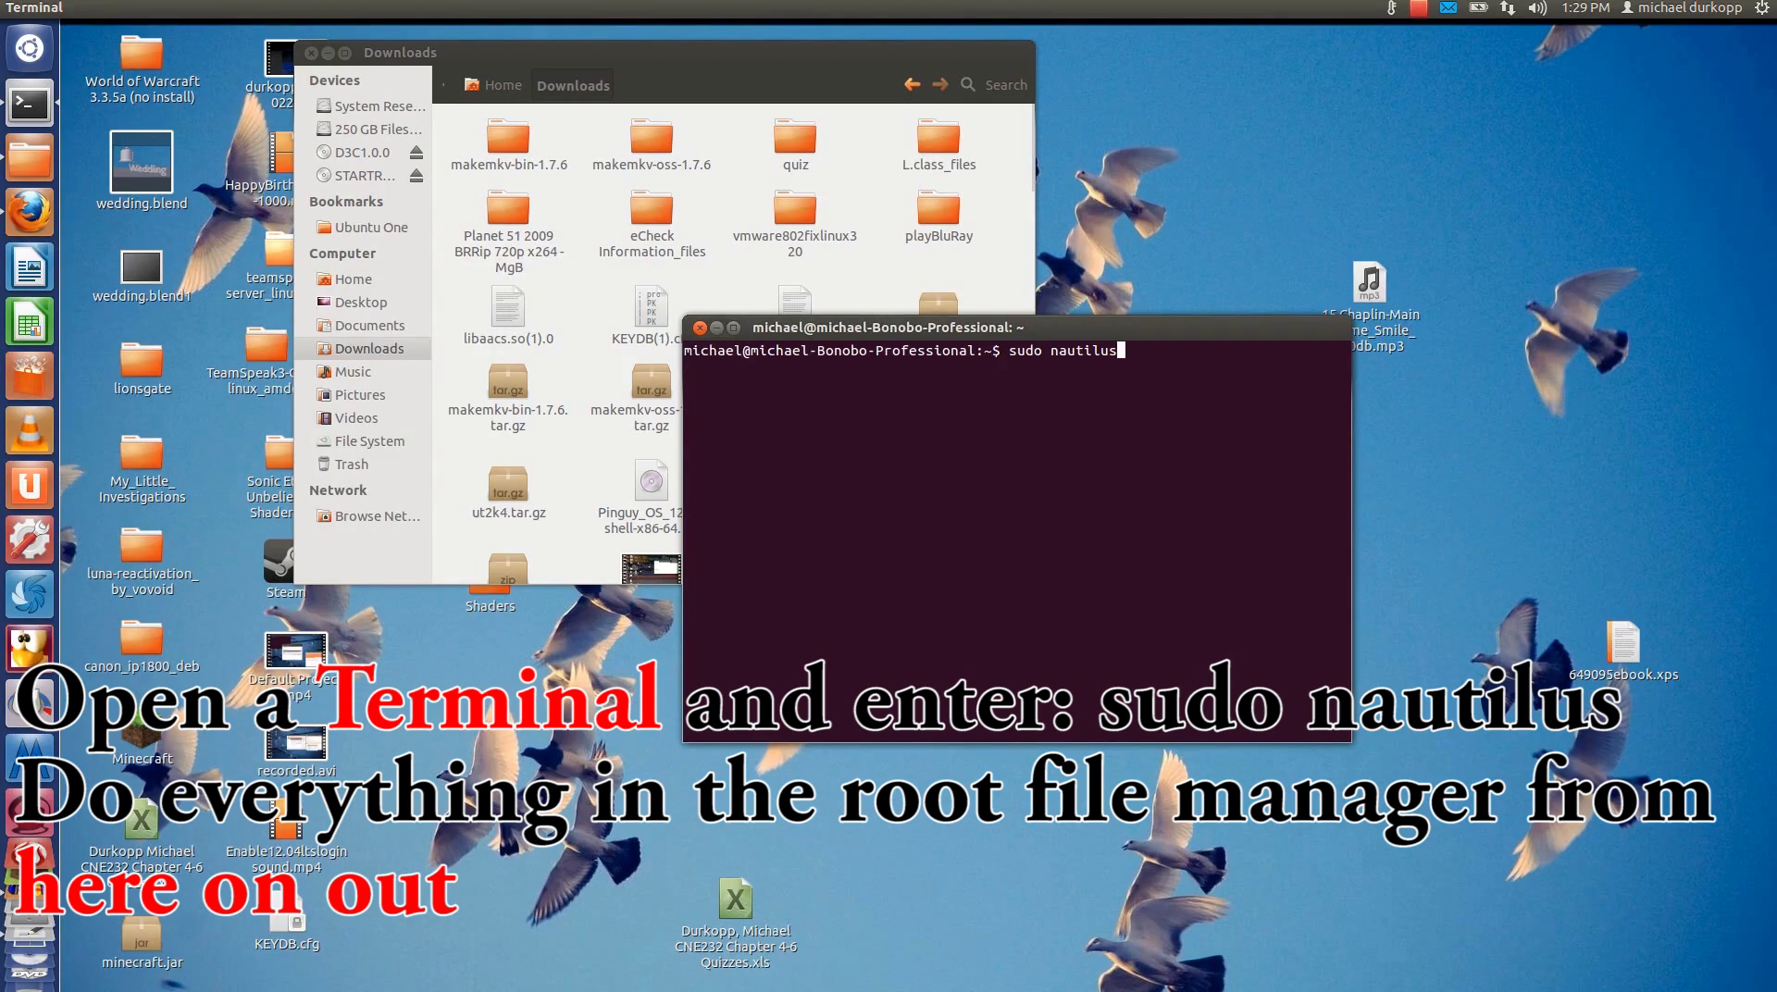
key(Return)
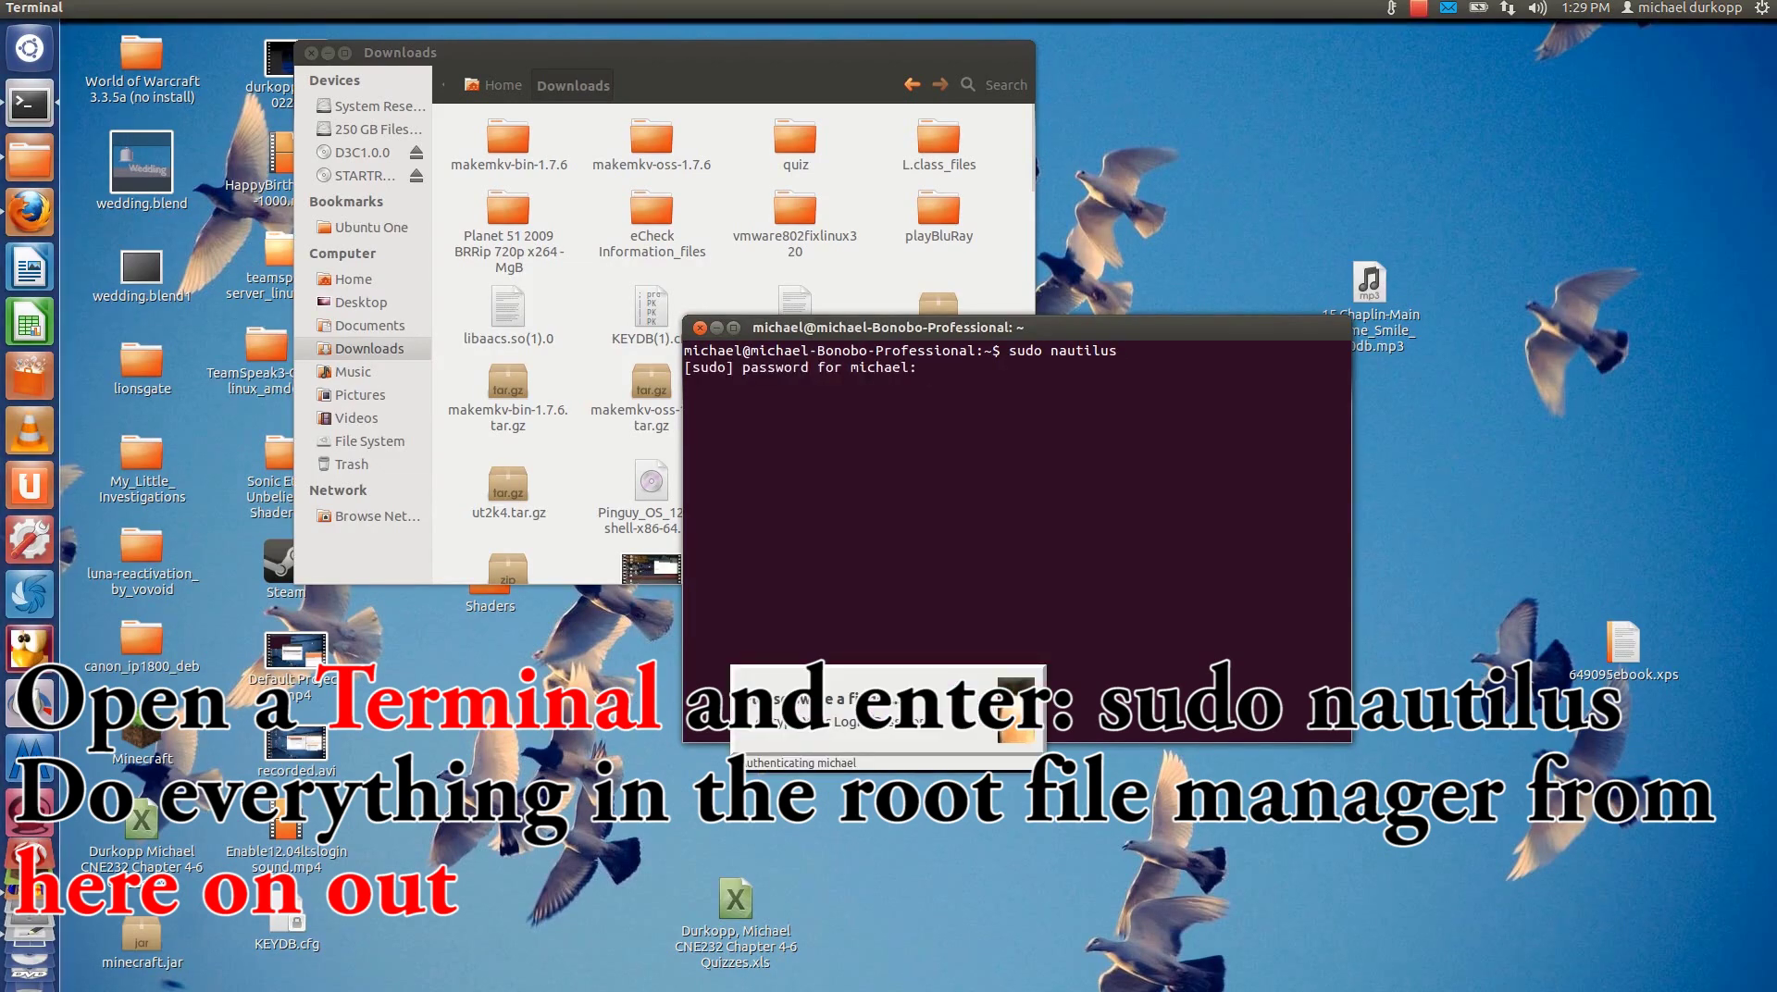
key(Return)
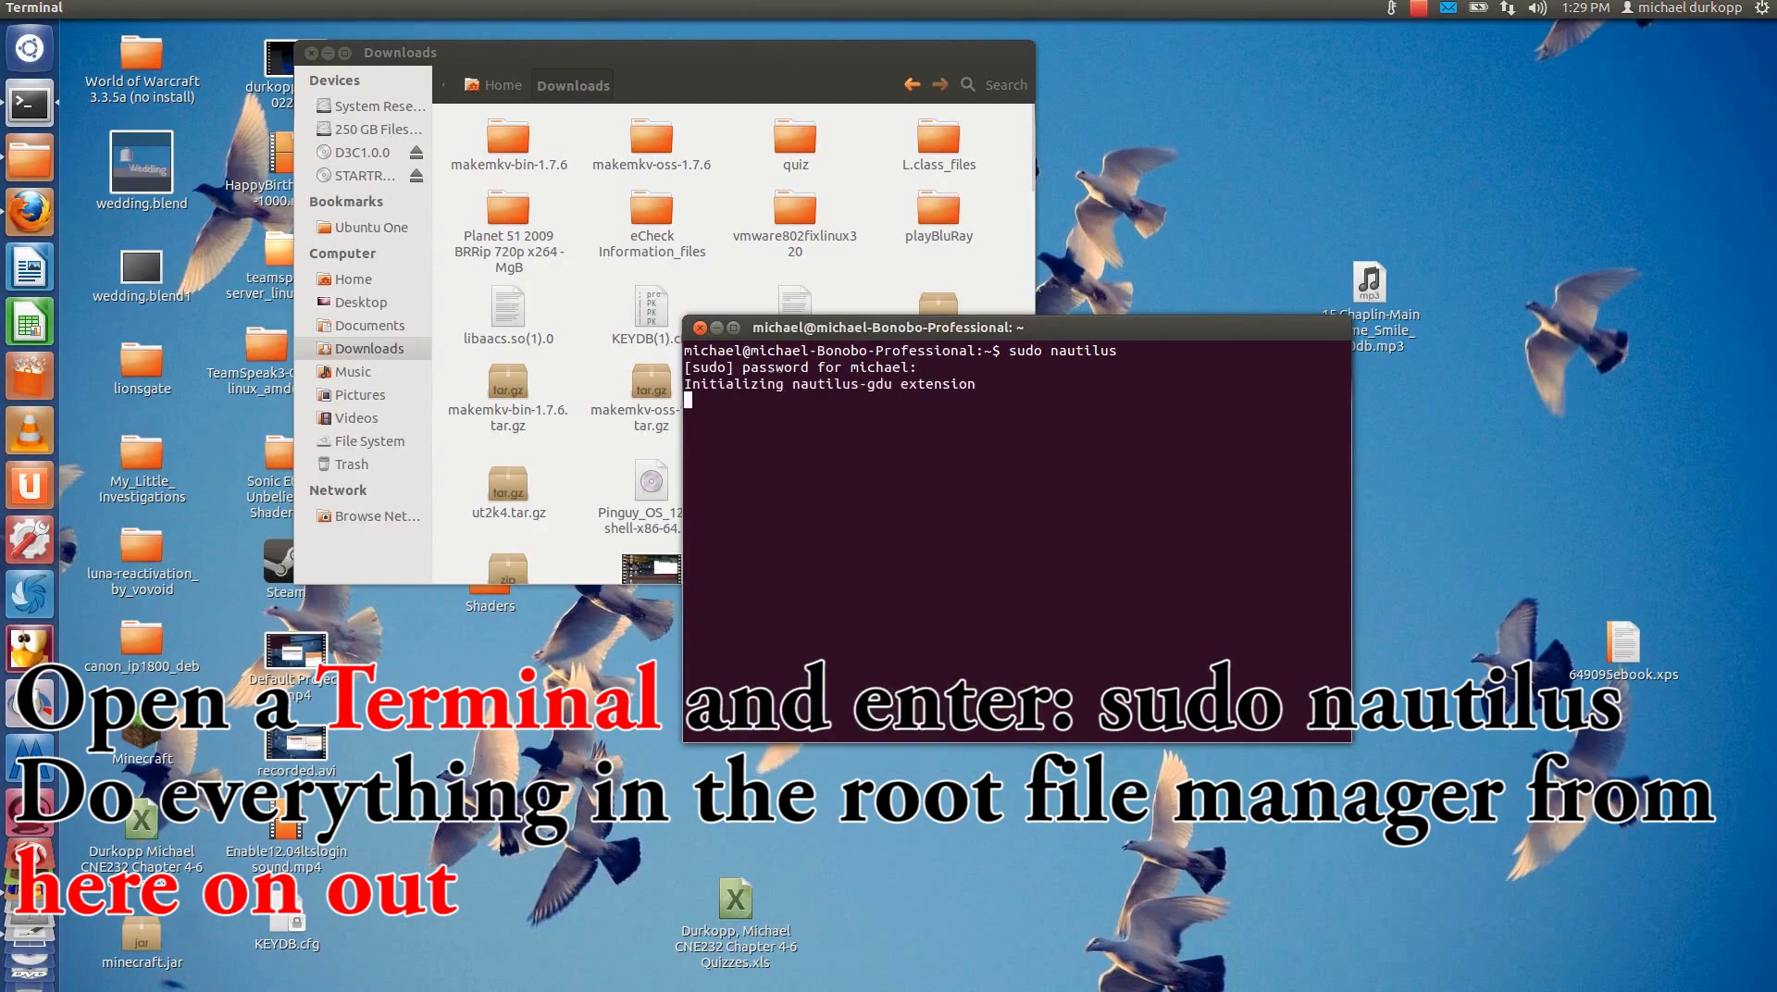
- Open a split pane, select libaacs.so.0 in the user's Downloads folder, then return to the / view
drag(1261, 130, 774, 181)
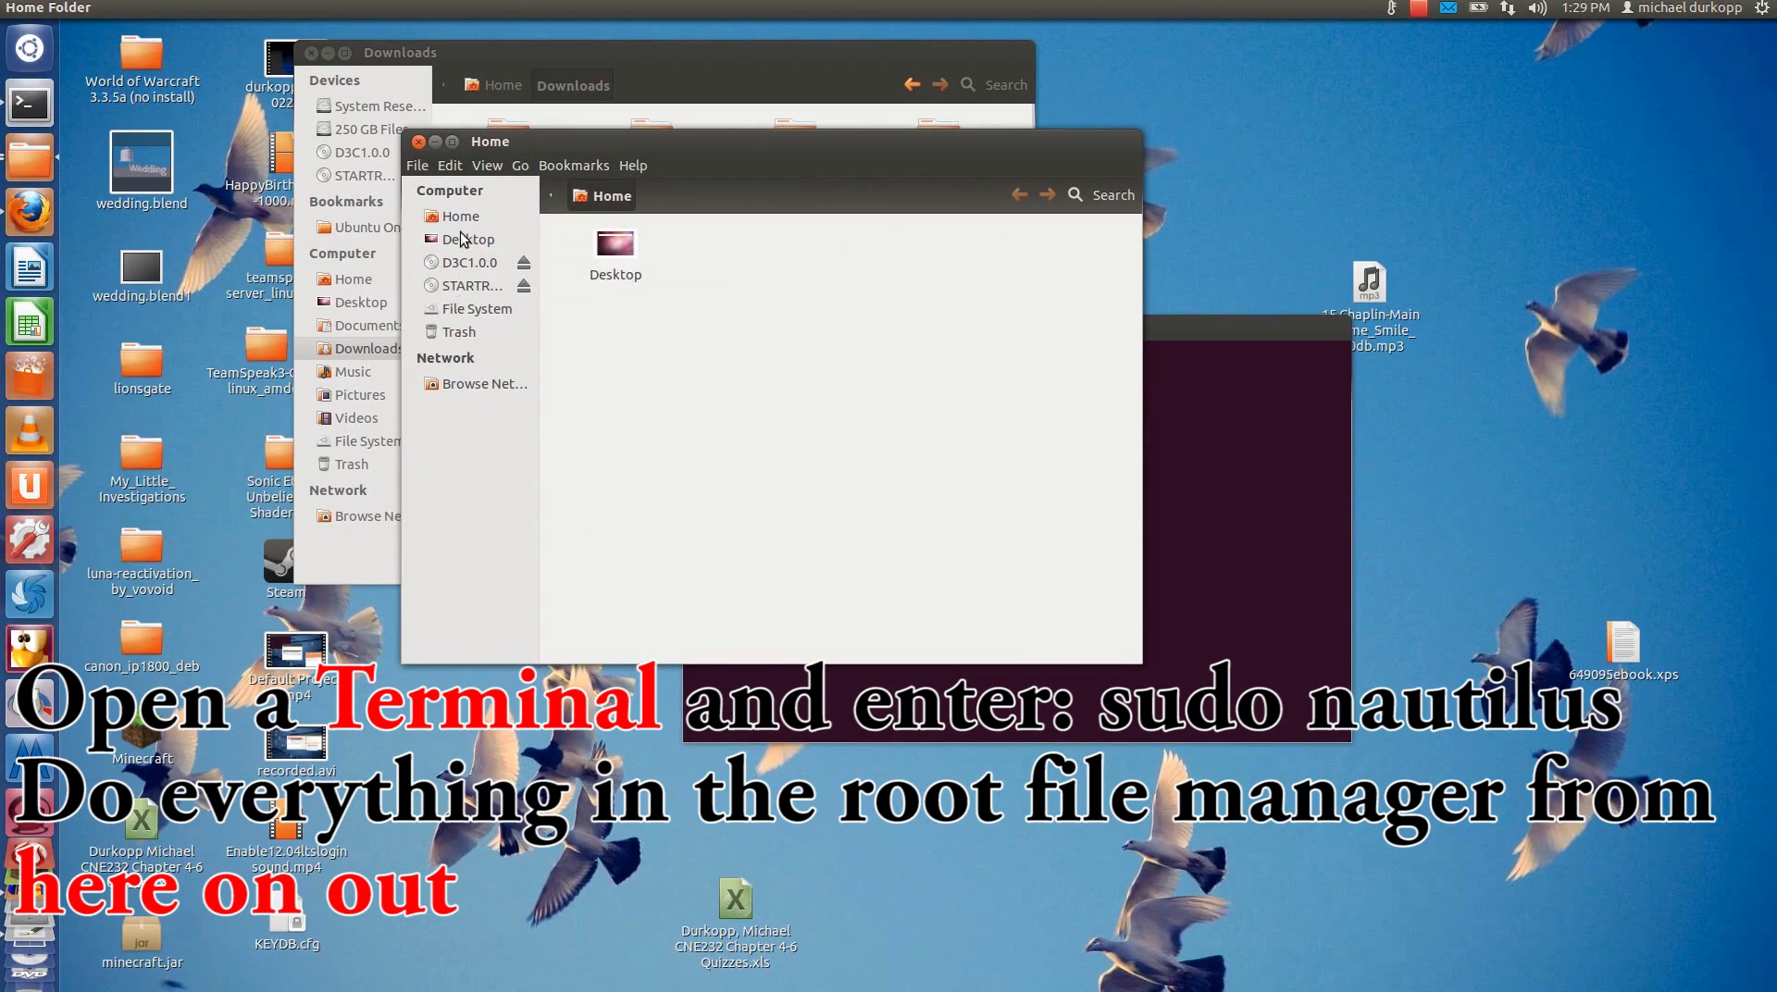
click(559, 204)
click(554, 195)
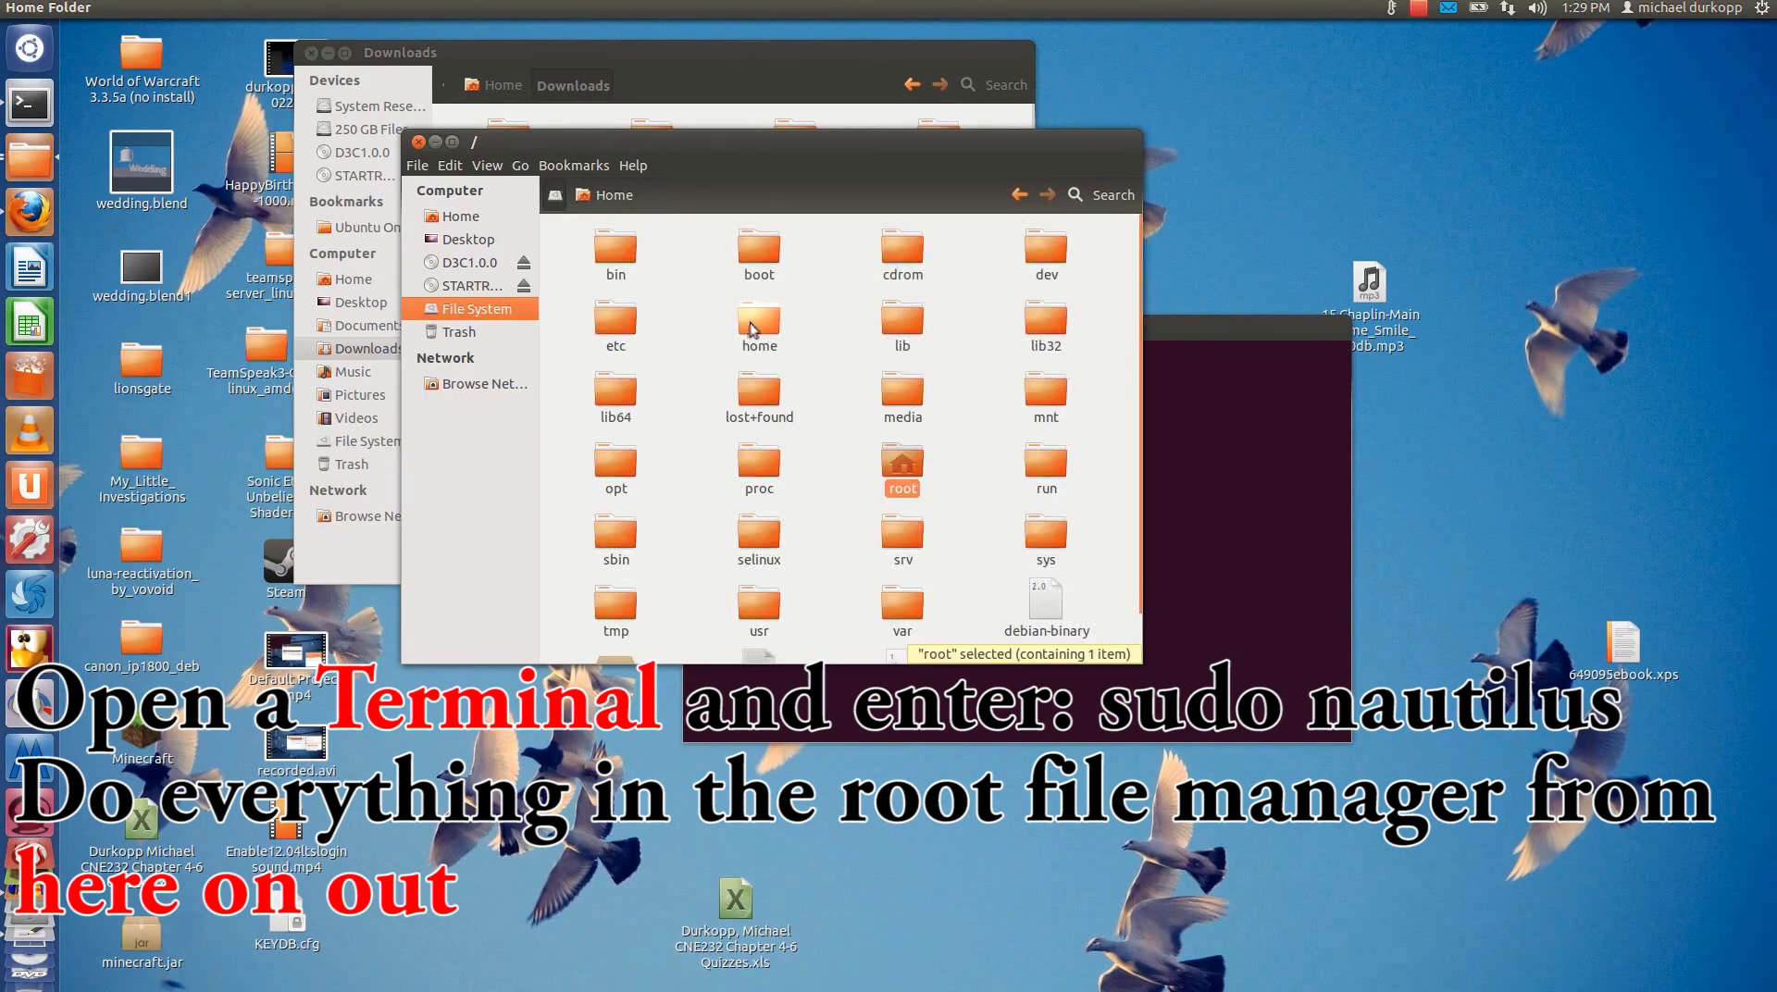
key(F3)
click(632, 206)
double_click(618, 282)
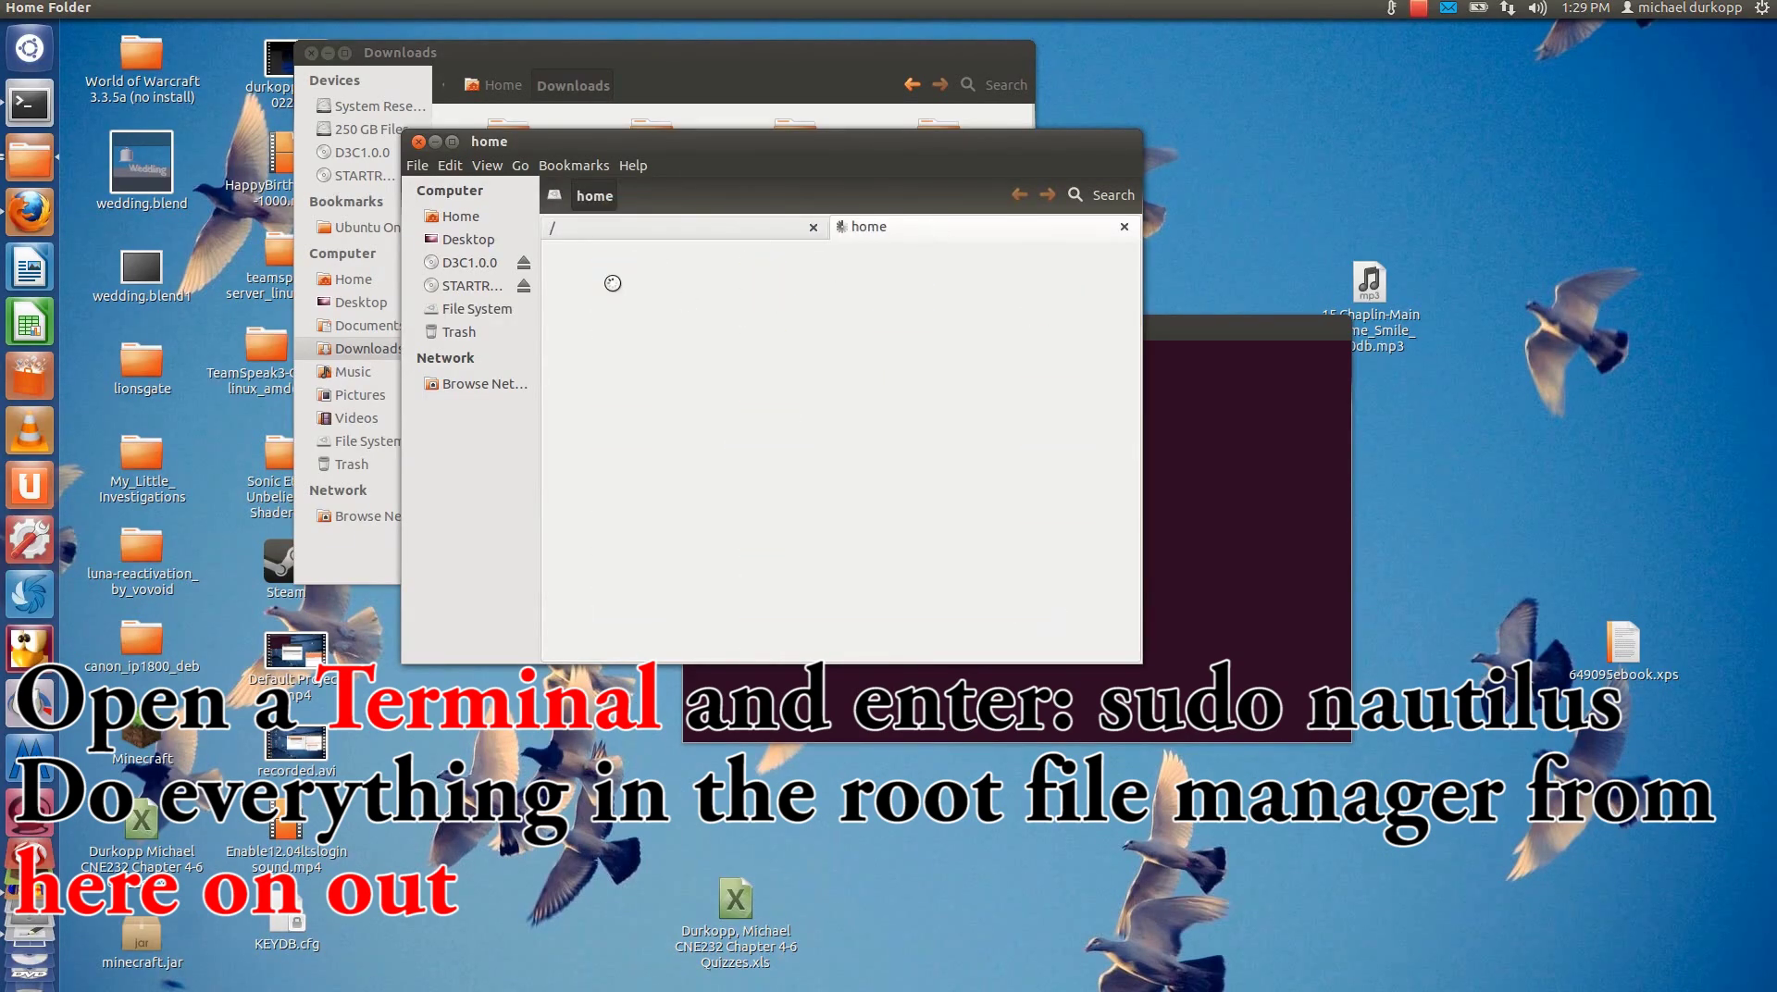
double_click(1048, 277)
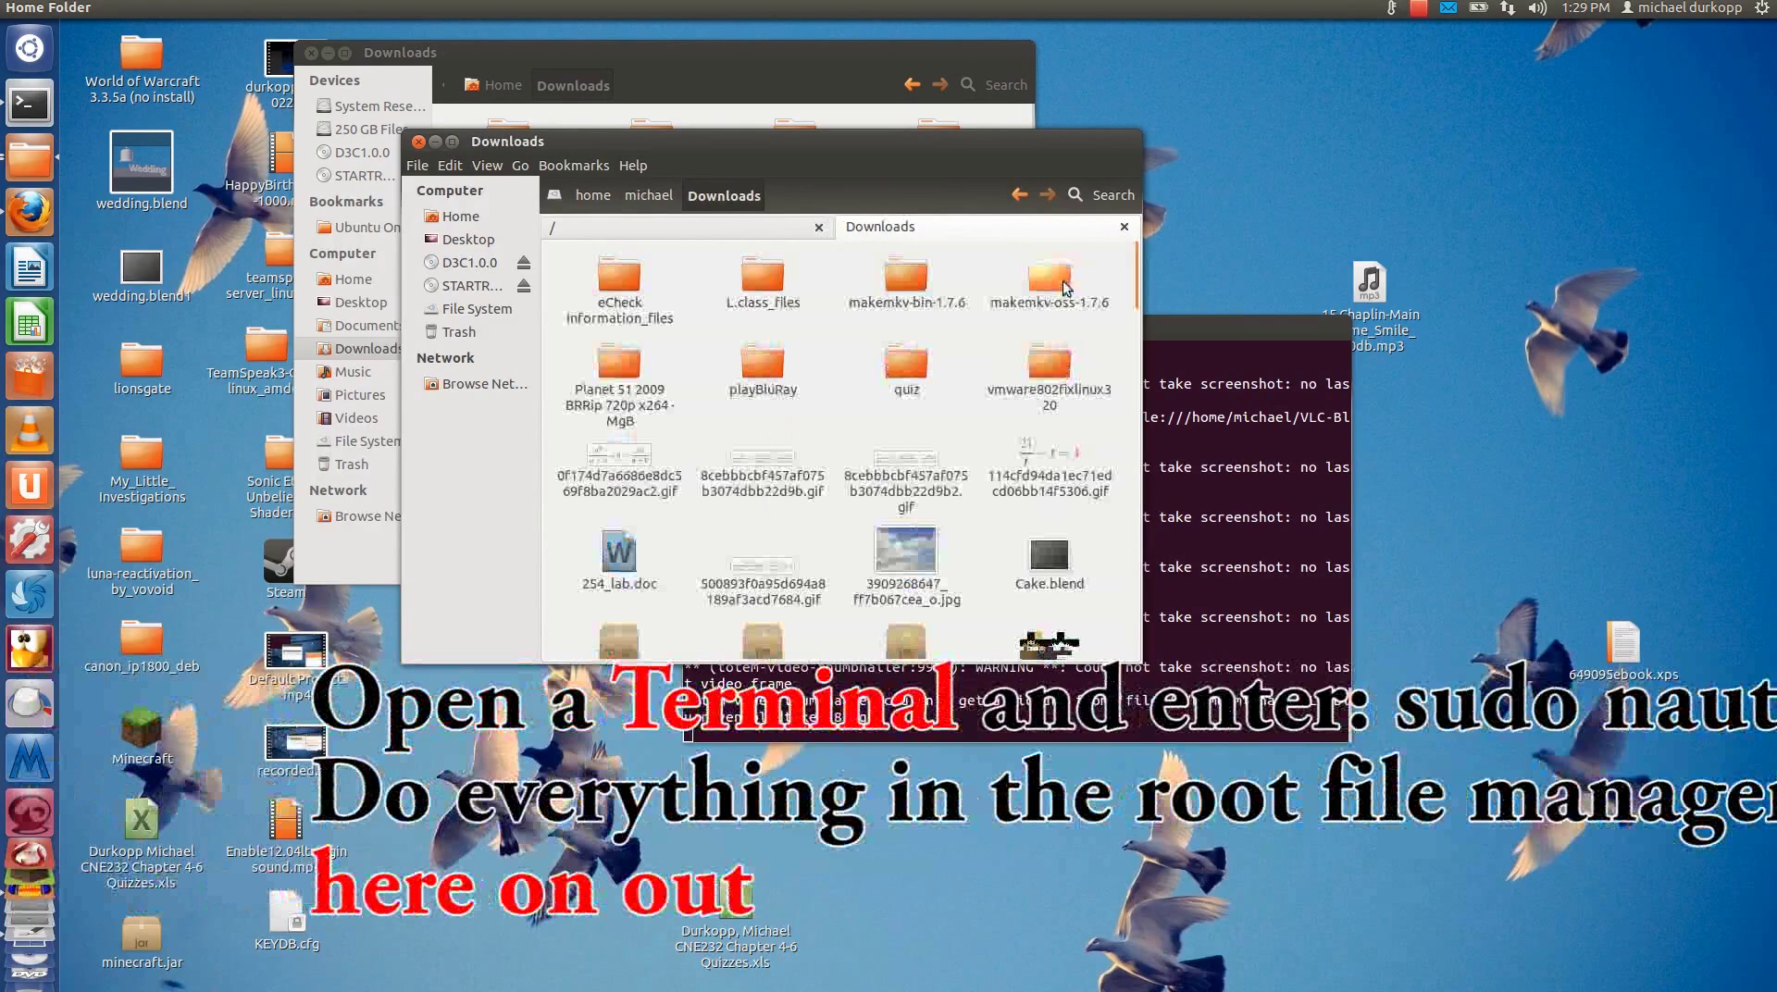
scroll(775, 301, down, 10)
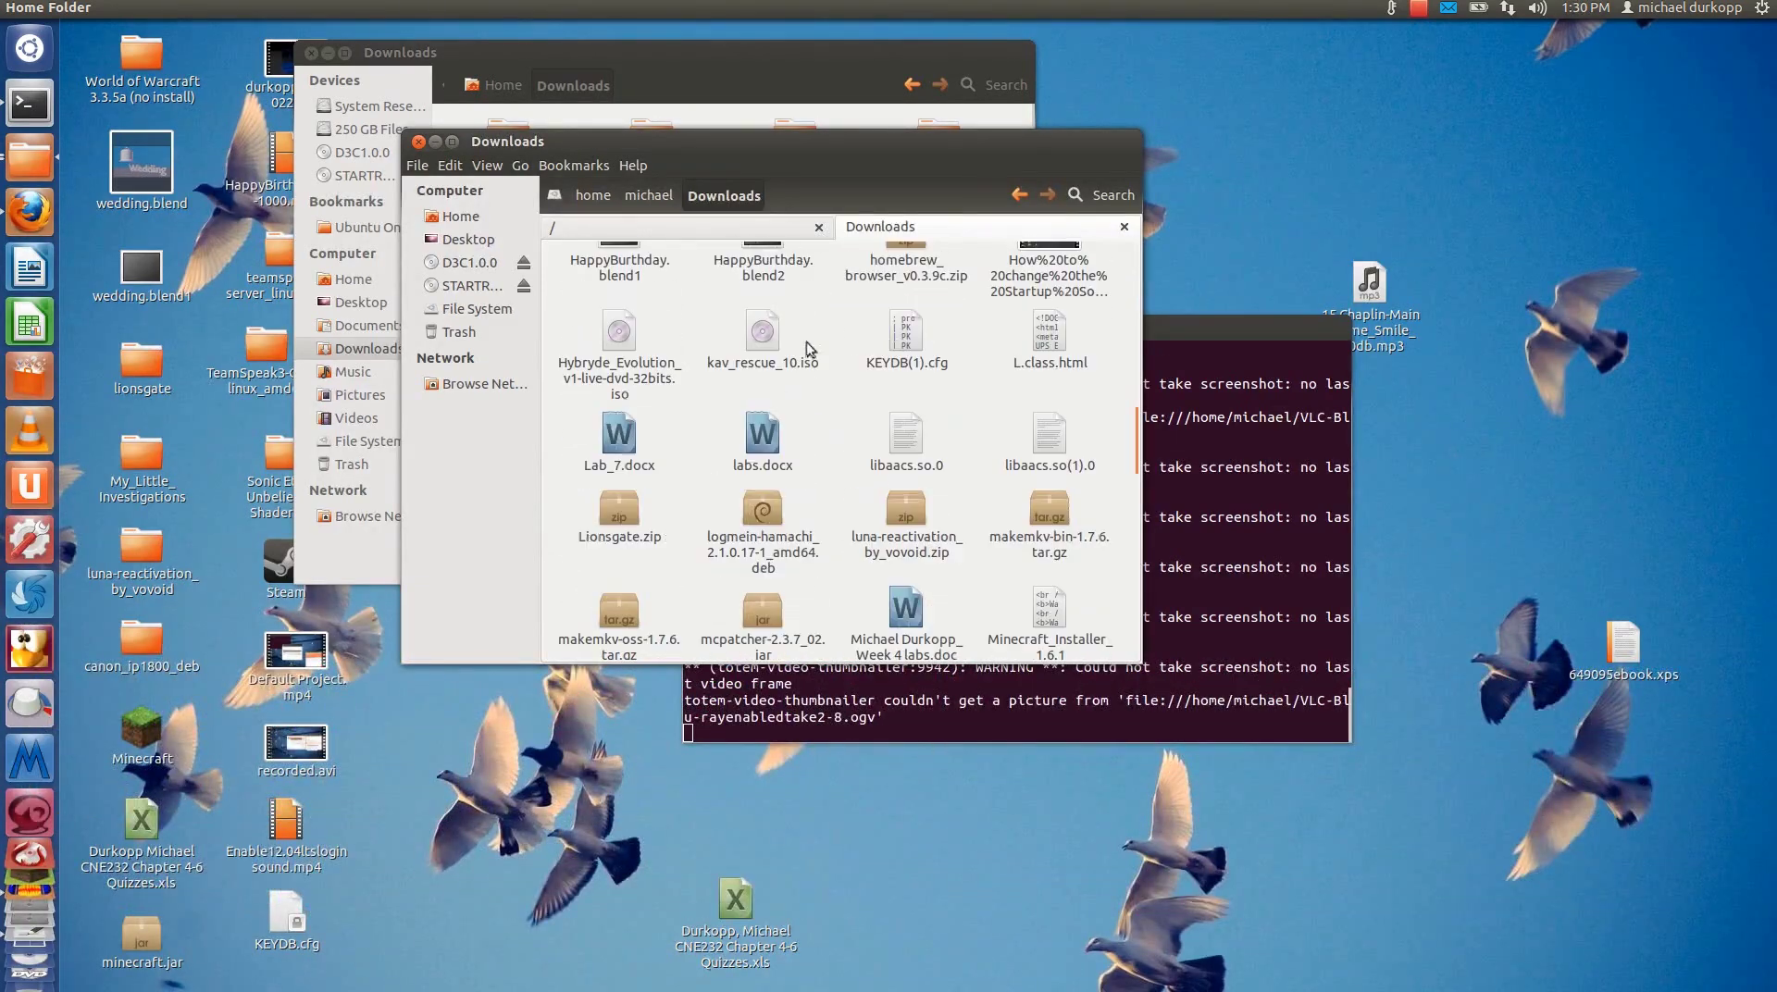
scroll(844, 382, down, 1)
click(872, 421)
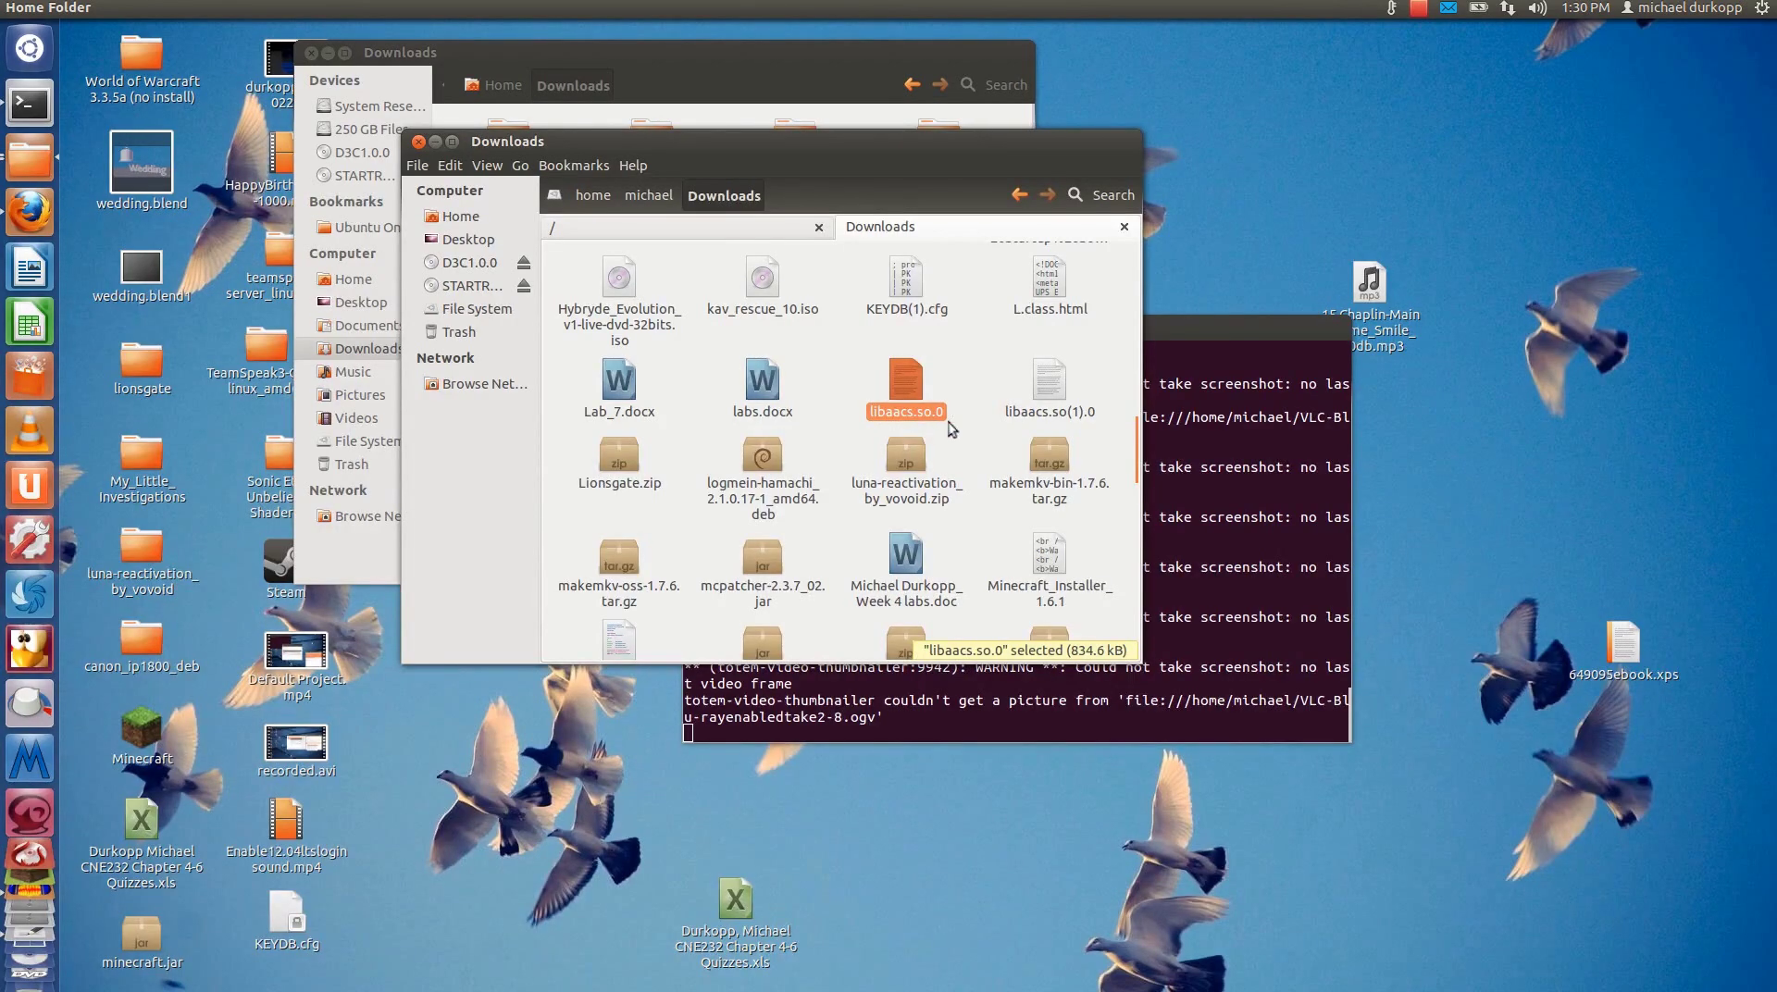
click(720, 229)
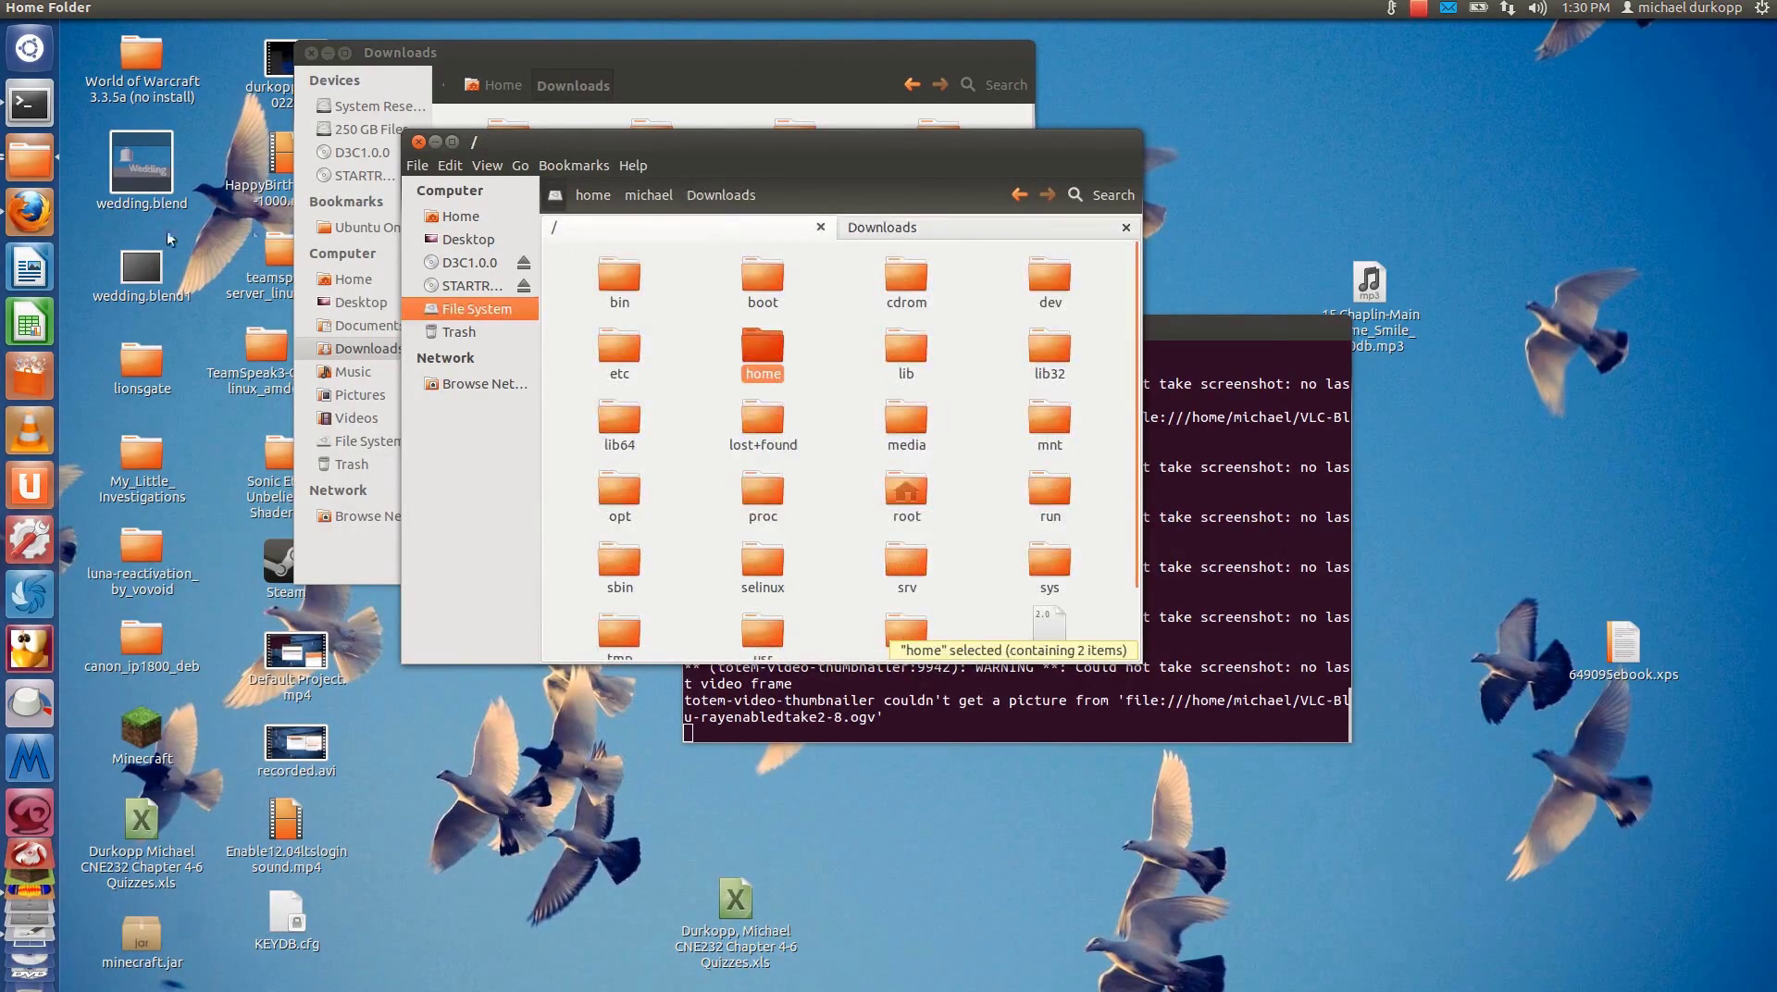
- Navigate to /usr/lib/x86_64-linux-gnu and scroll down toward libaacs.so.0
click(31, 211)
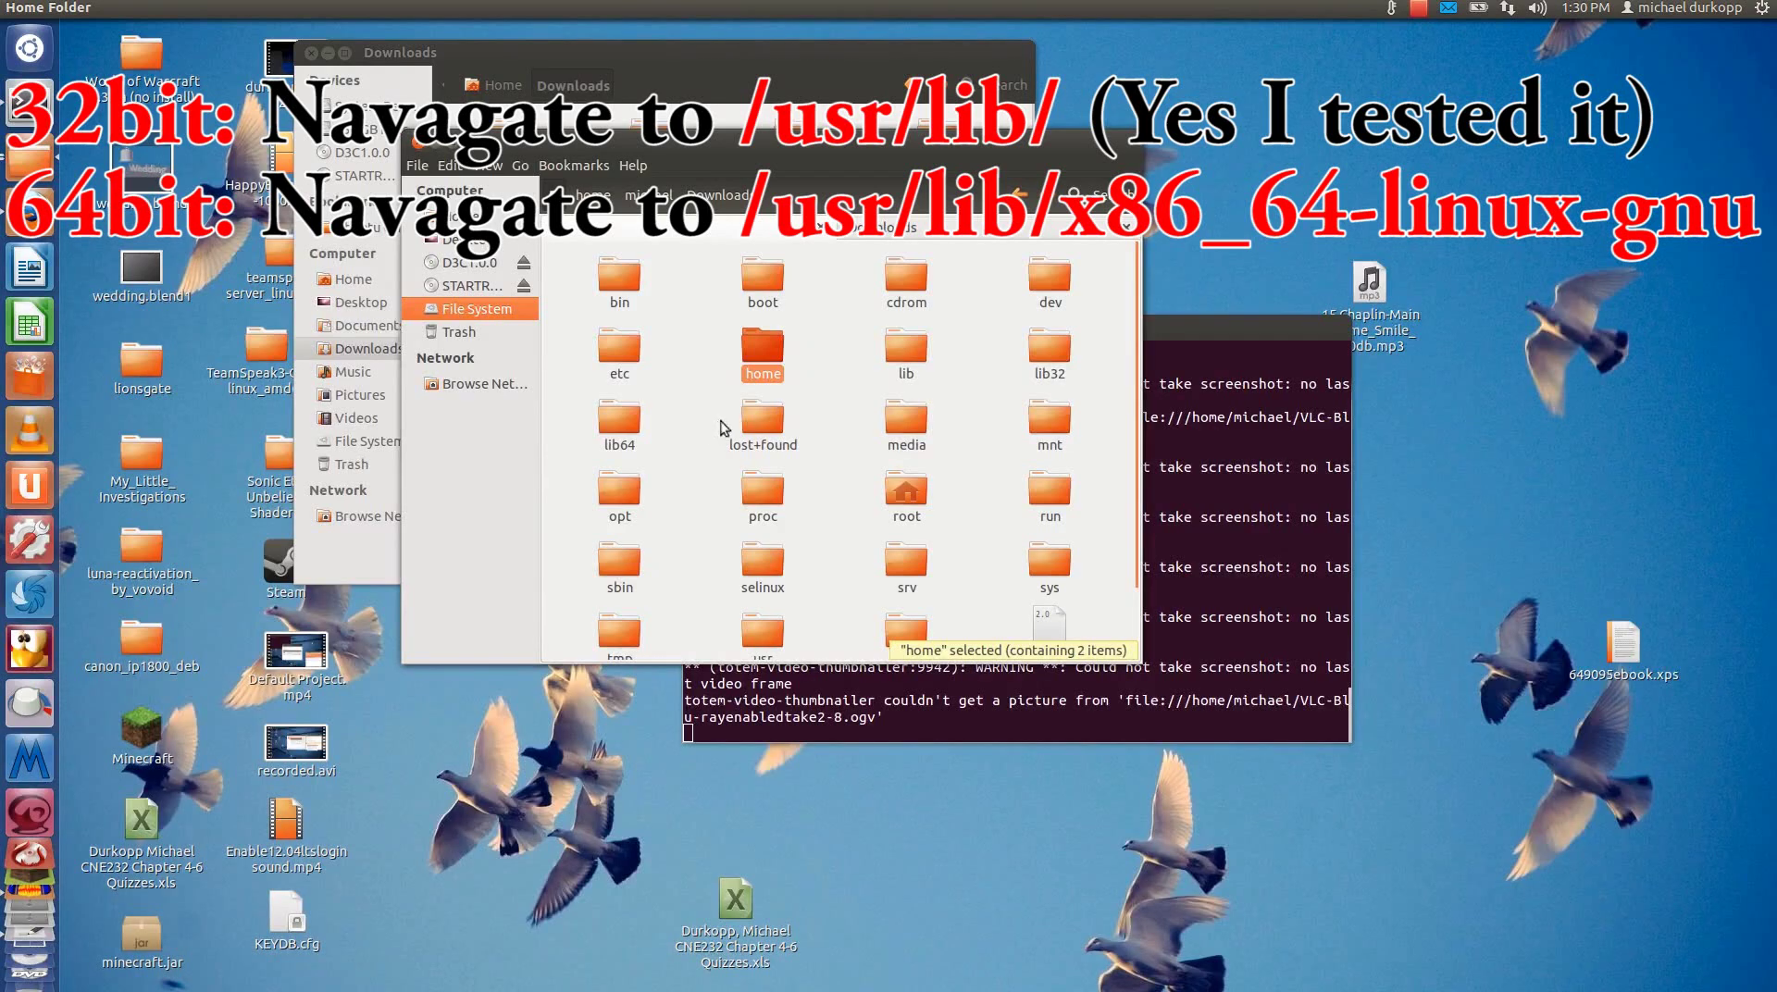
scroll(810, 421, down, 2)
click(783, 551)
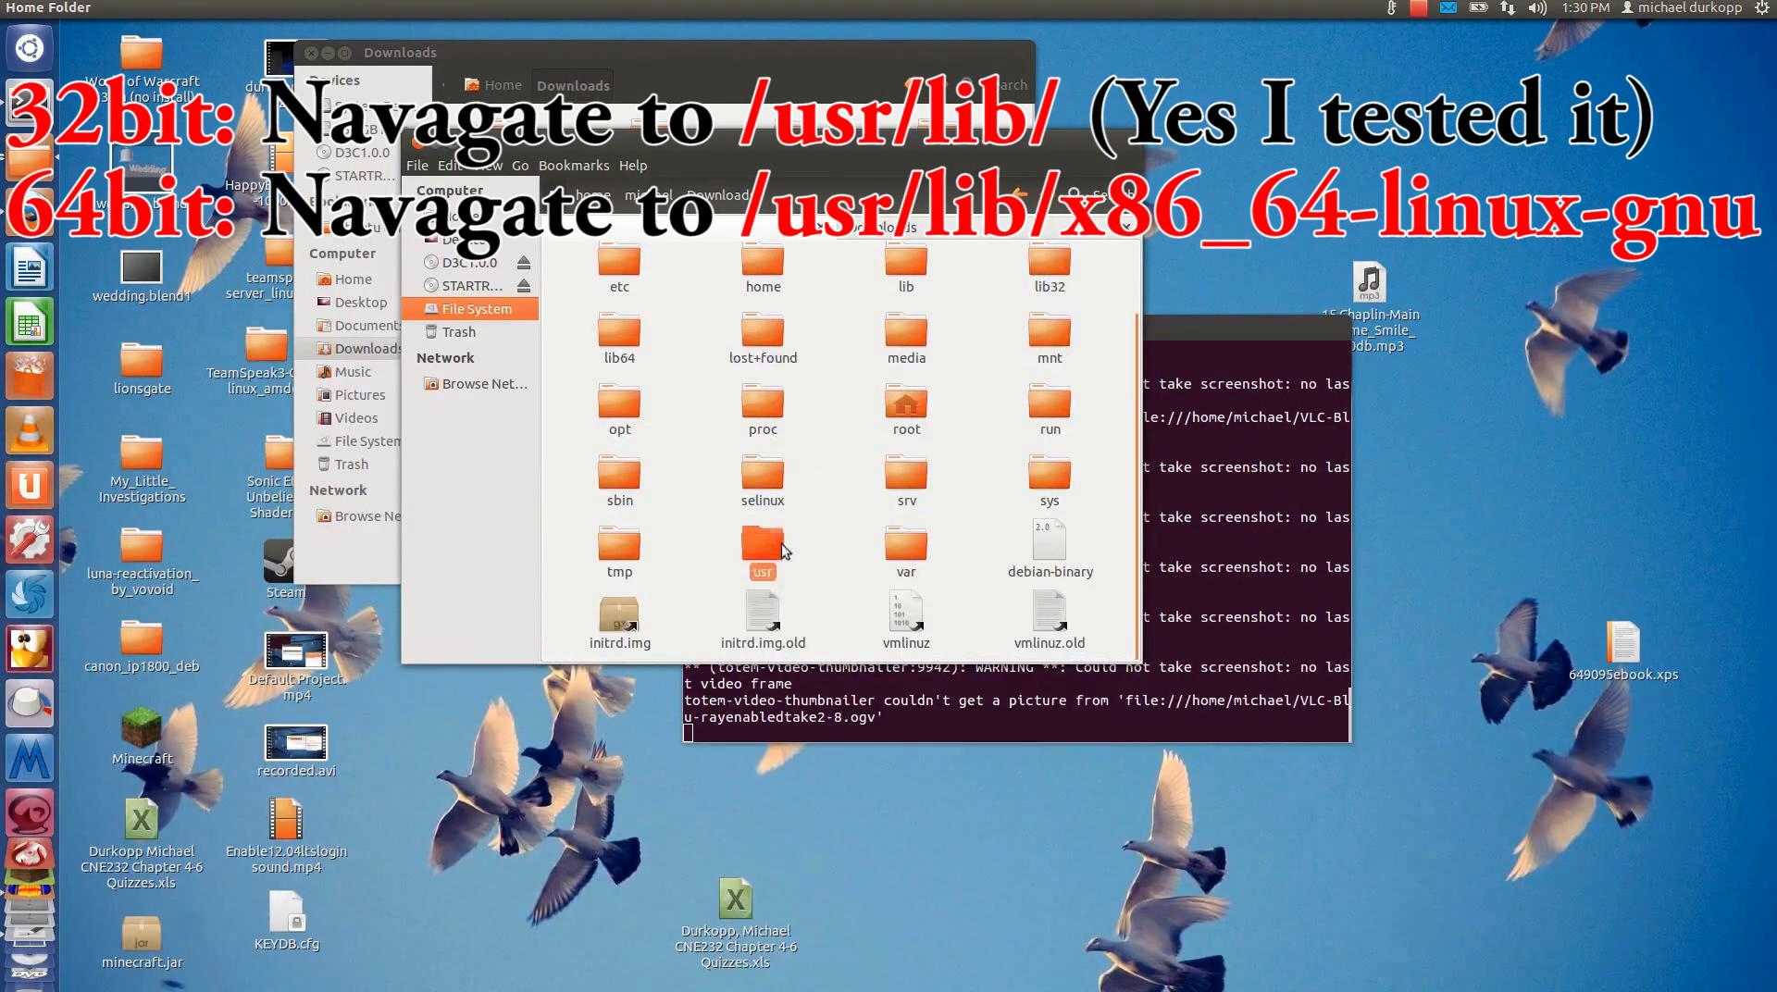
double_click(783, 551)
double_click(620, 356)
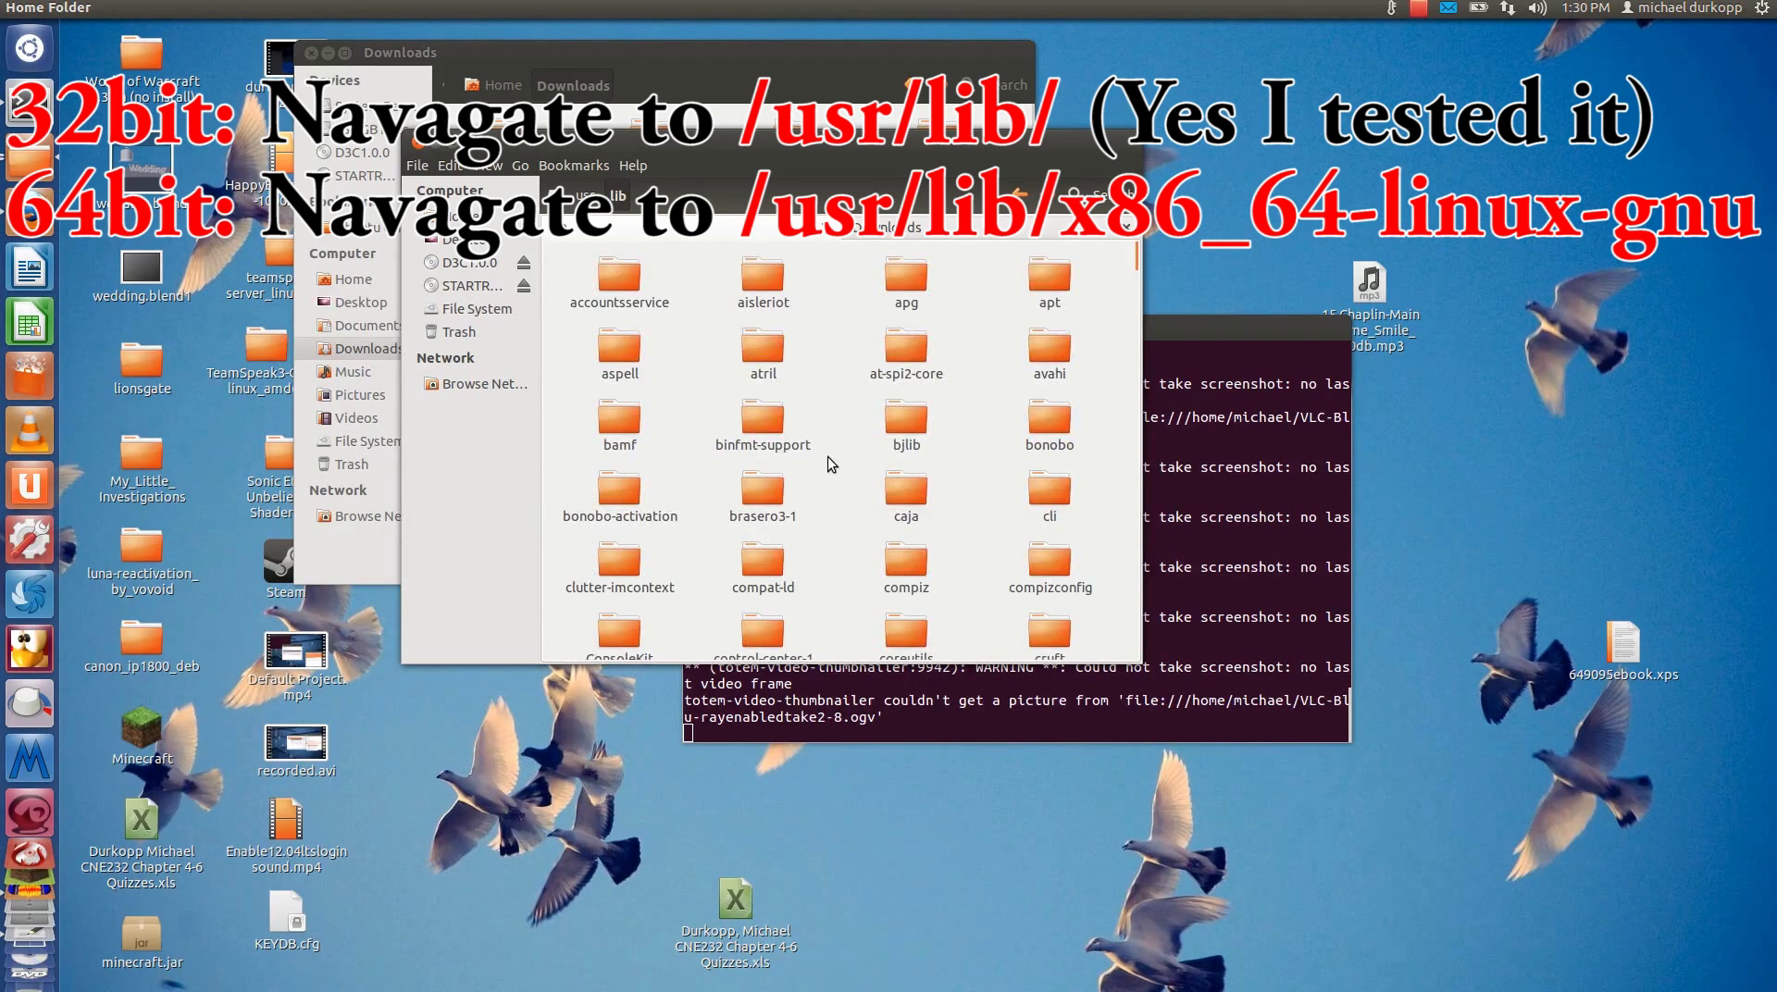
text(x8)
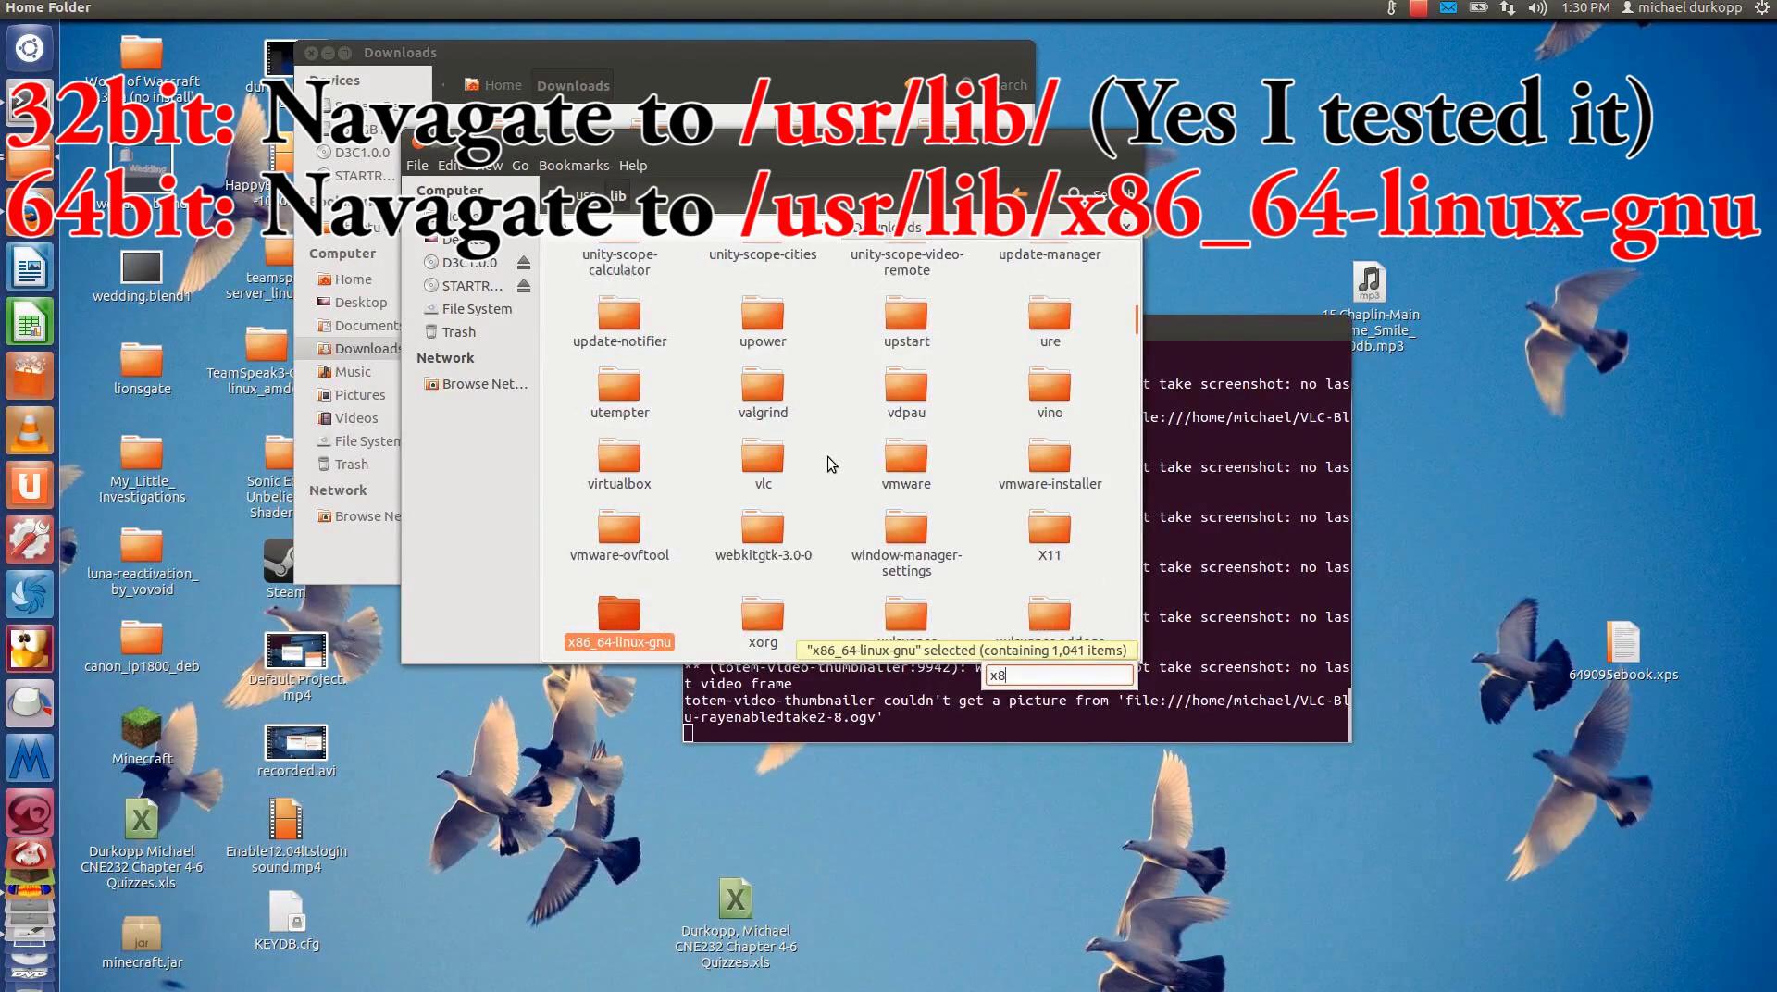
click(697, 609)
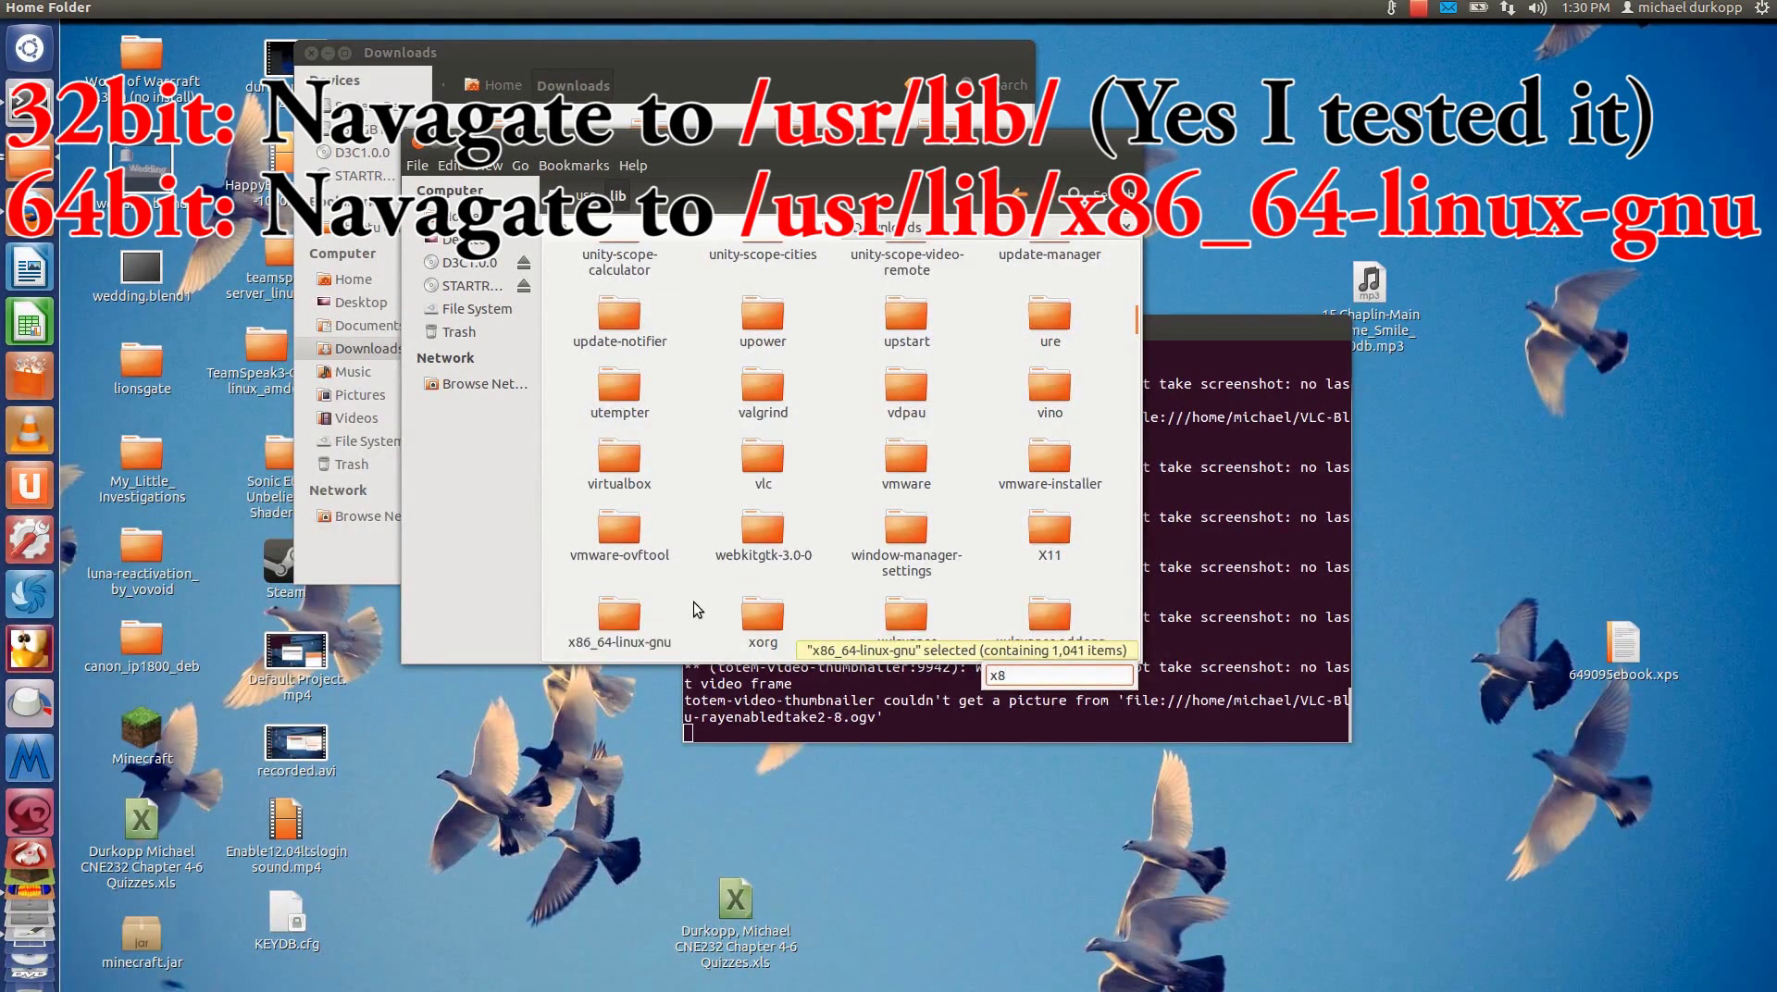
scroll(696, 609, down, 1)
double_click(629, 568)
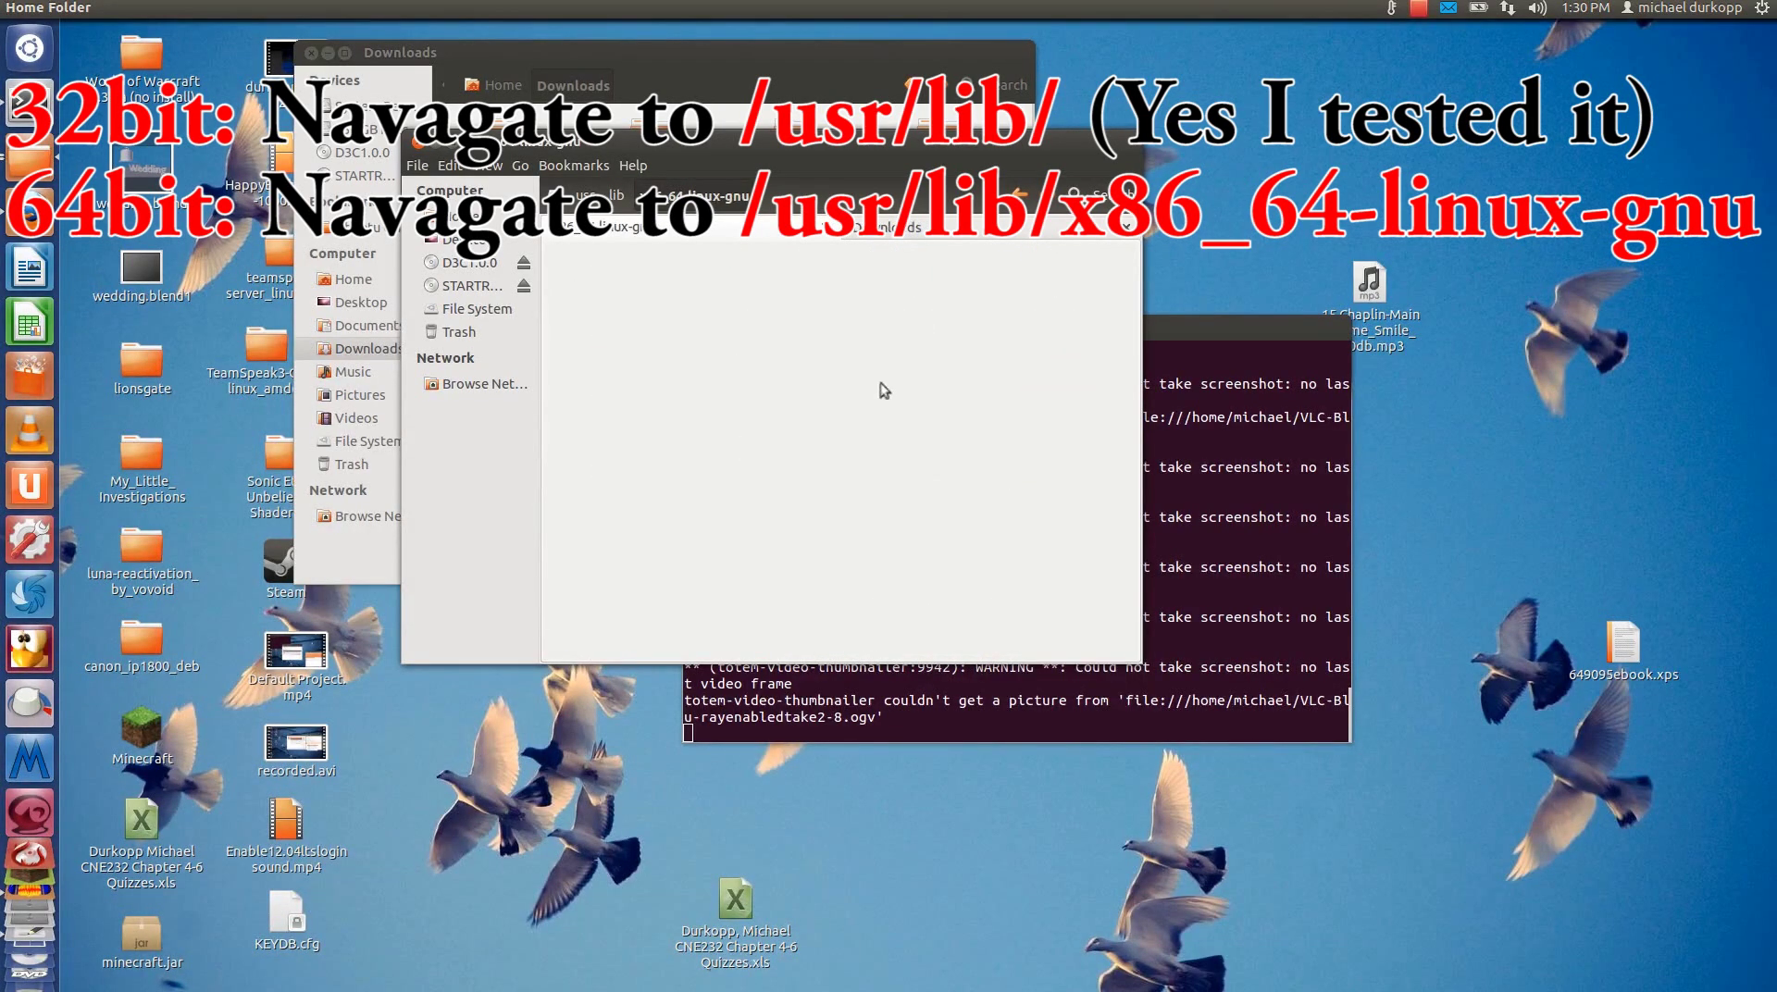
scroll(870, 393, down, 1)
scroll(856, 385, down, 5)
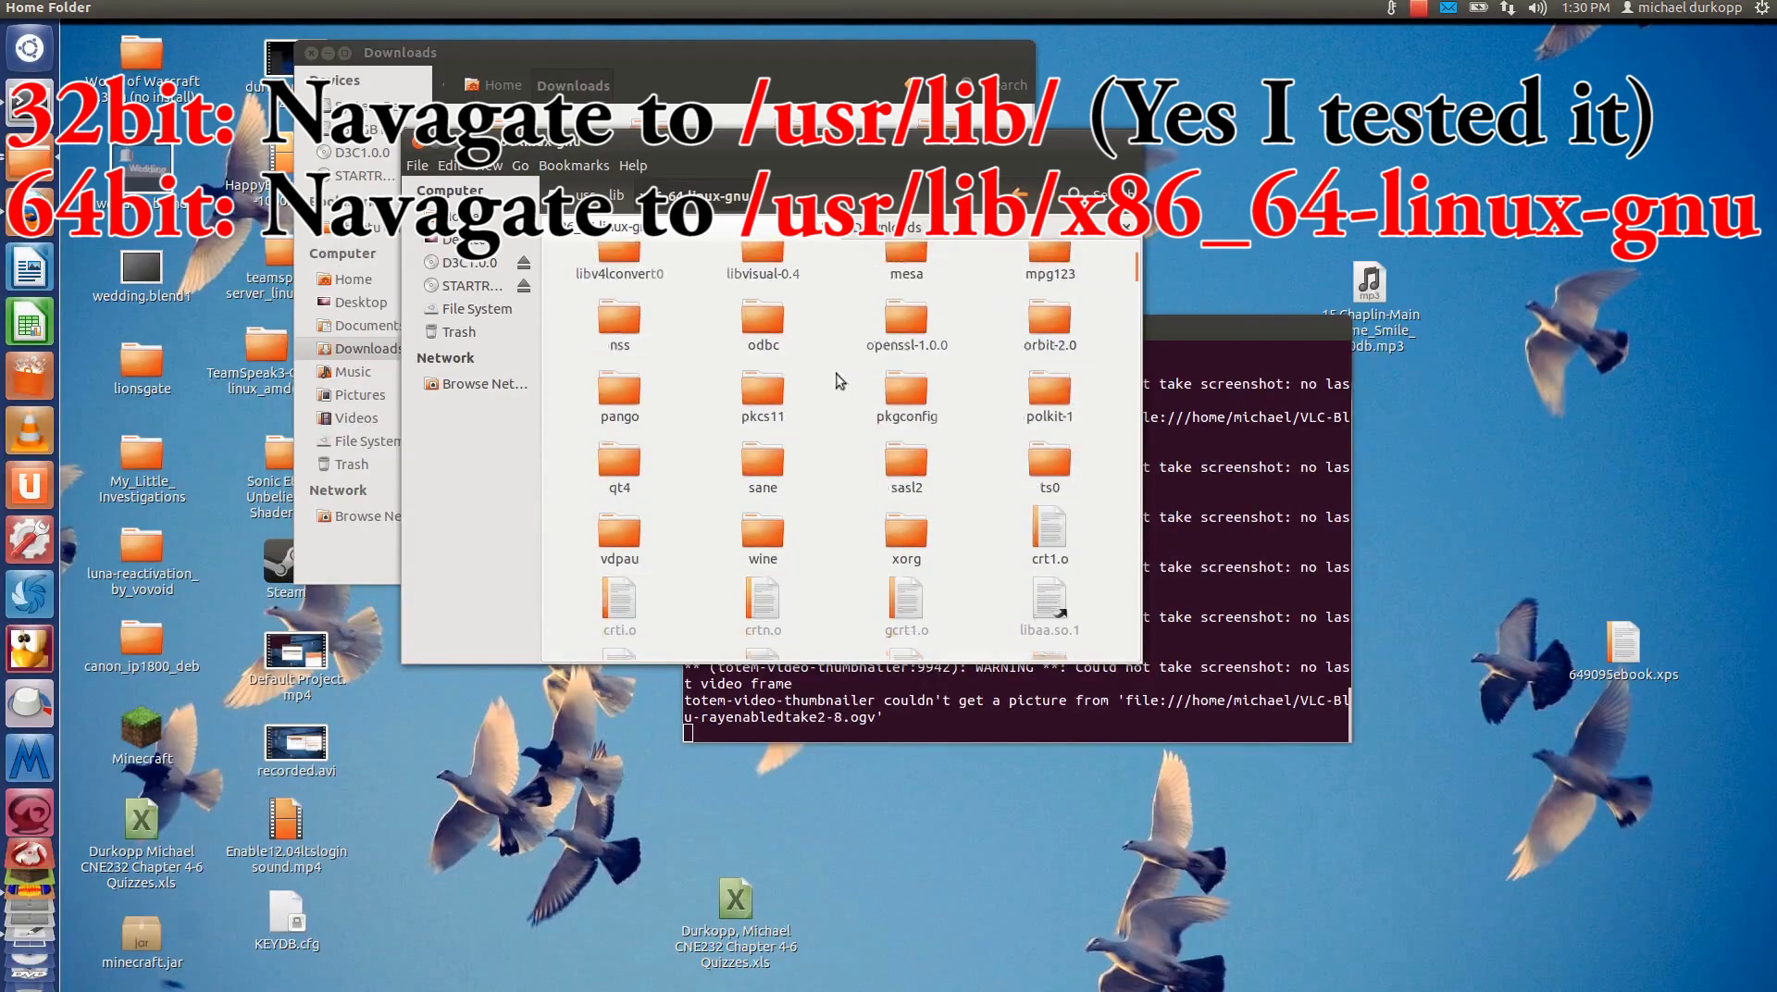
scroll(836, 375, down, 1)
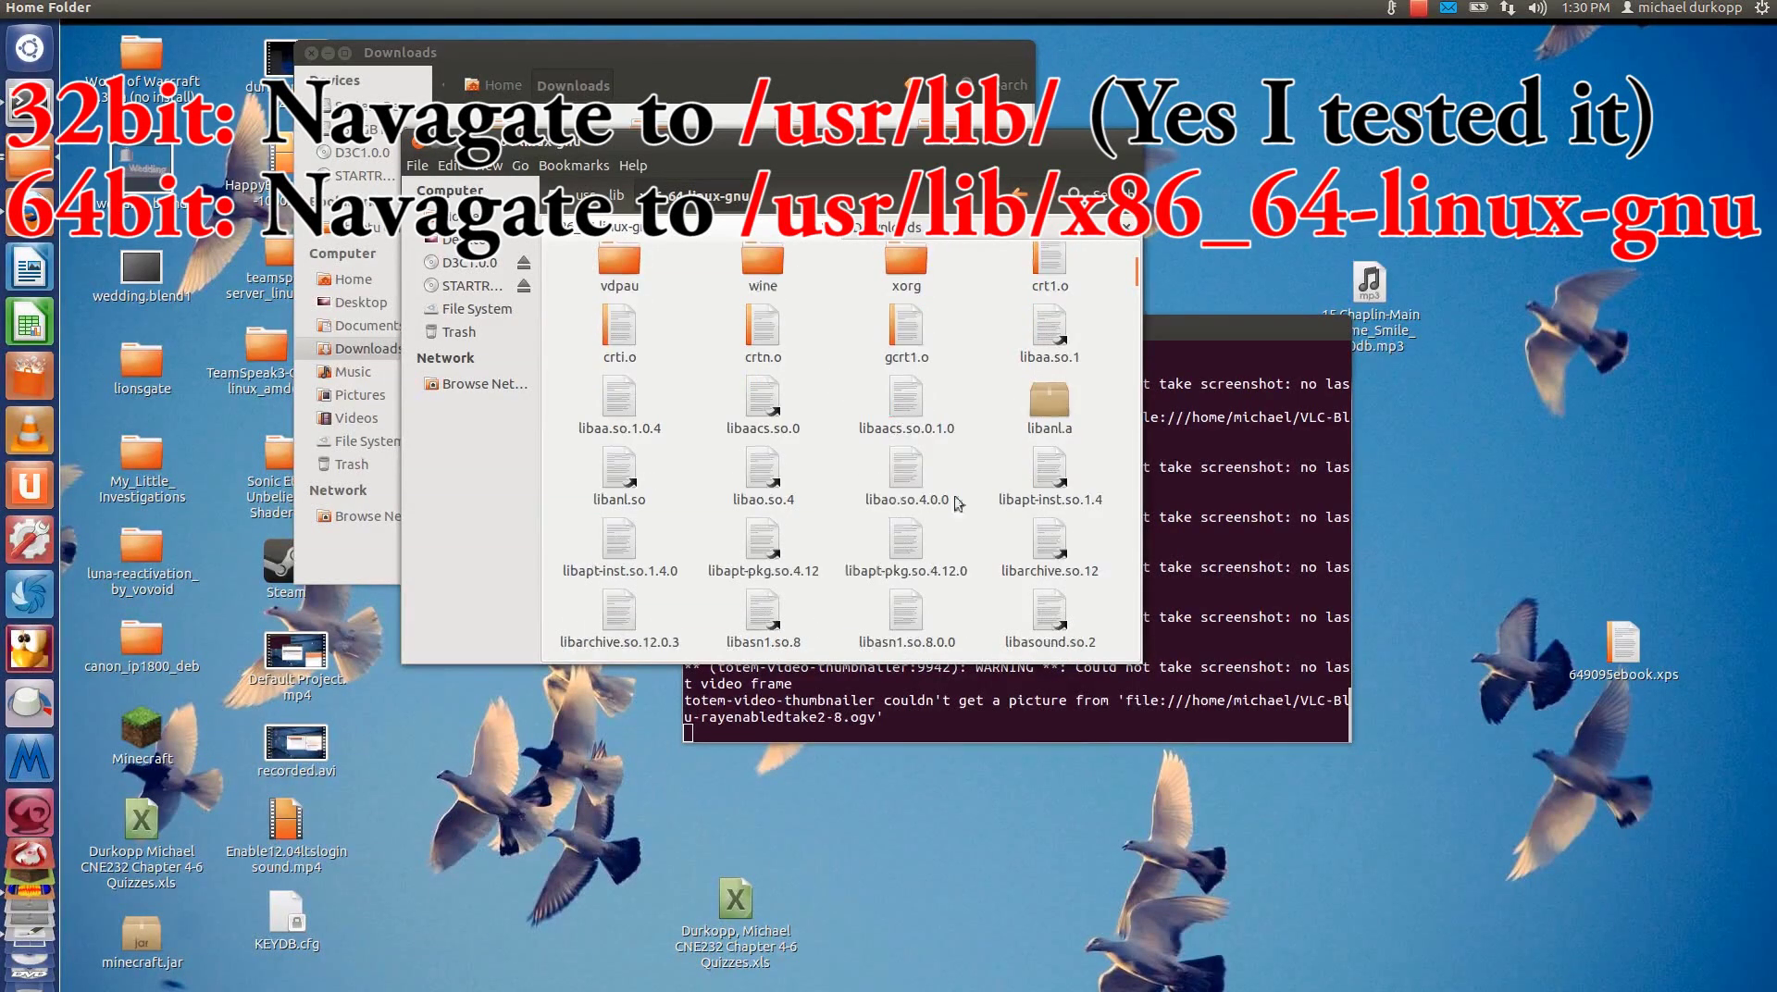
- Rename the existing libaacs.so.0 to libaacs.so.0.old
click(760, 411)
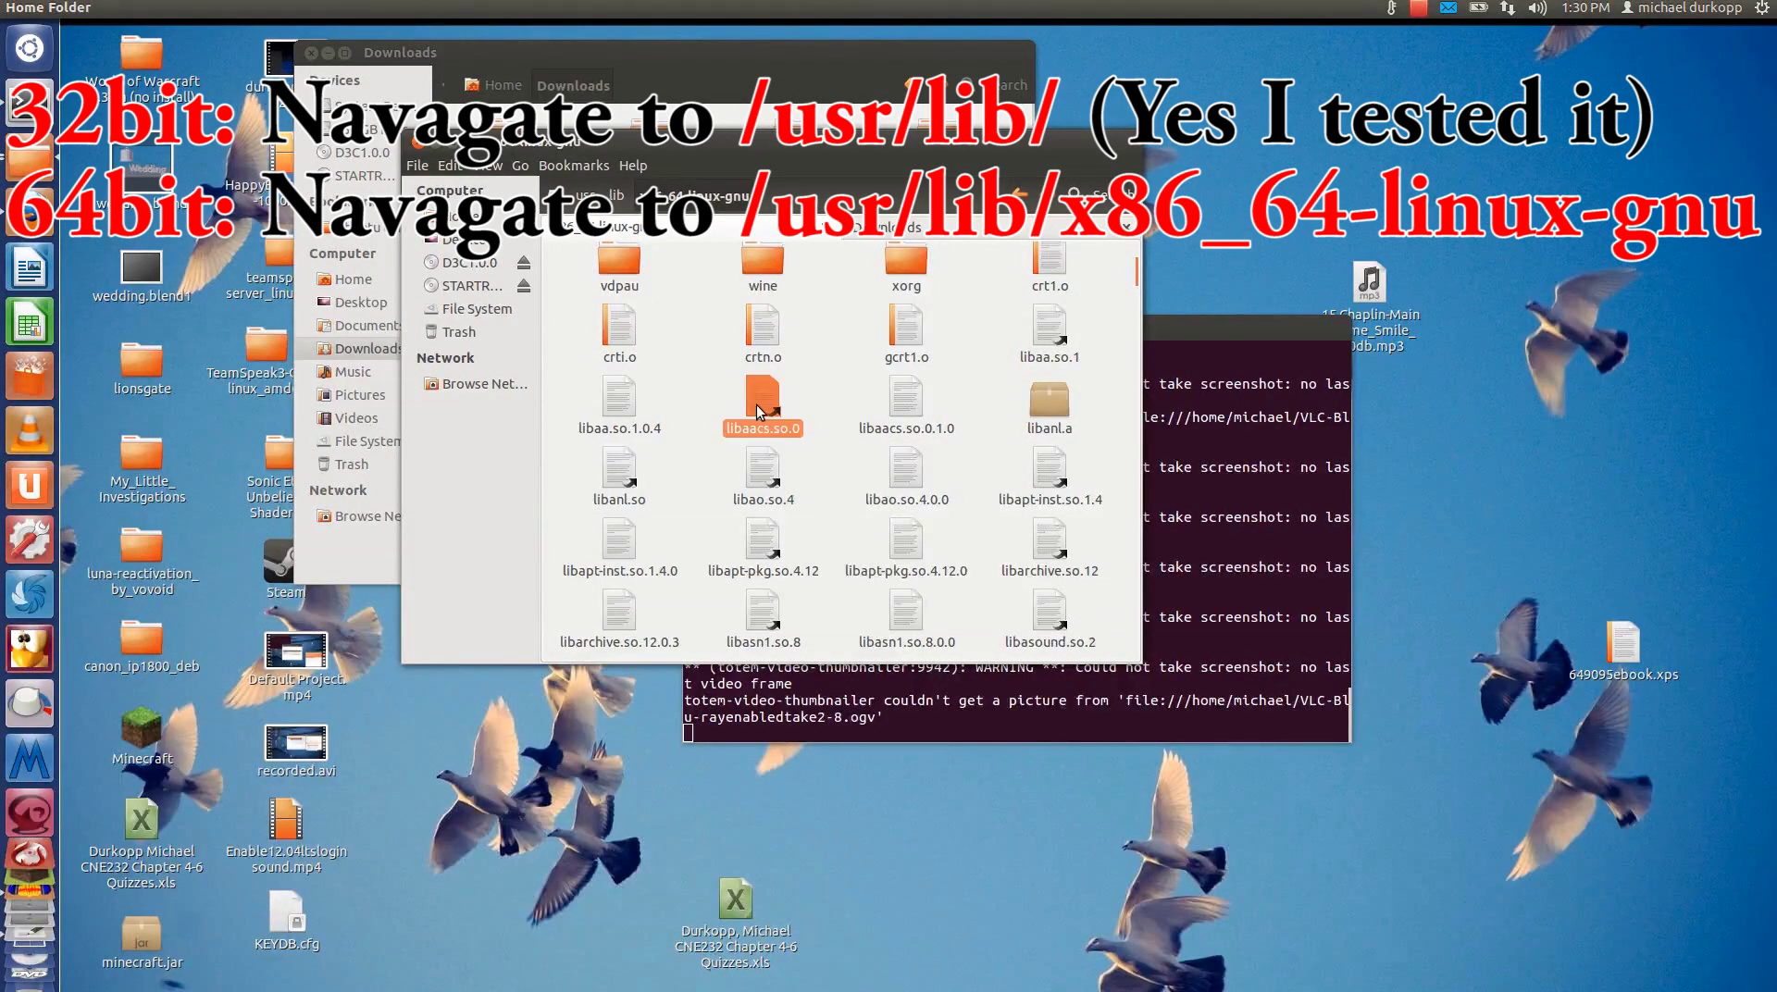
right_click(769, 429)
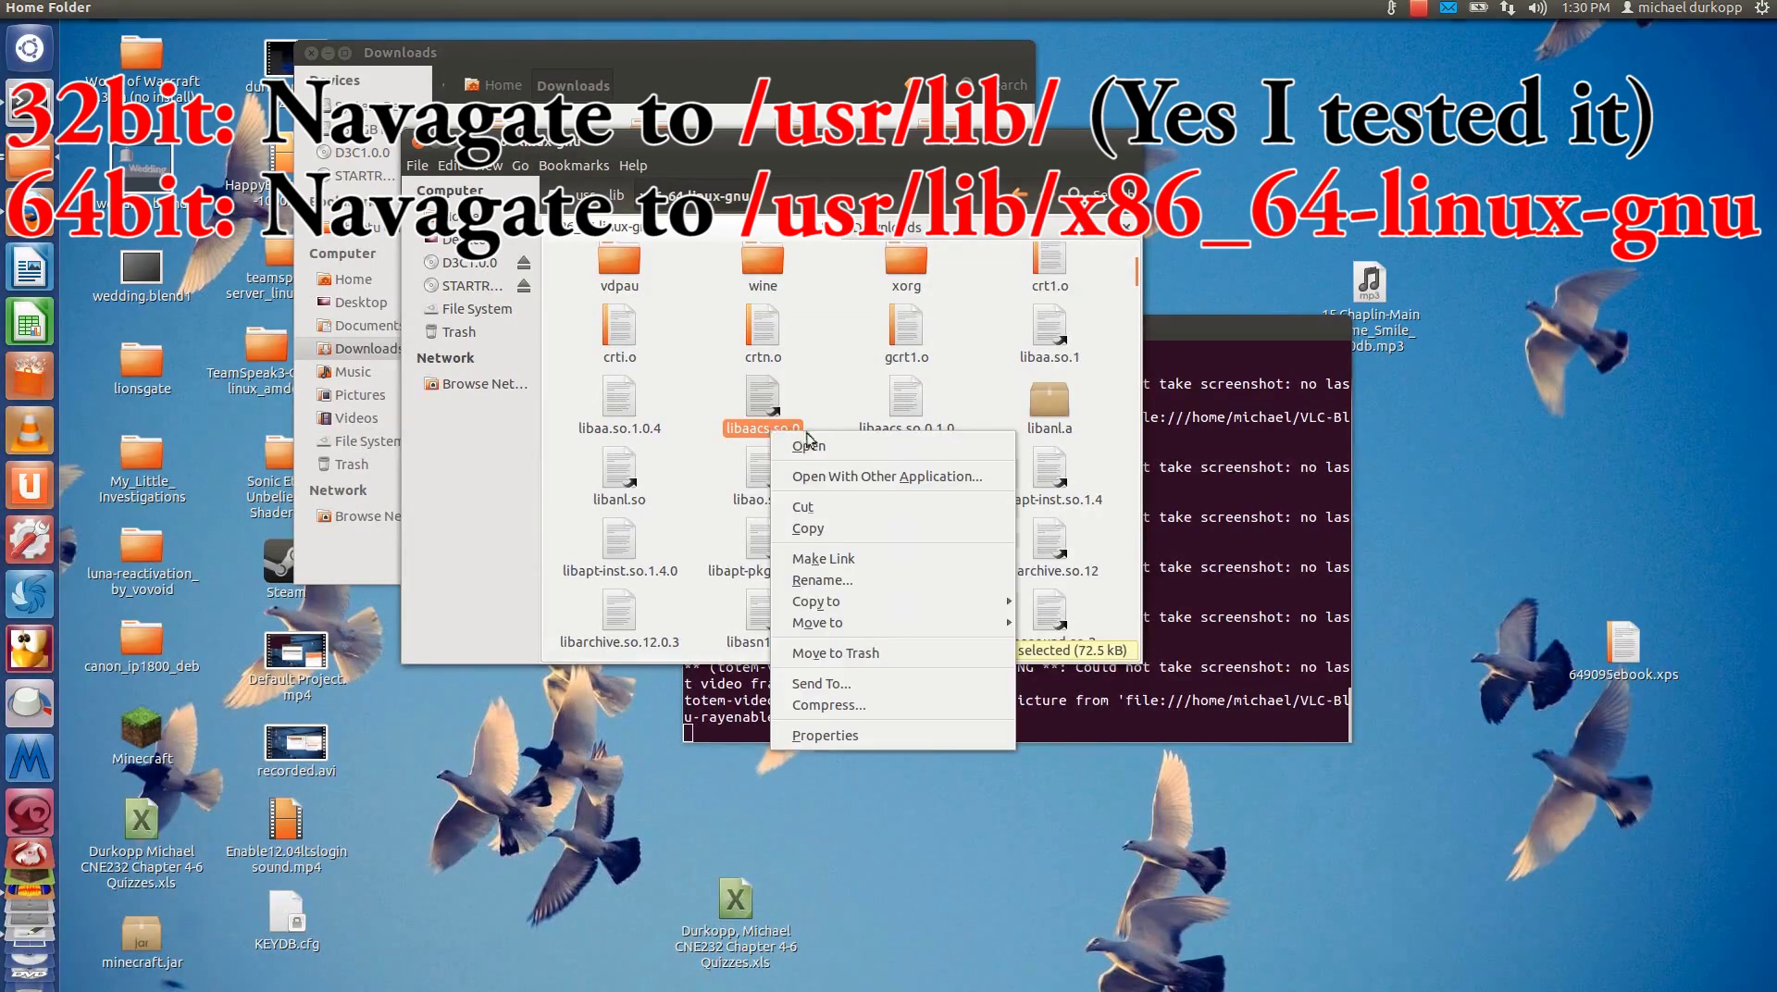
click(823, 579)
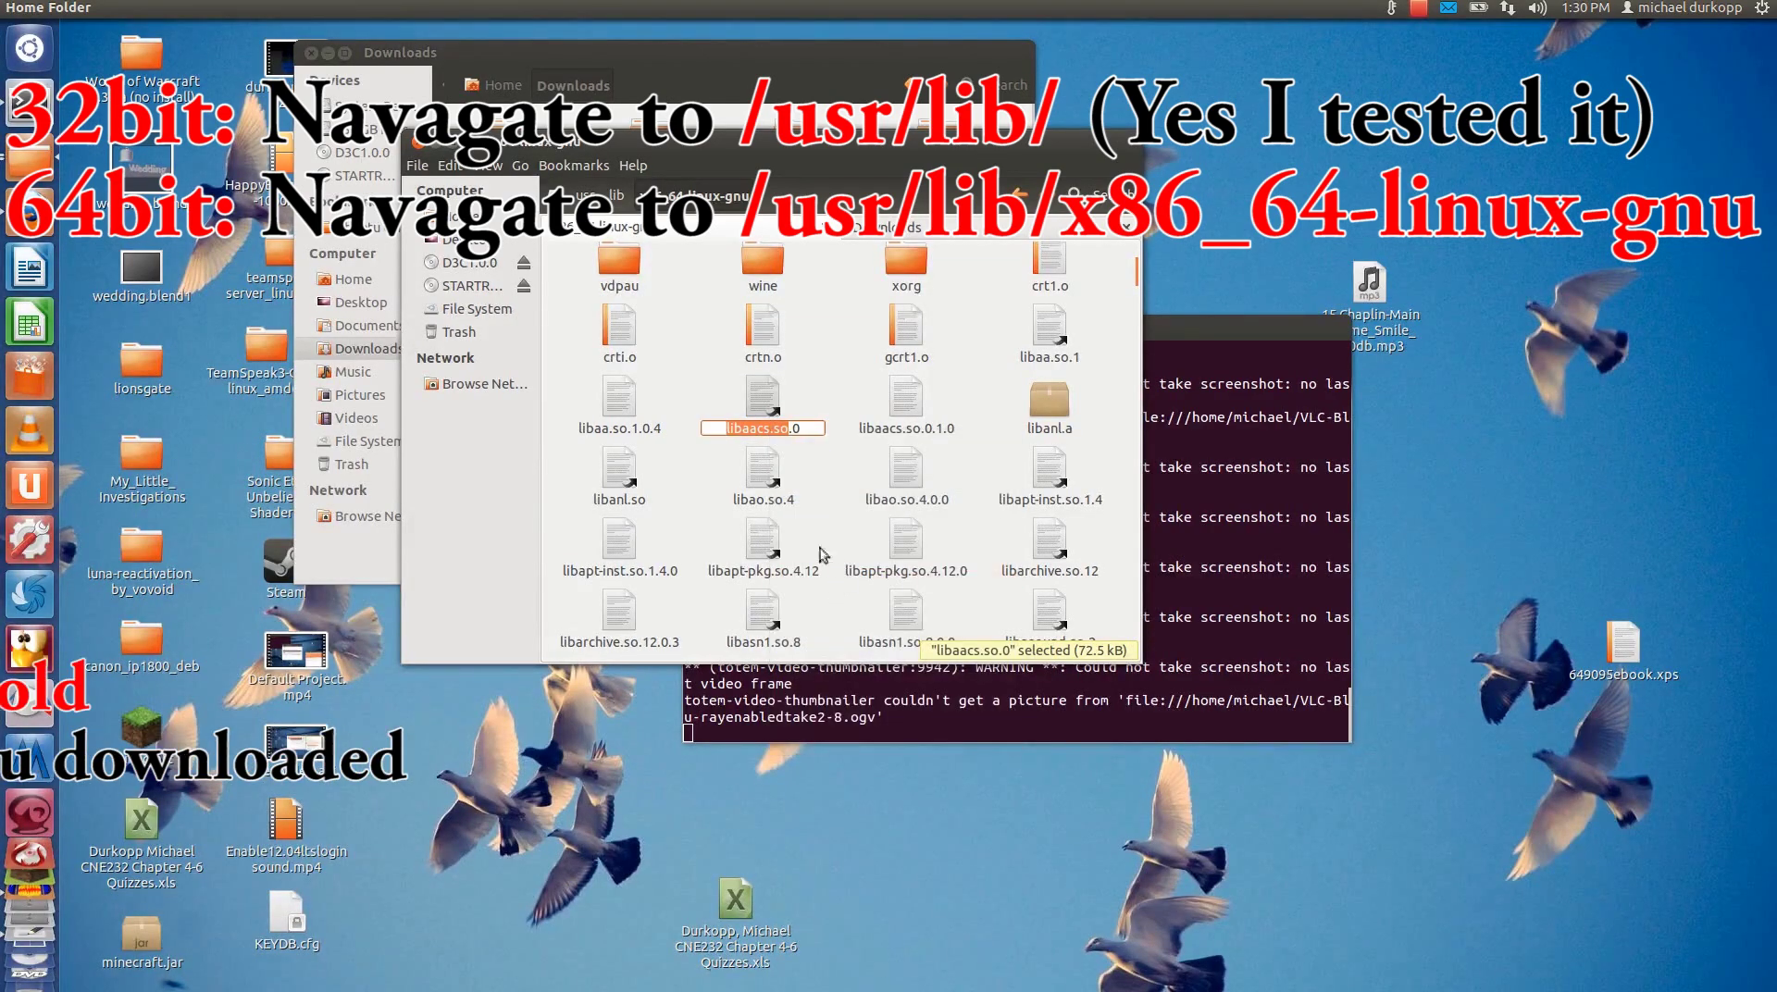
click(816, 427)
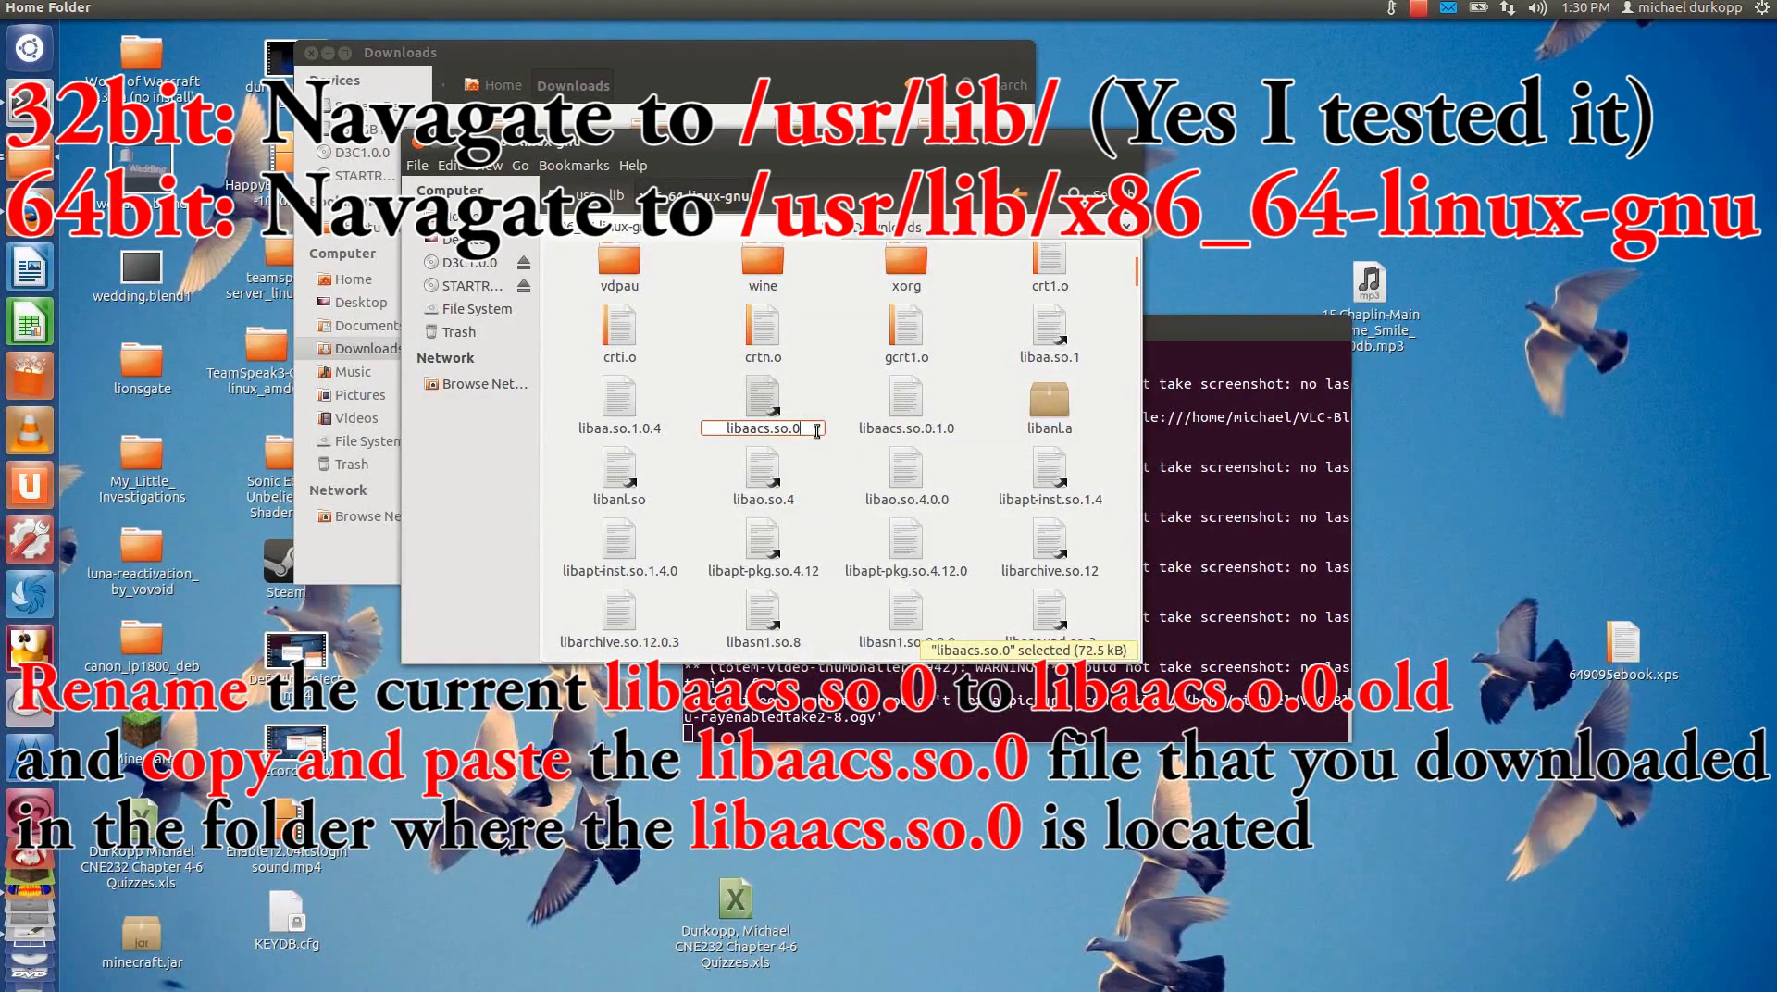
text(.old)
key(Return)
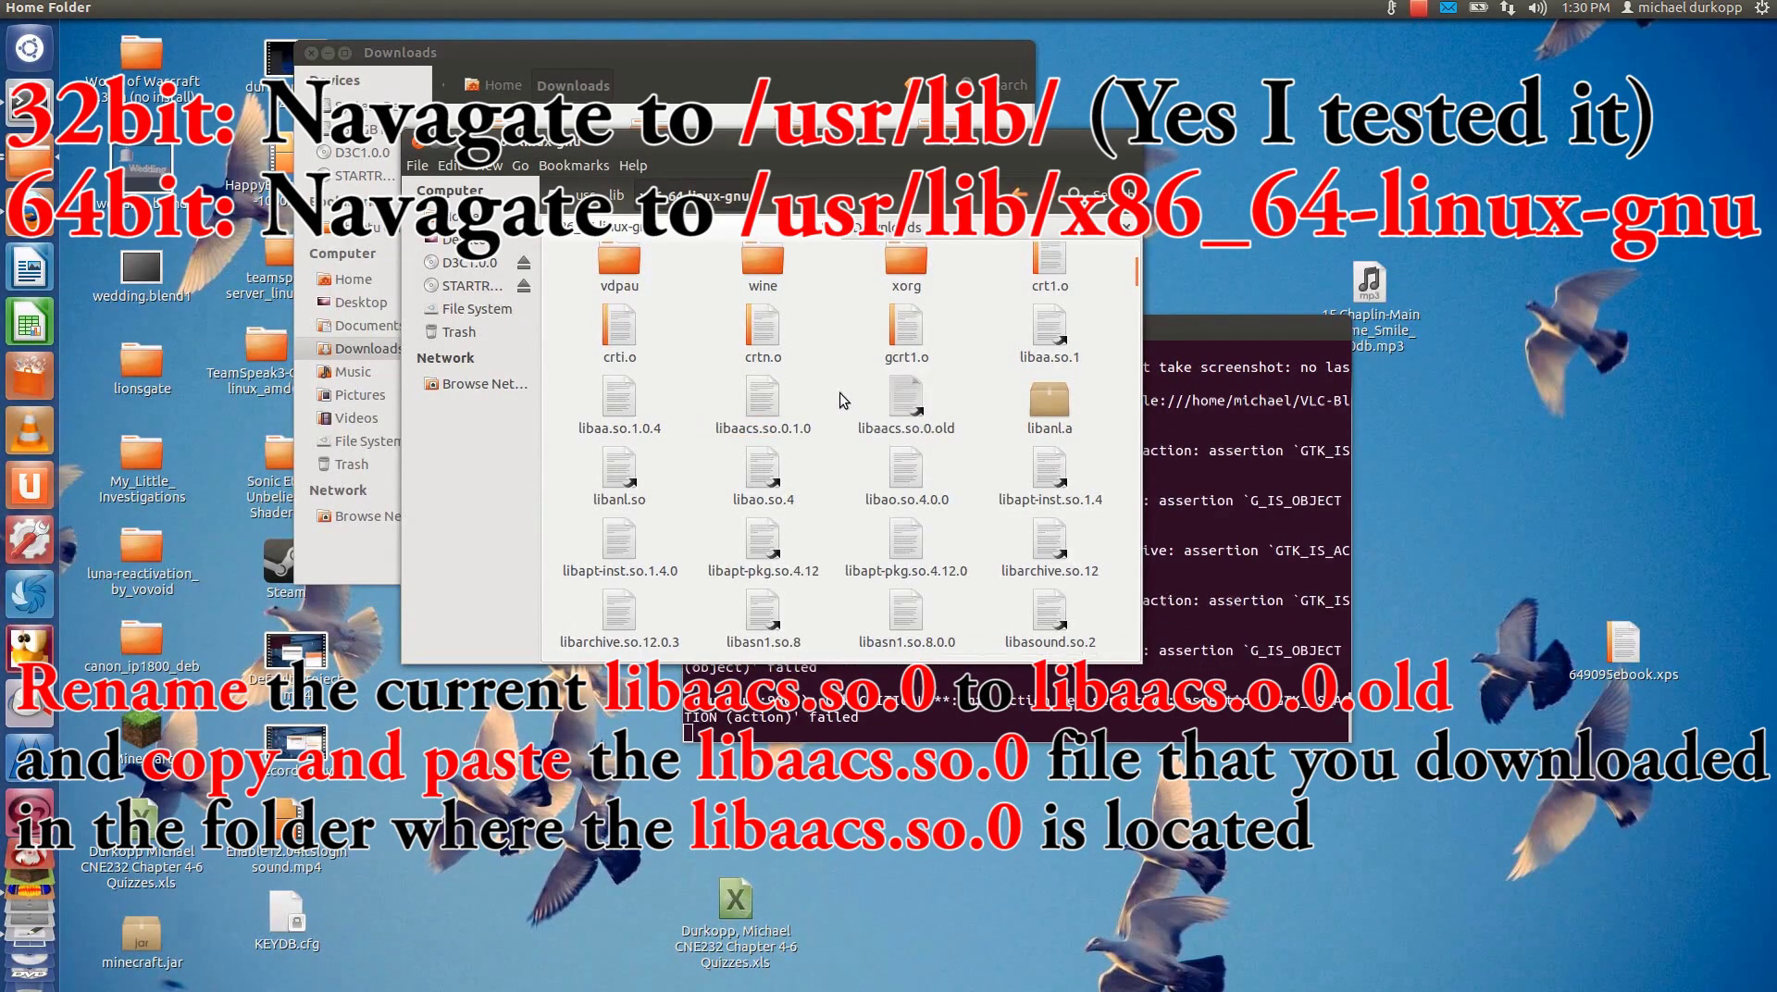
- Drag the downloaded libaacs.so.0 from Downloads into x86_64-linux-gnu
key(alt+Left)
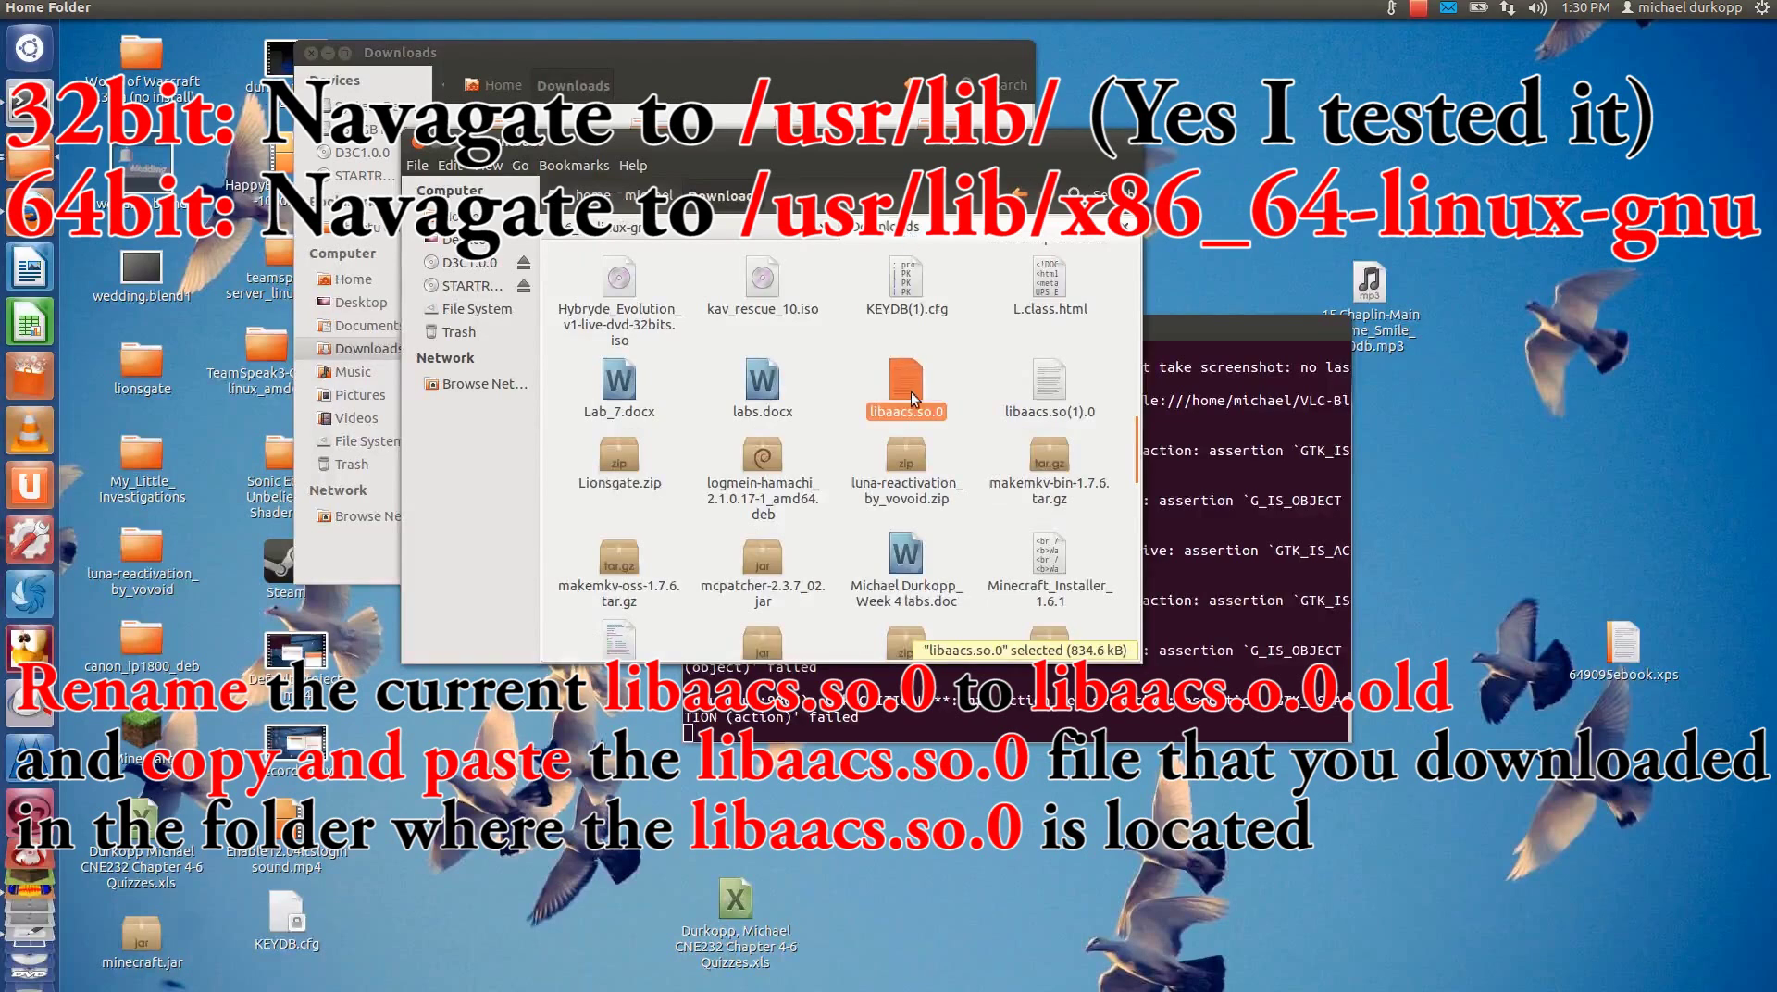
drag(906, 380, 728, 440)
click(841, 440)
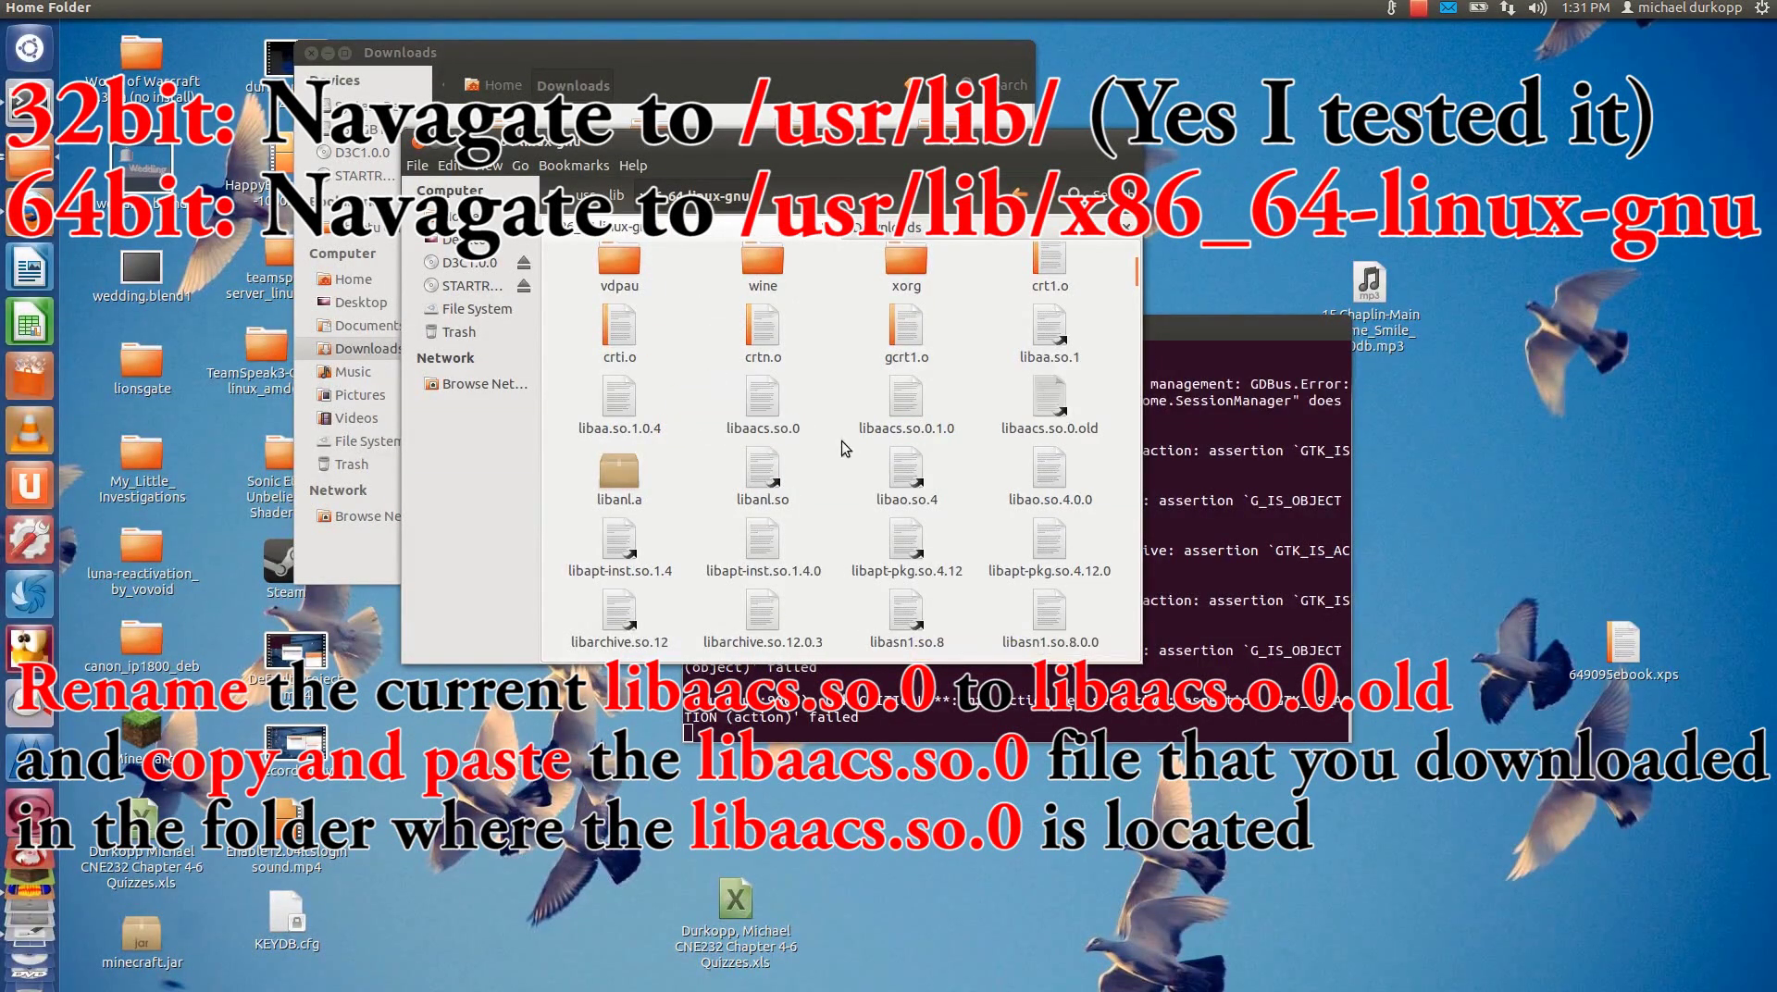
- Close the folder windows and play the STARTREK11D1AC Blu-ray via VLC's Open Disc dialog
click(419, 147)
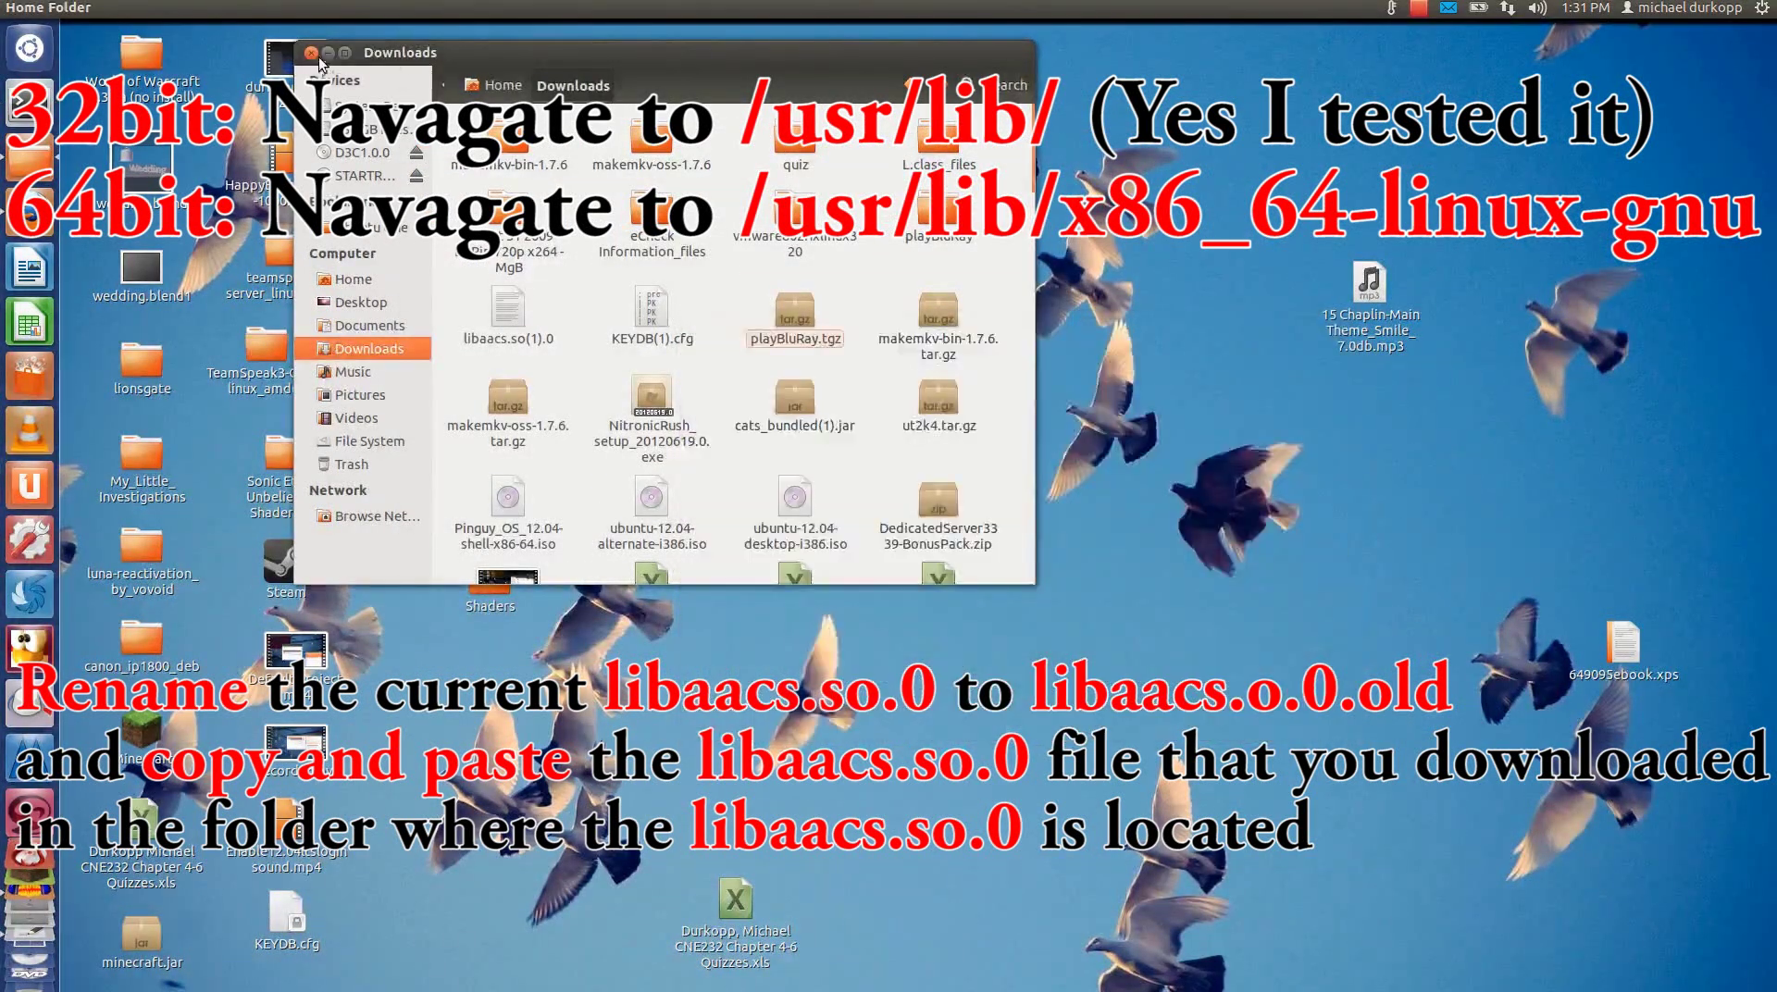
click(313, 54)
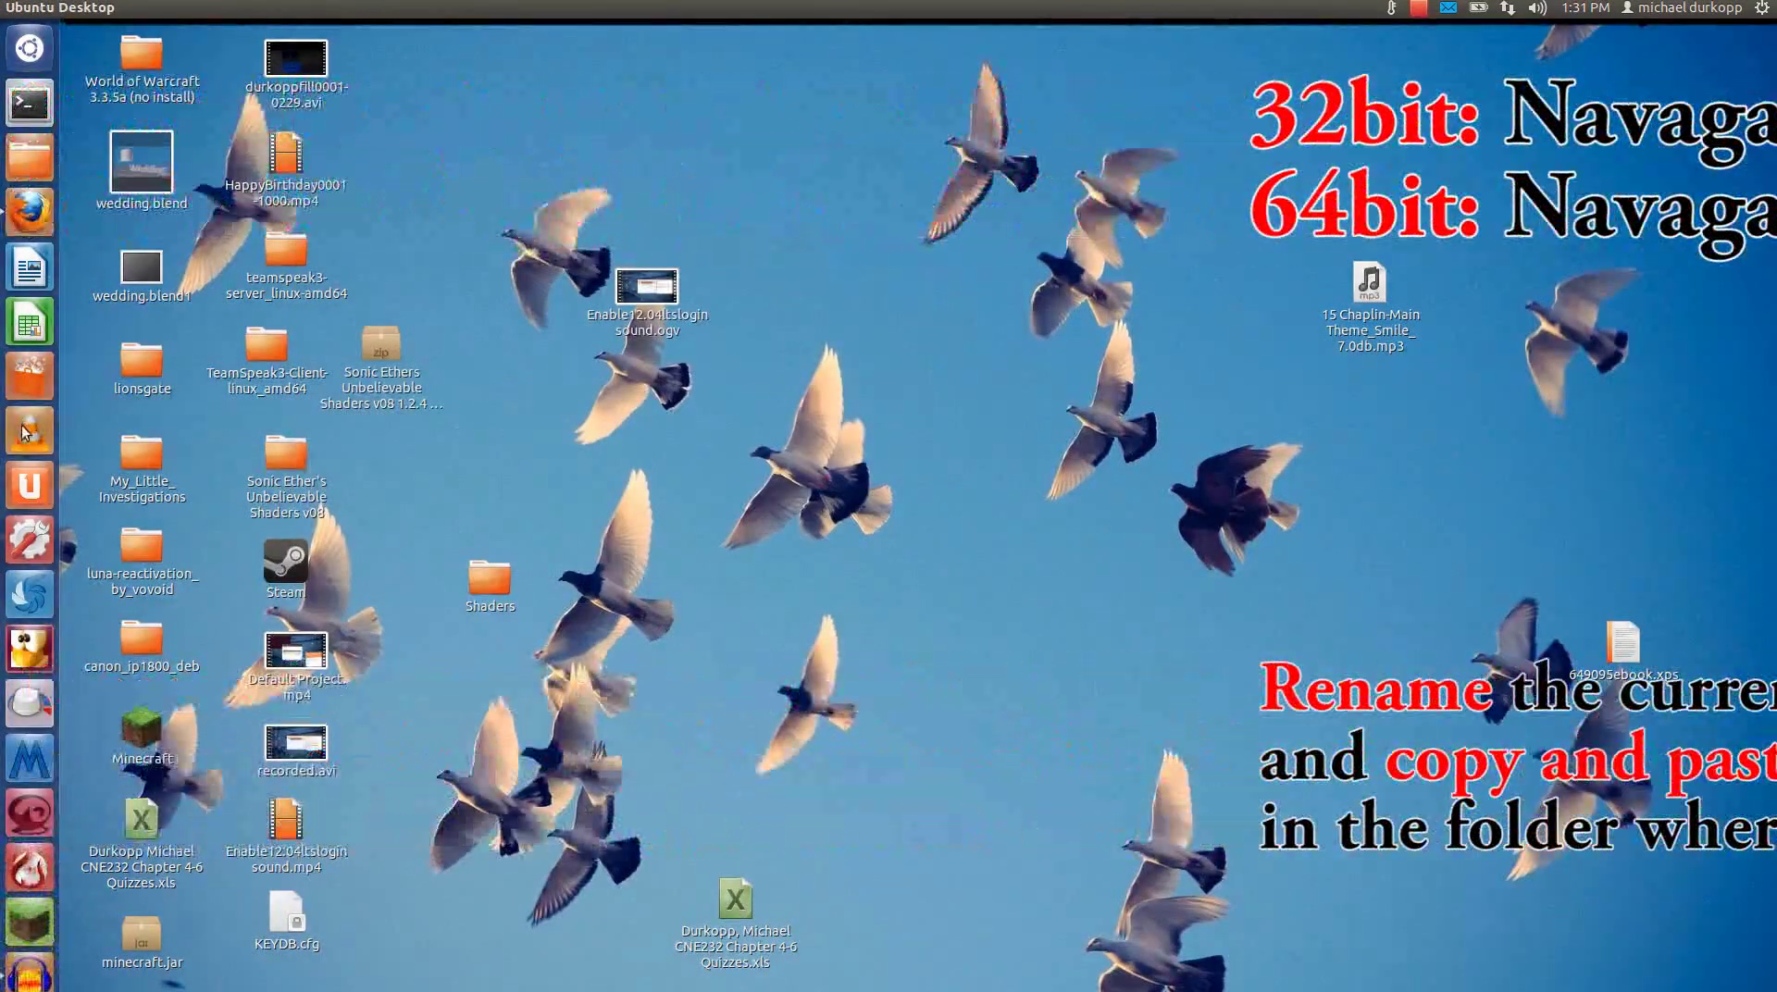
click(85, 7)
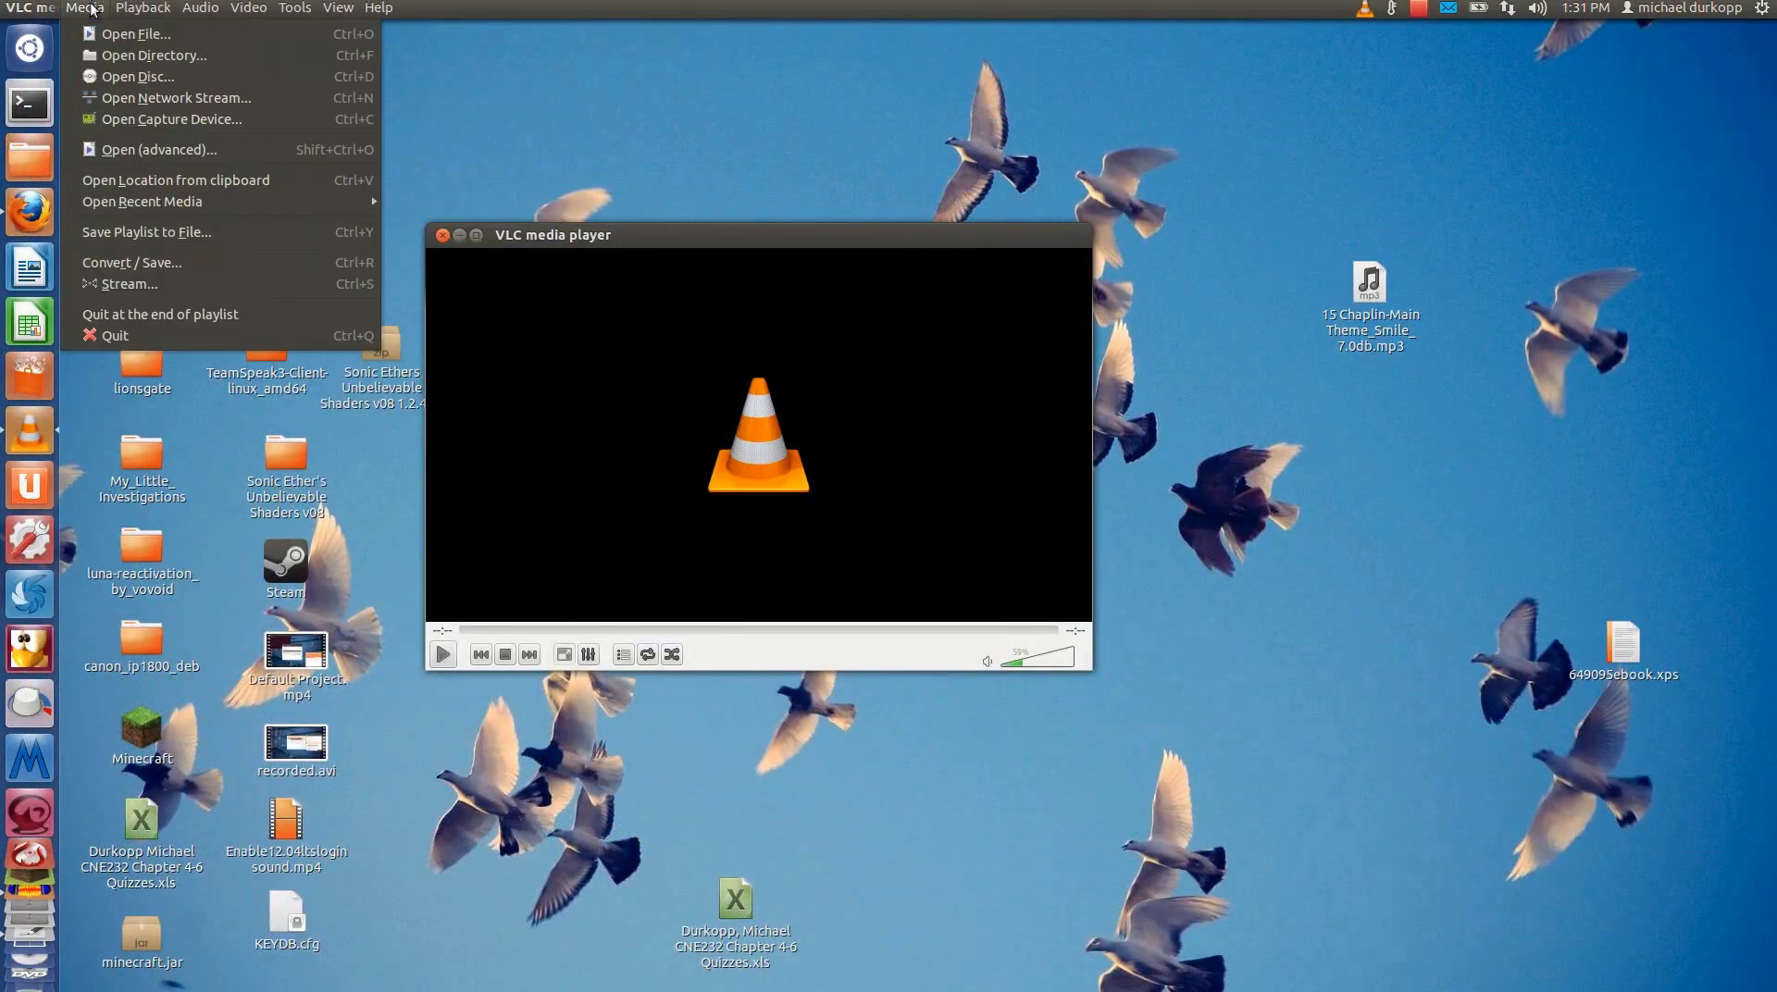
click(110, 77)
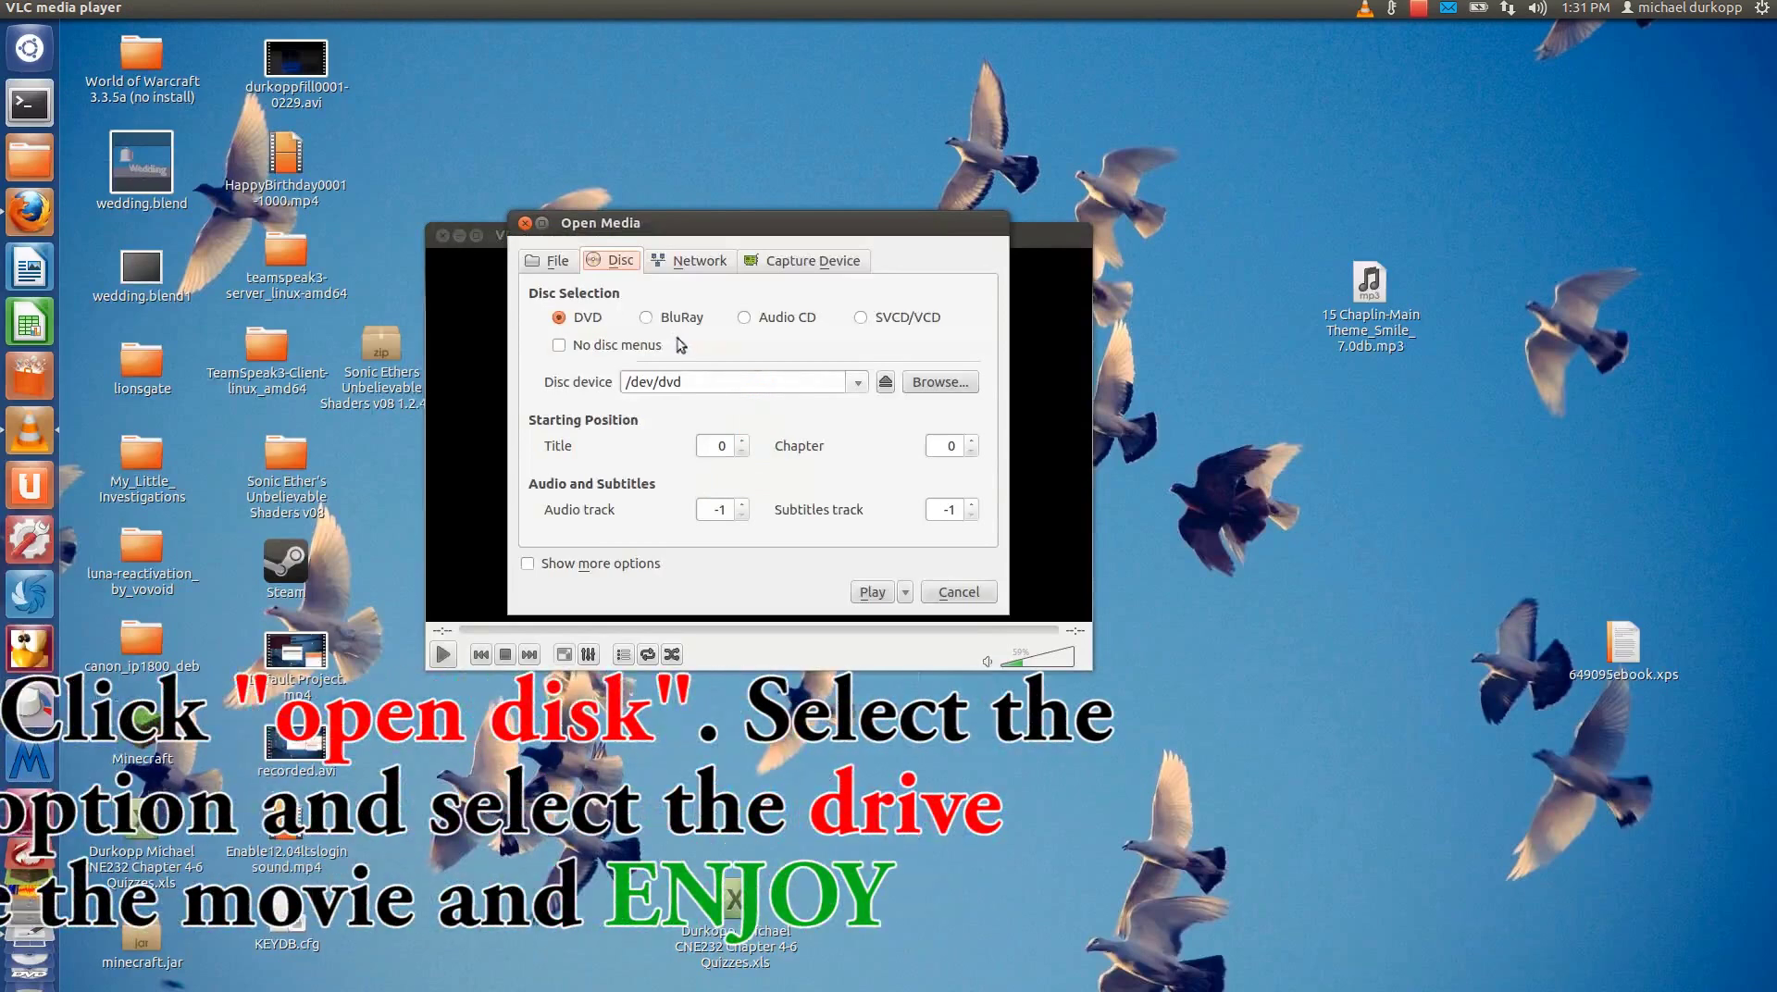
click(646, 317)
click(942, 380)
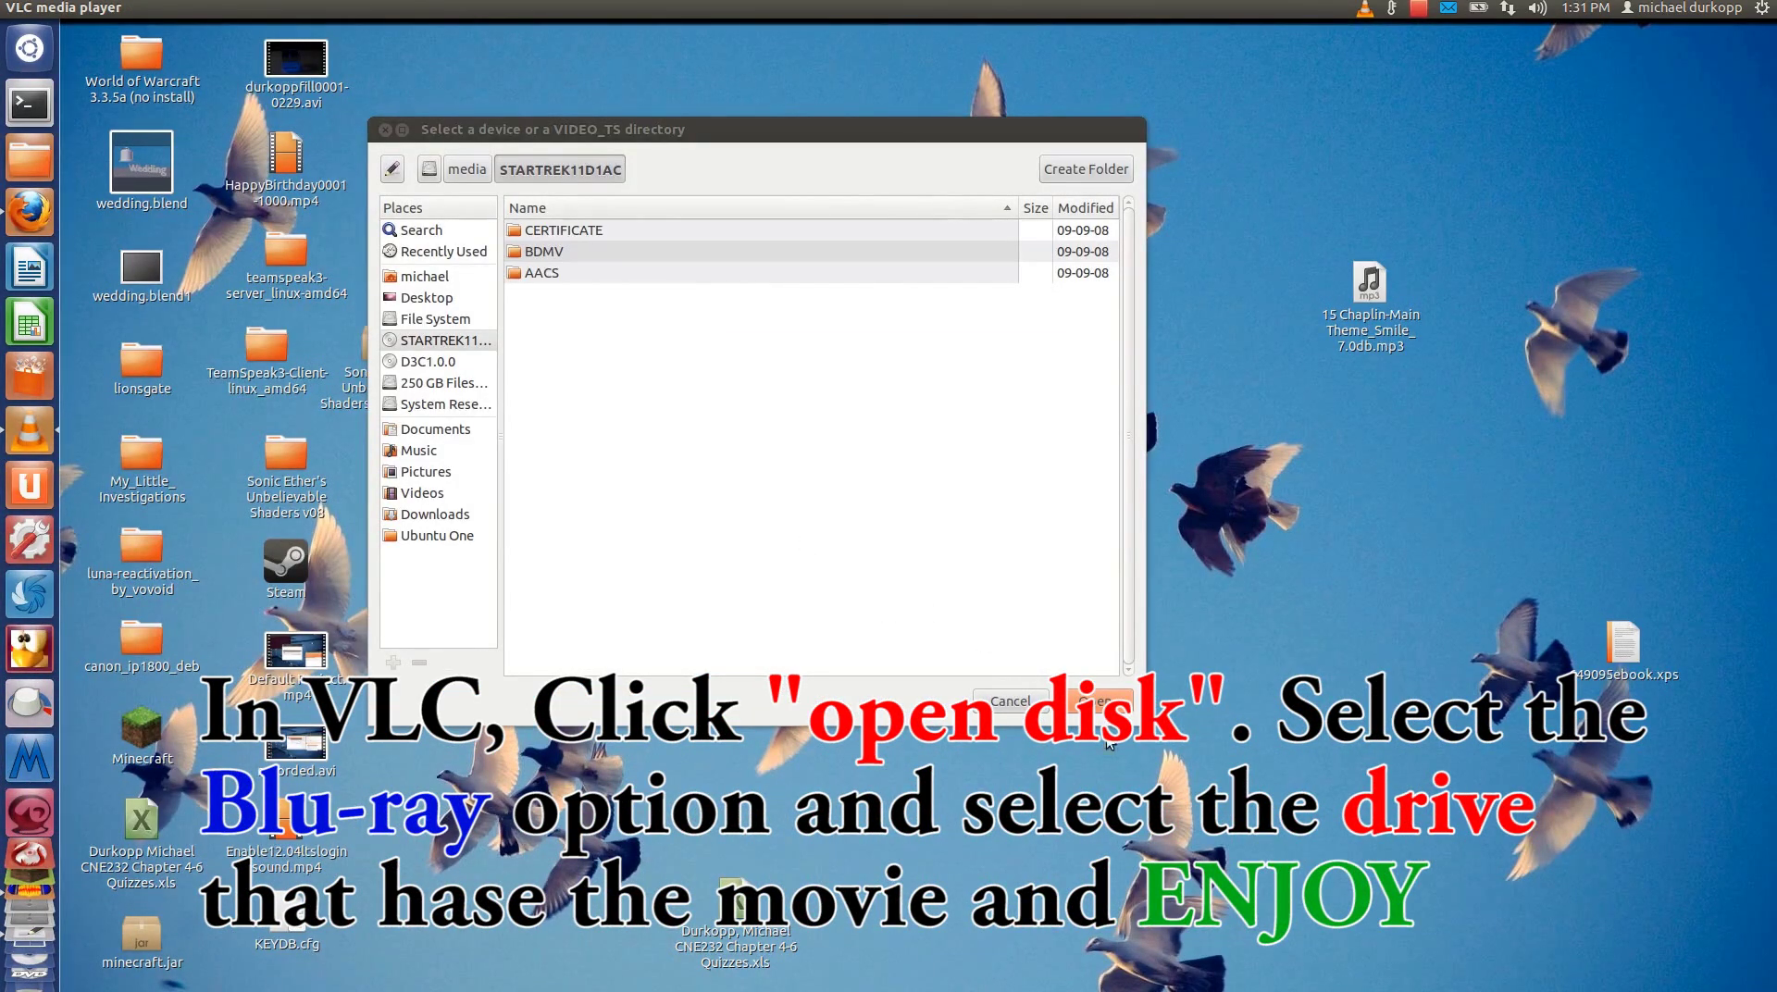
click(1073, 708)
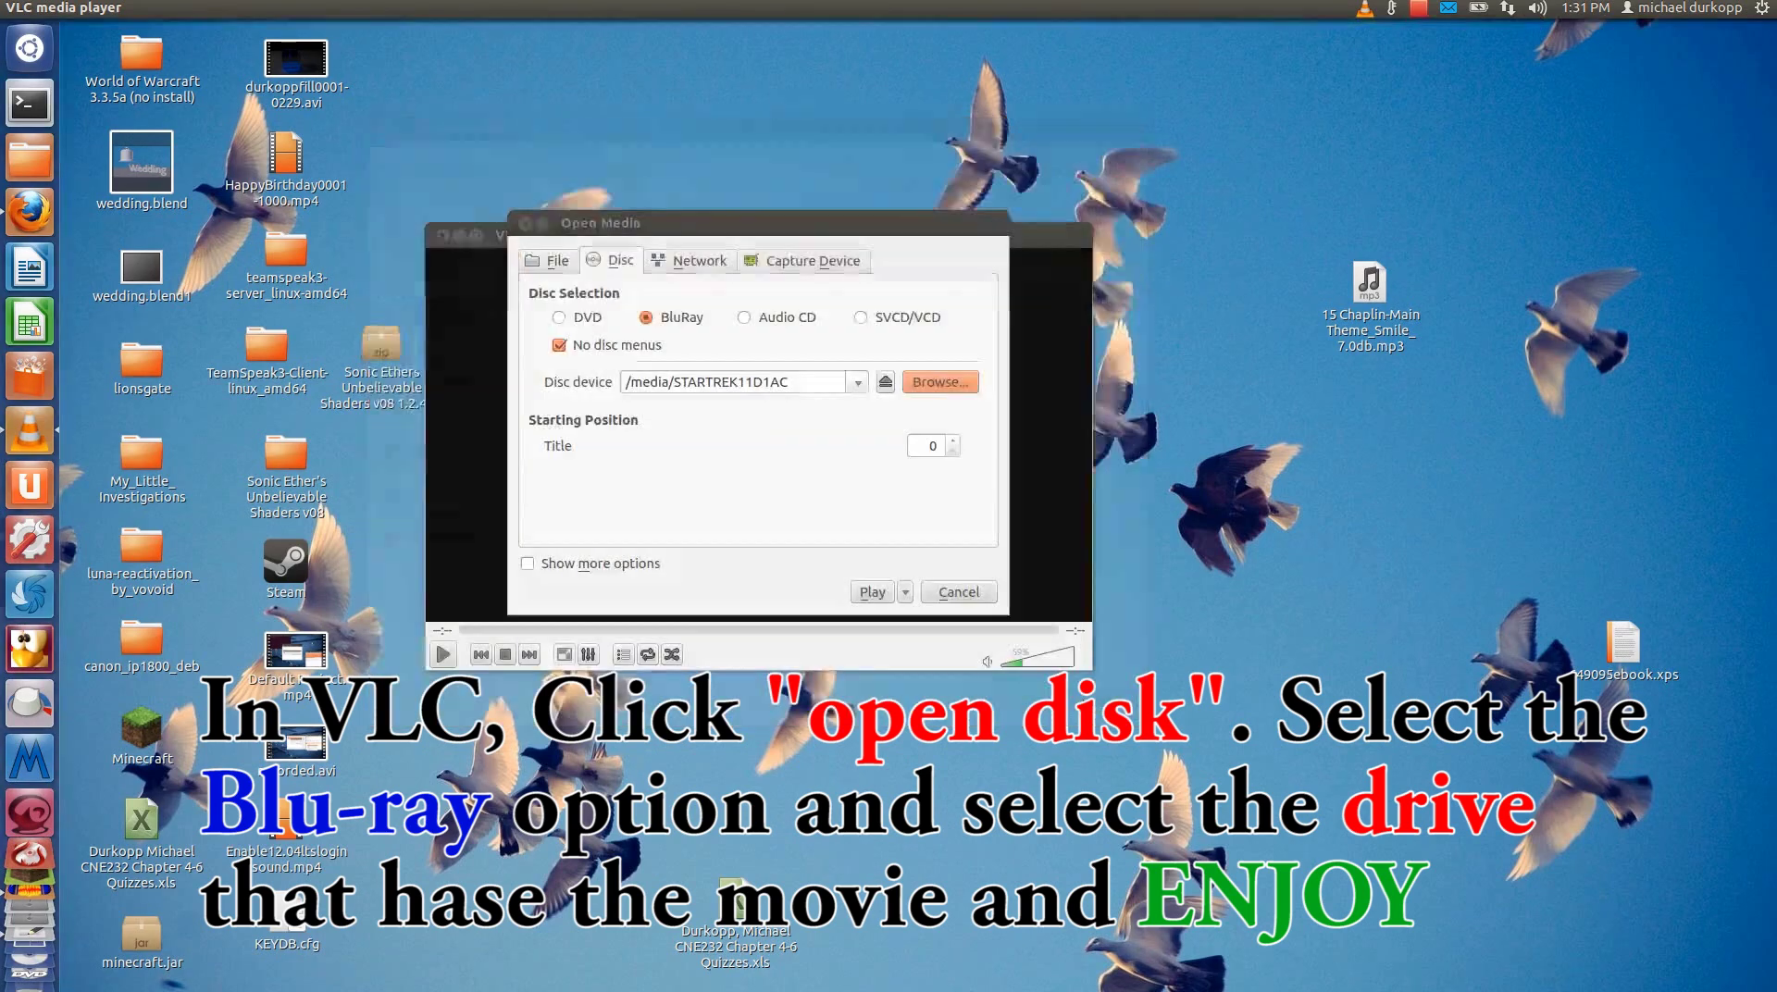
click(875, 594)
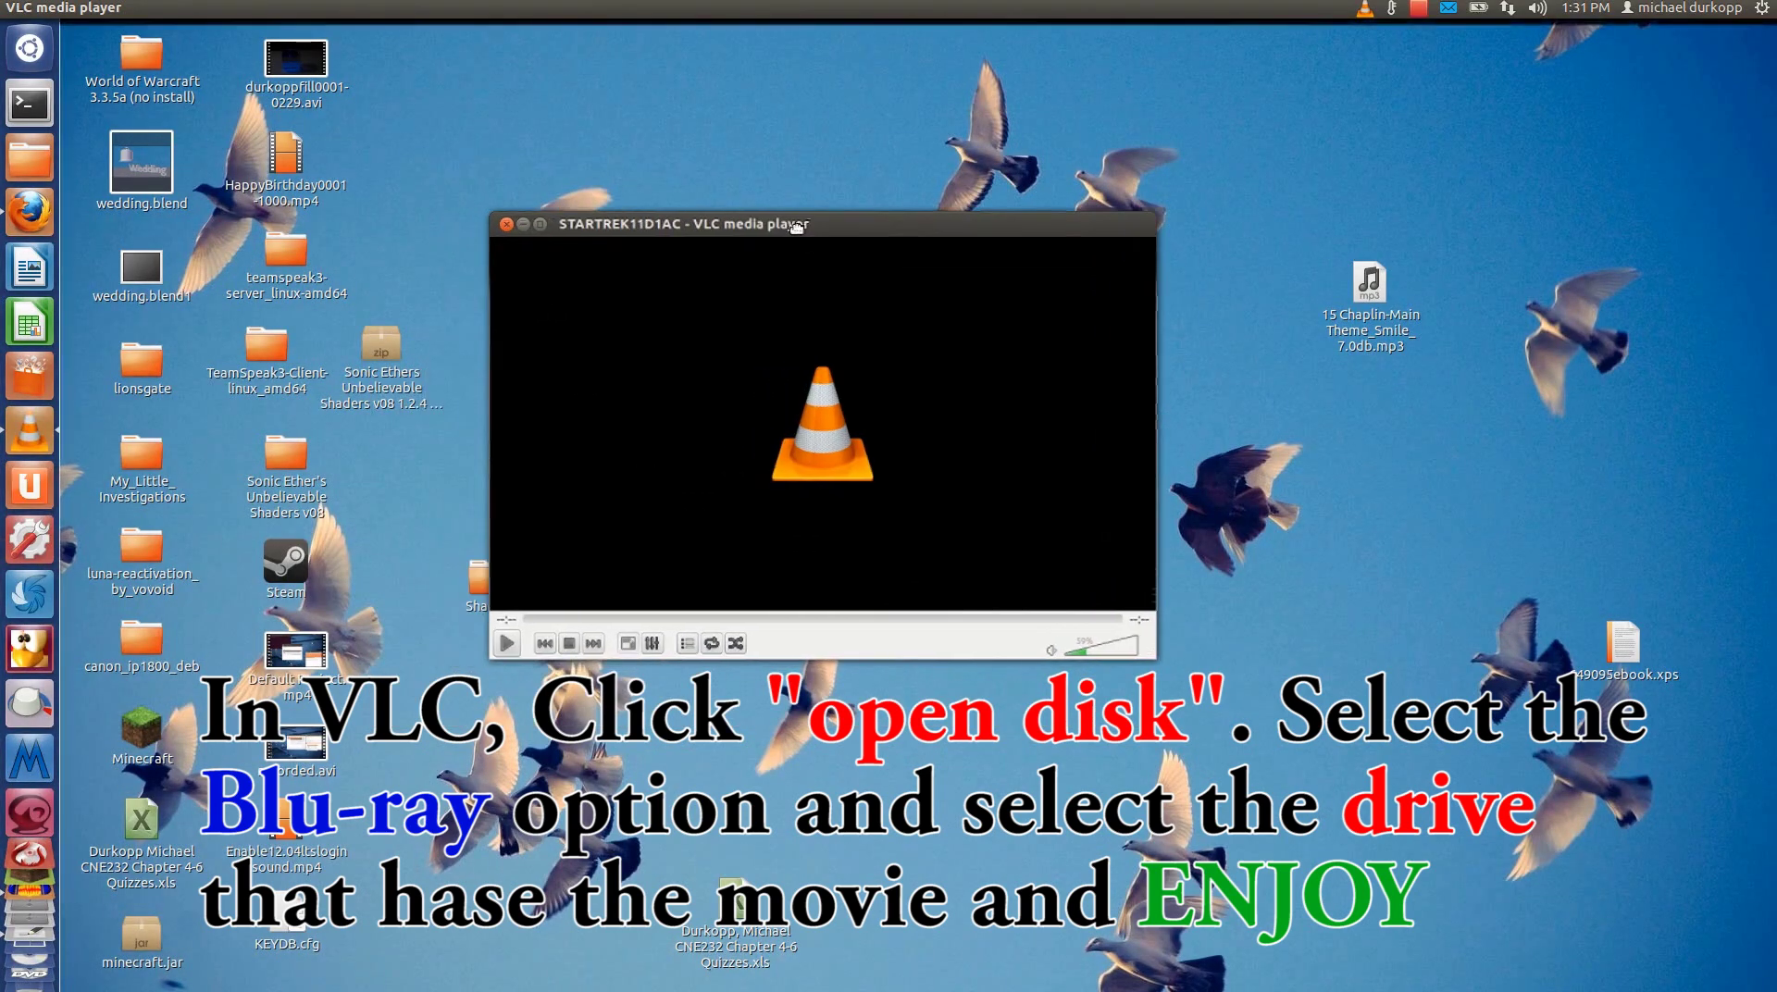
- Raise the volume to 117%, skip two chapters, pause at 35:36, then close VLC
drag(731, 237, 795, 226)
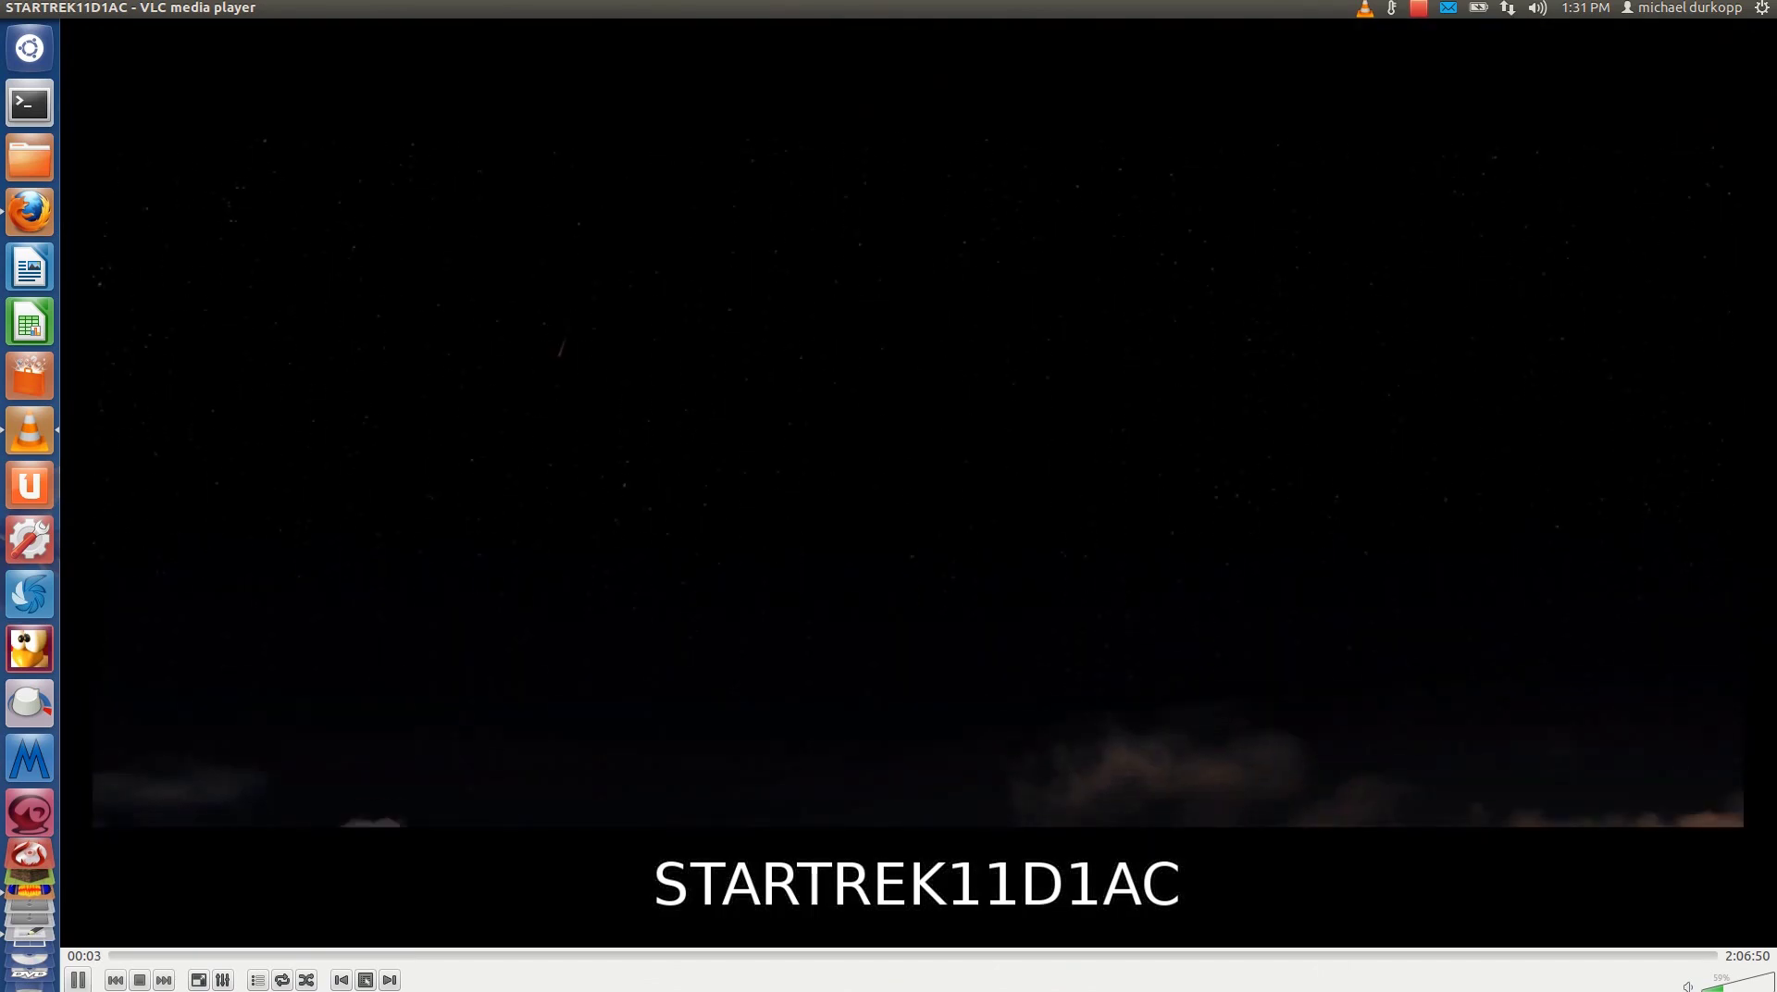
click(1730, 986)
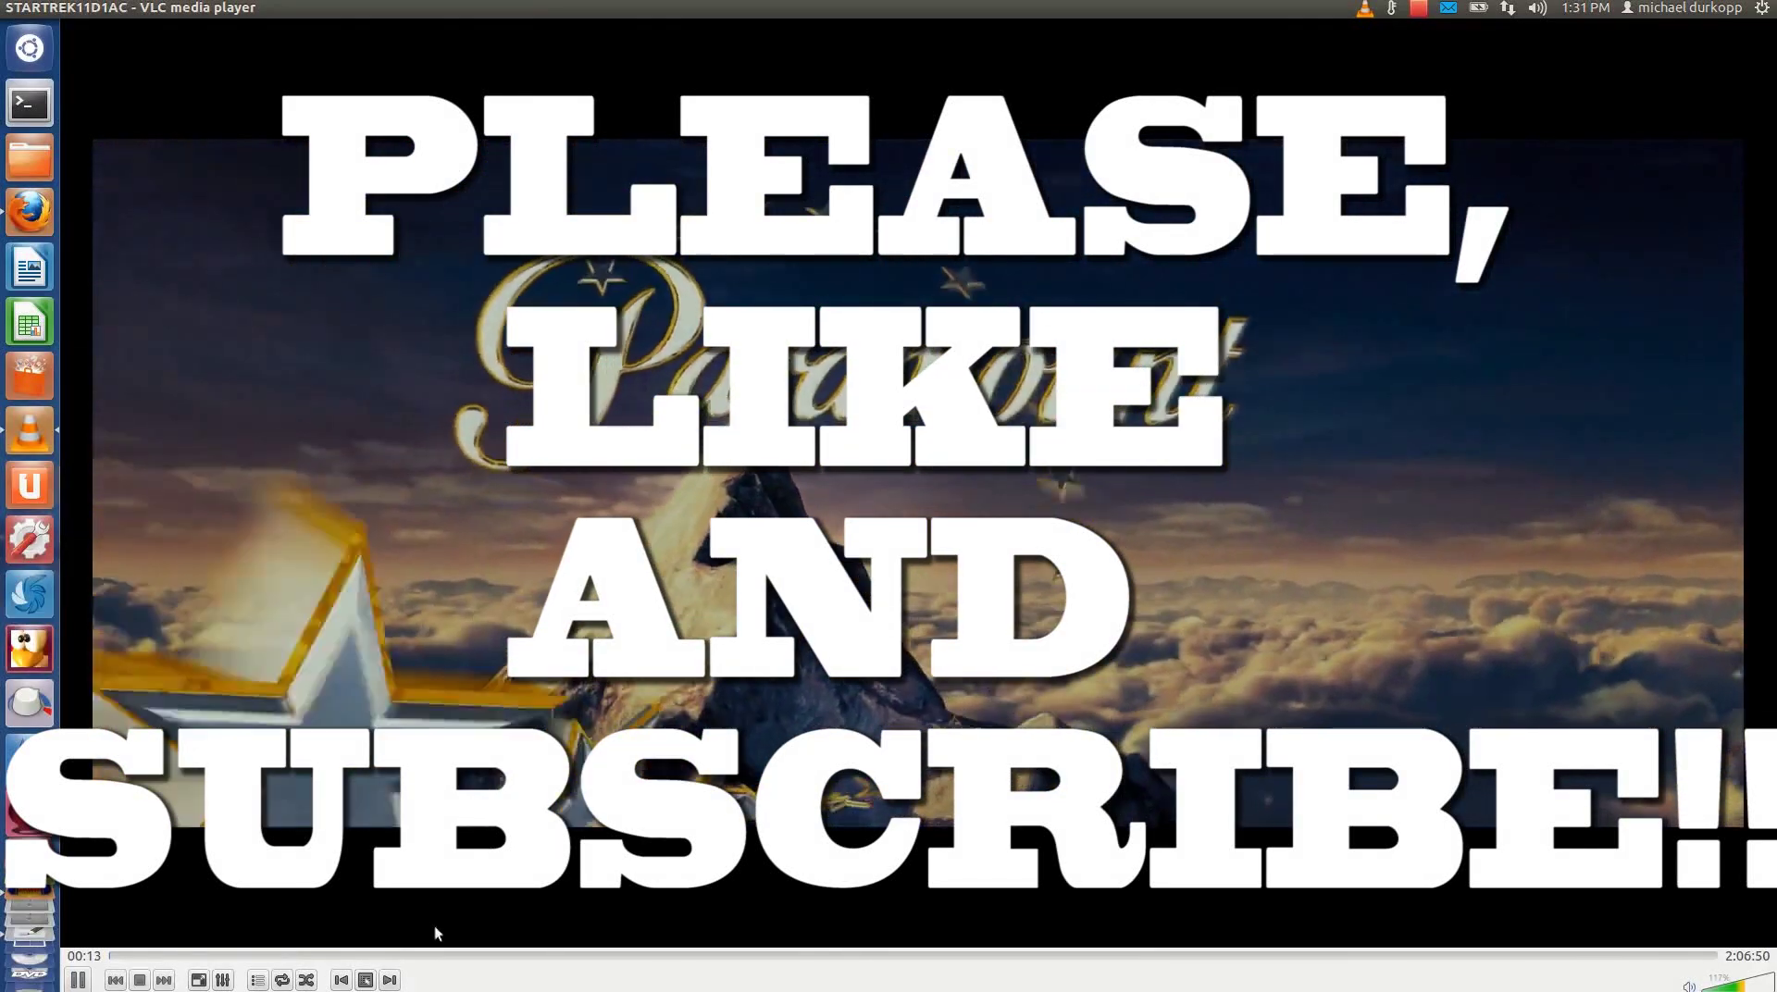
click(391, 981)
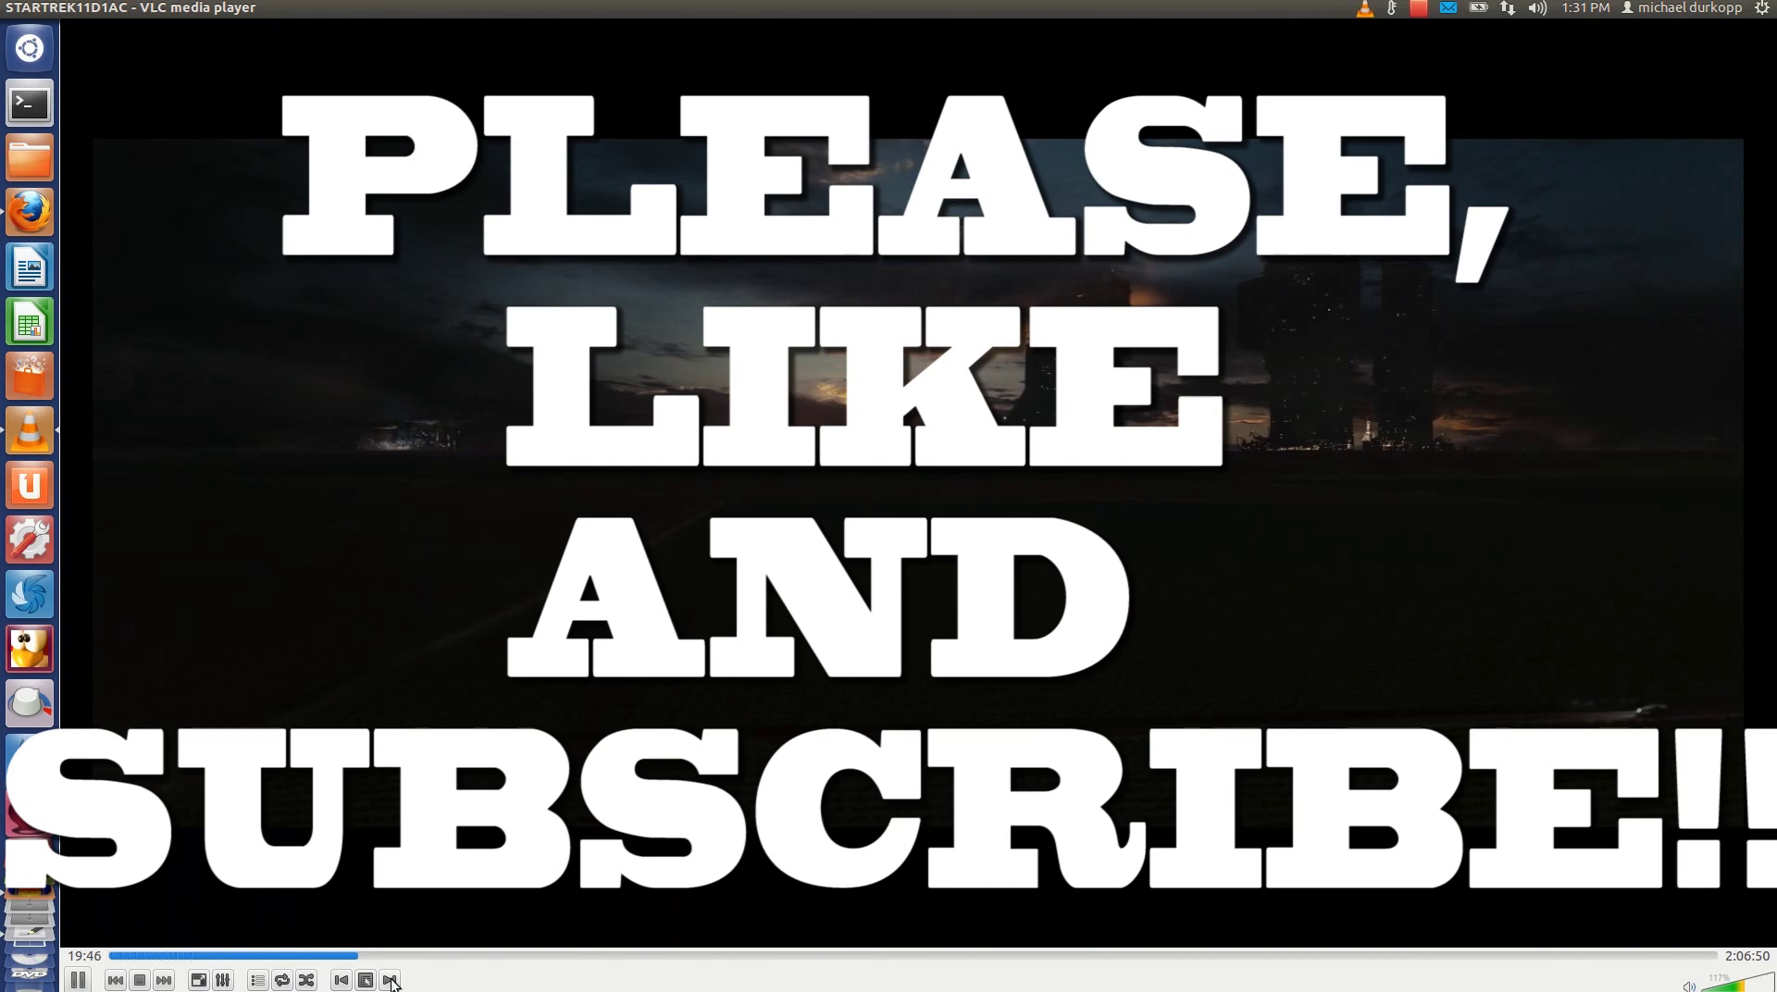
click(392, 981)
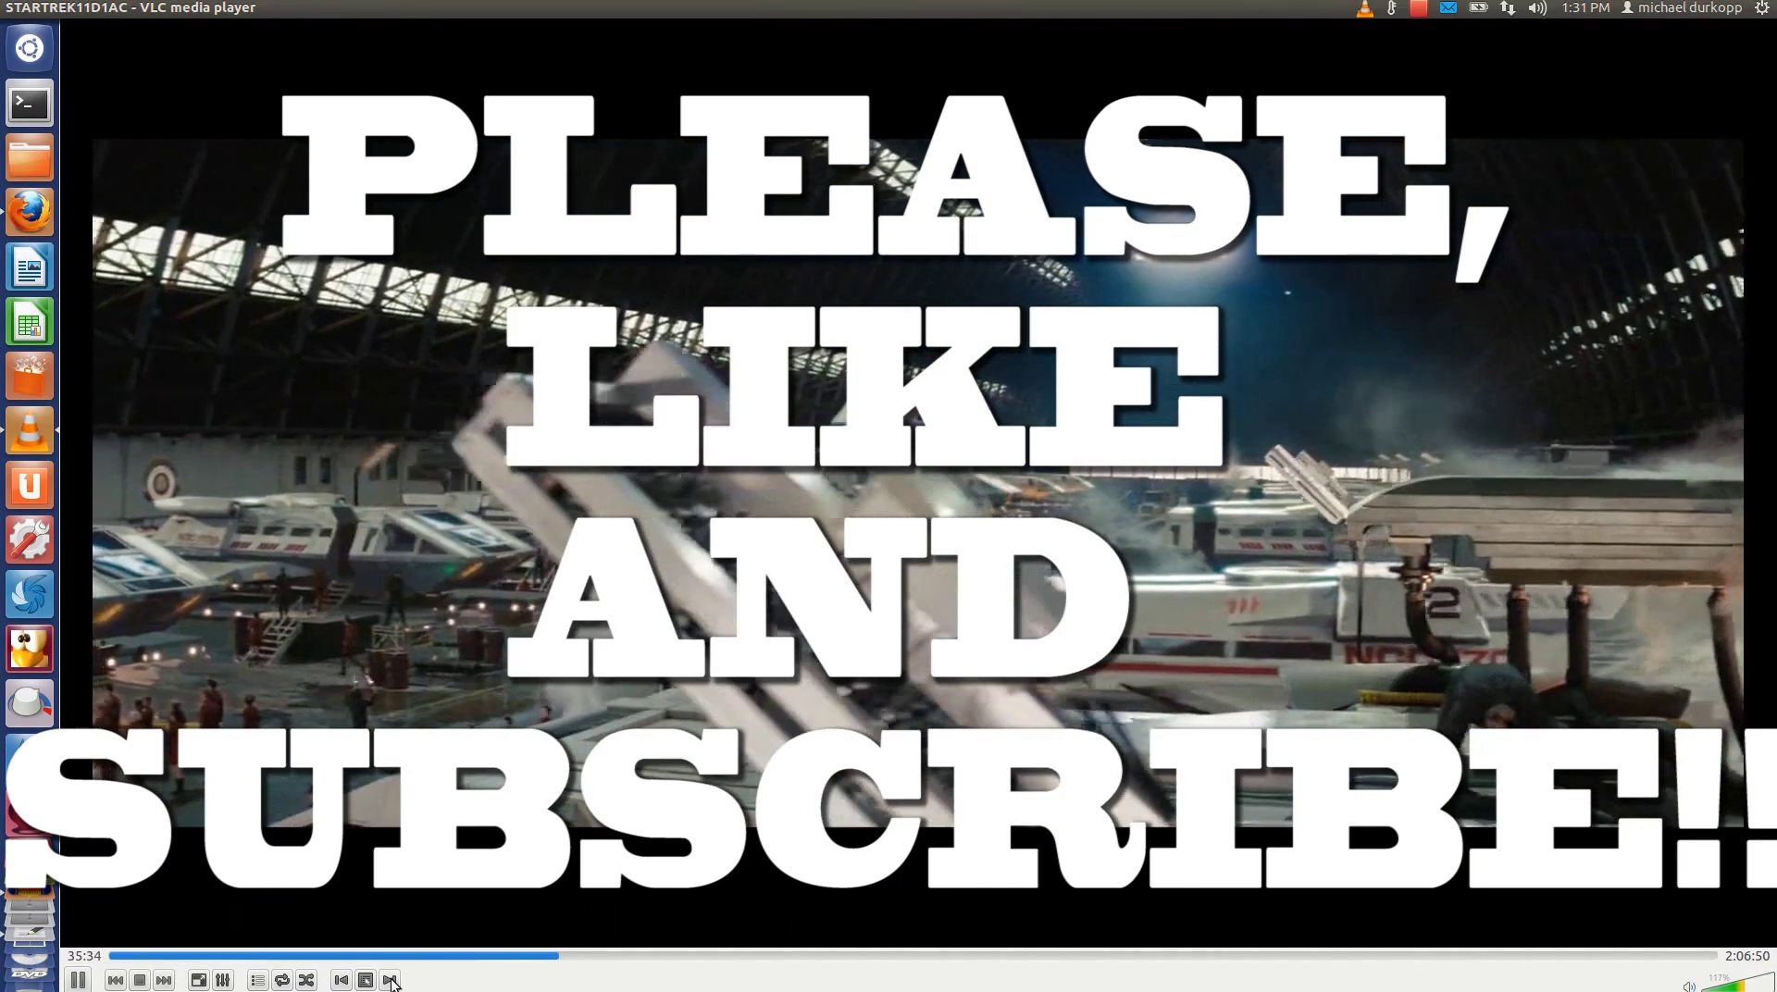
click(76, 979)
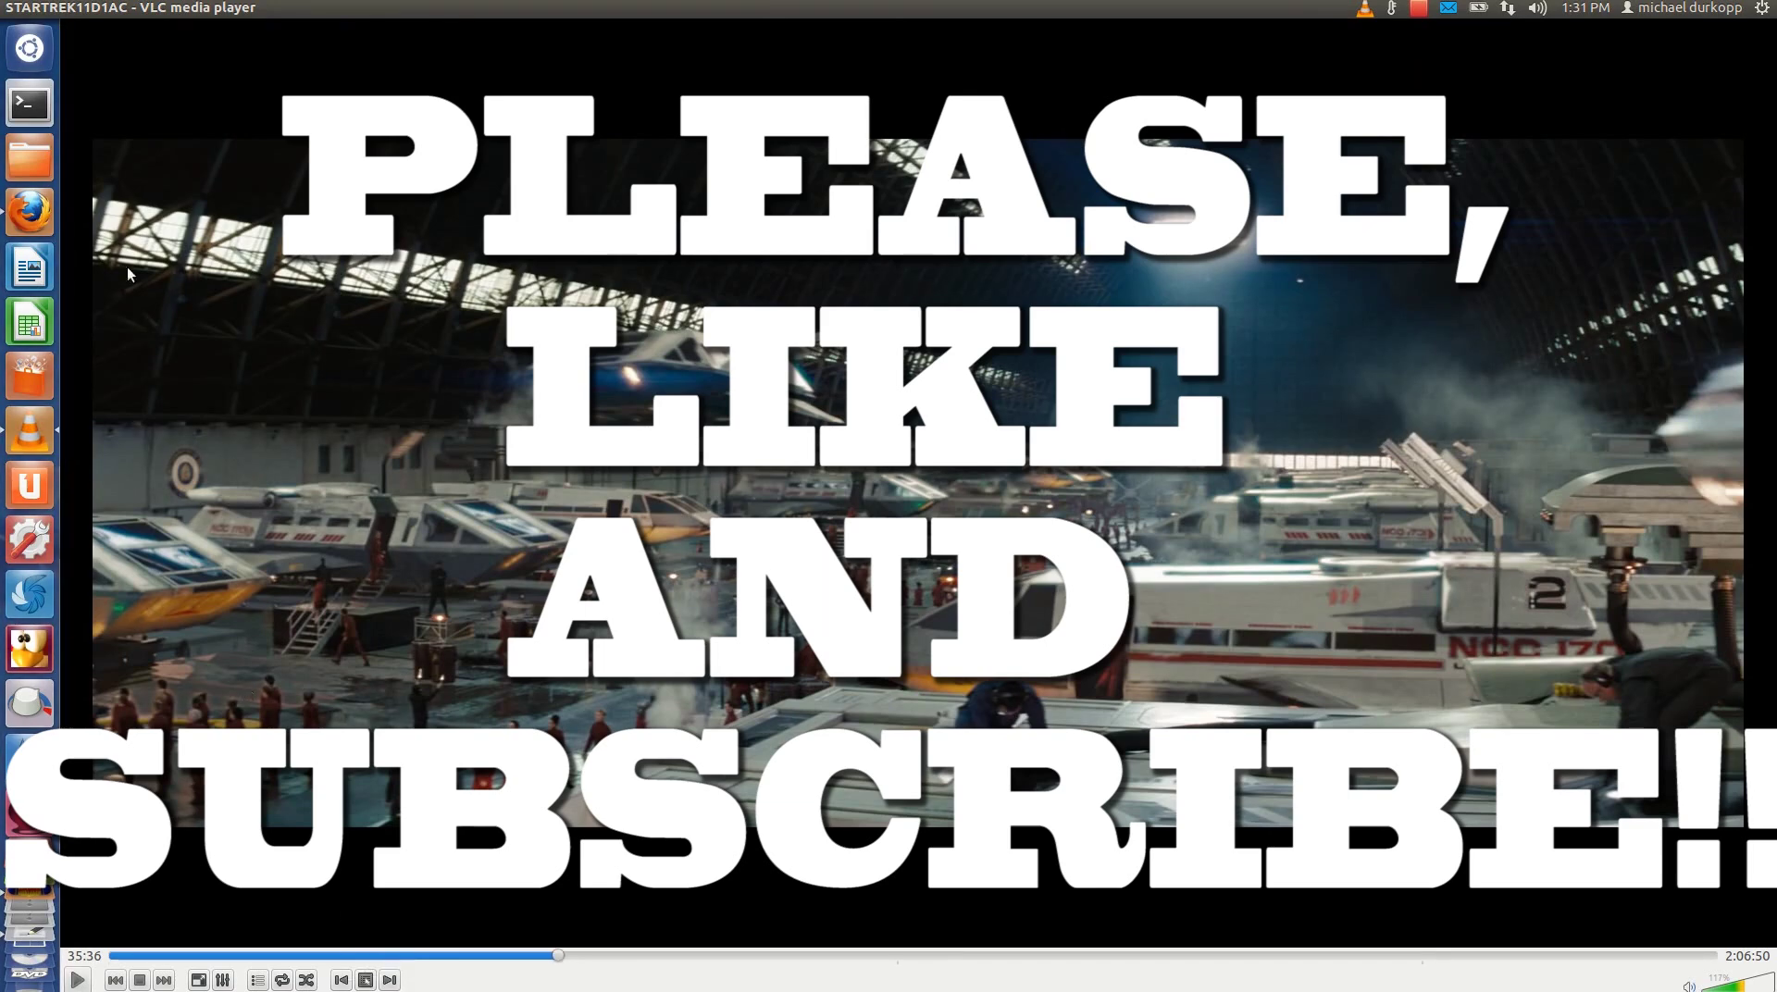
click(51, 8)
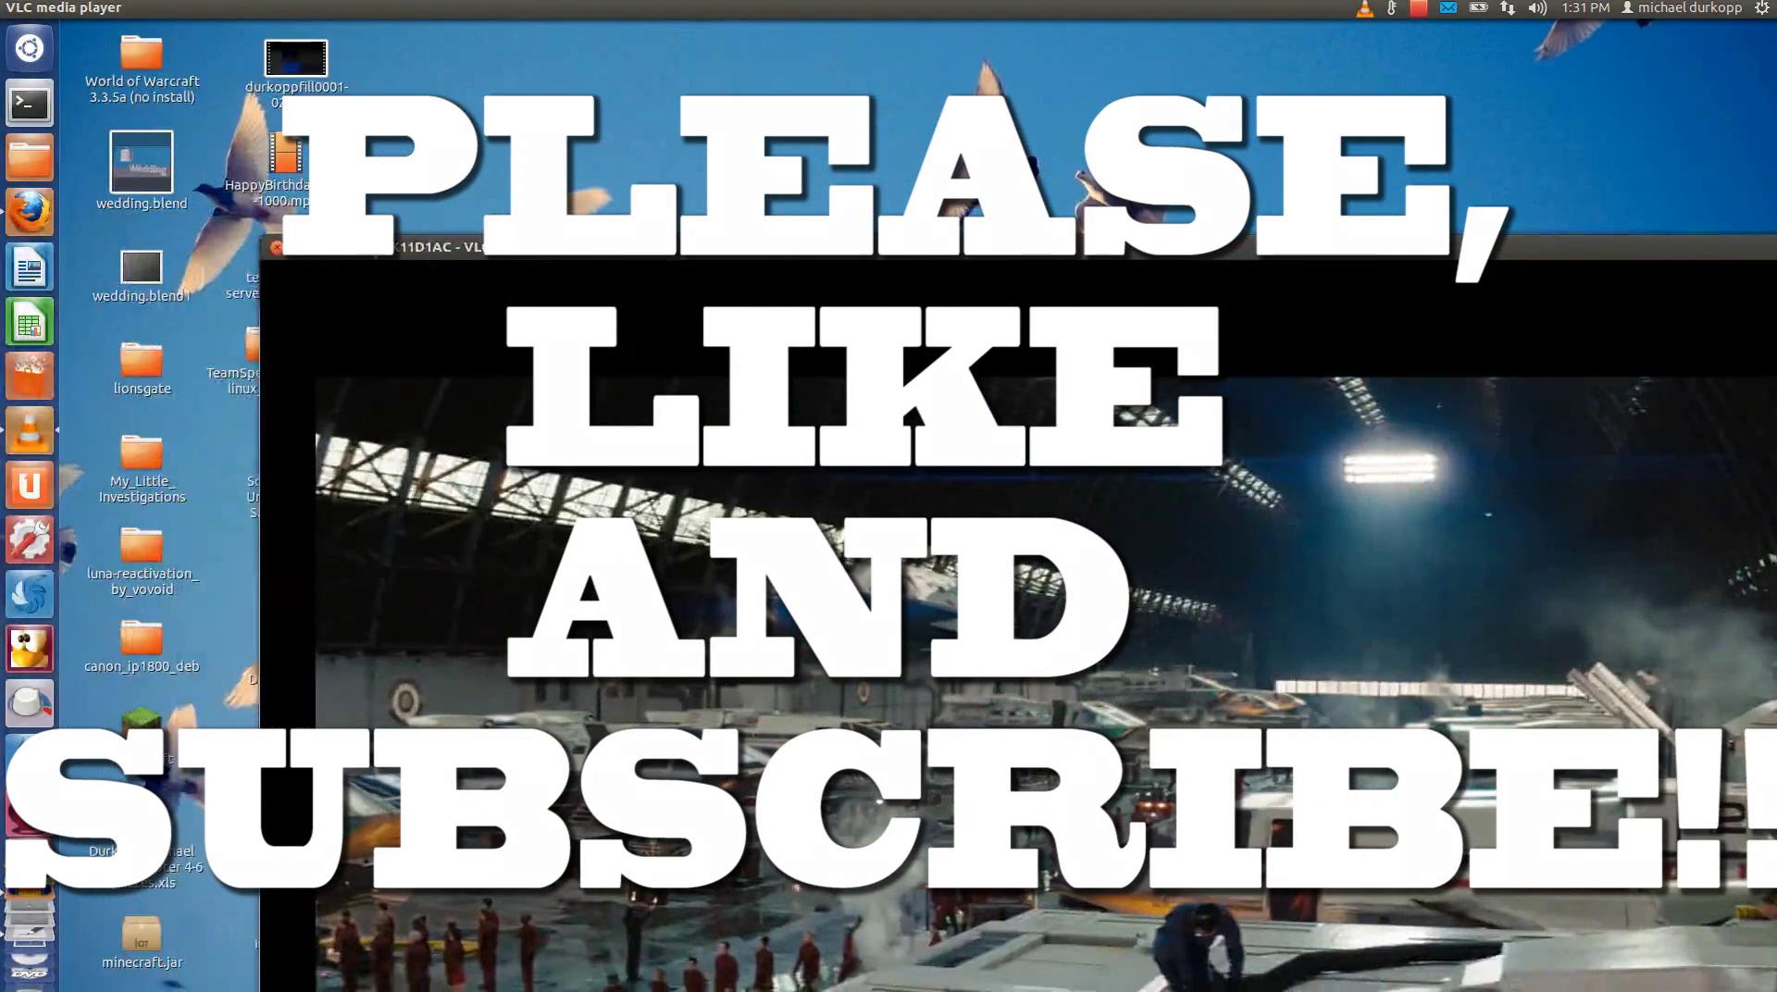
click(277, 248)
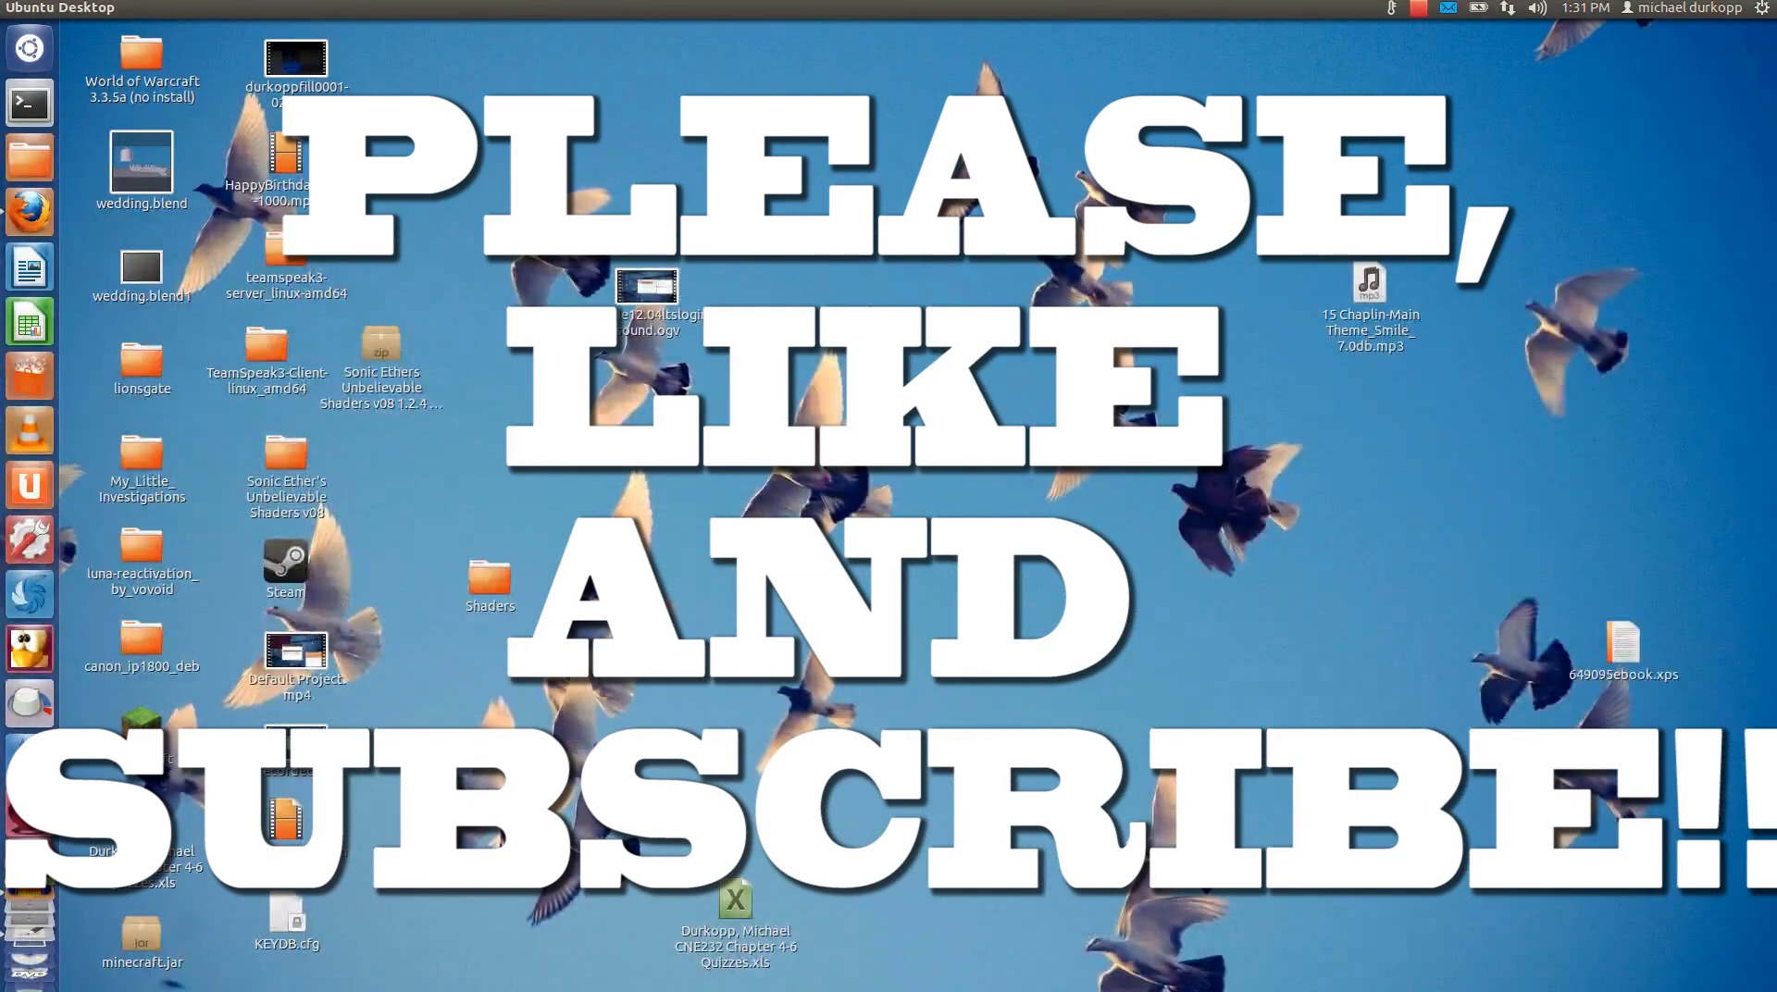